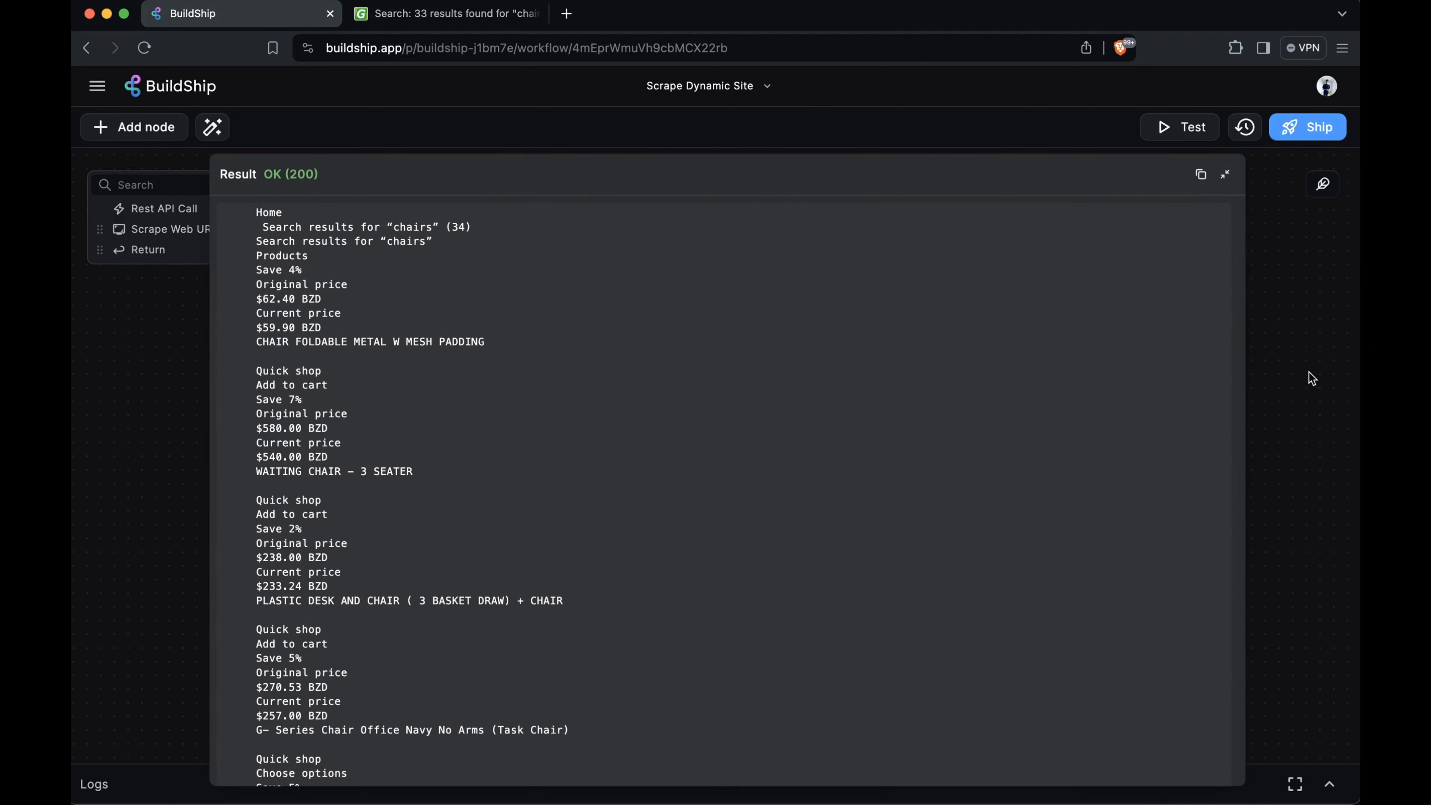
Step: Review the scraped search results for chairs in the workflow's test output
{"action": "scroll", "coordinate": [875, 440], "scroll_direction": "down", "scroll_amount": 2}
{"action": "scroll", "coordinate": [875, 440], "scroll_direction": "down", "scroll_amount": 4}
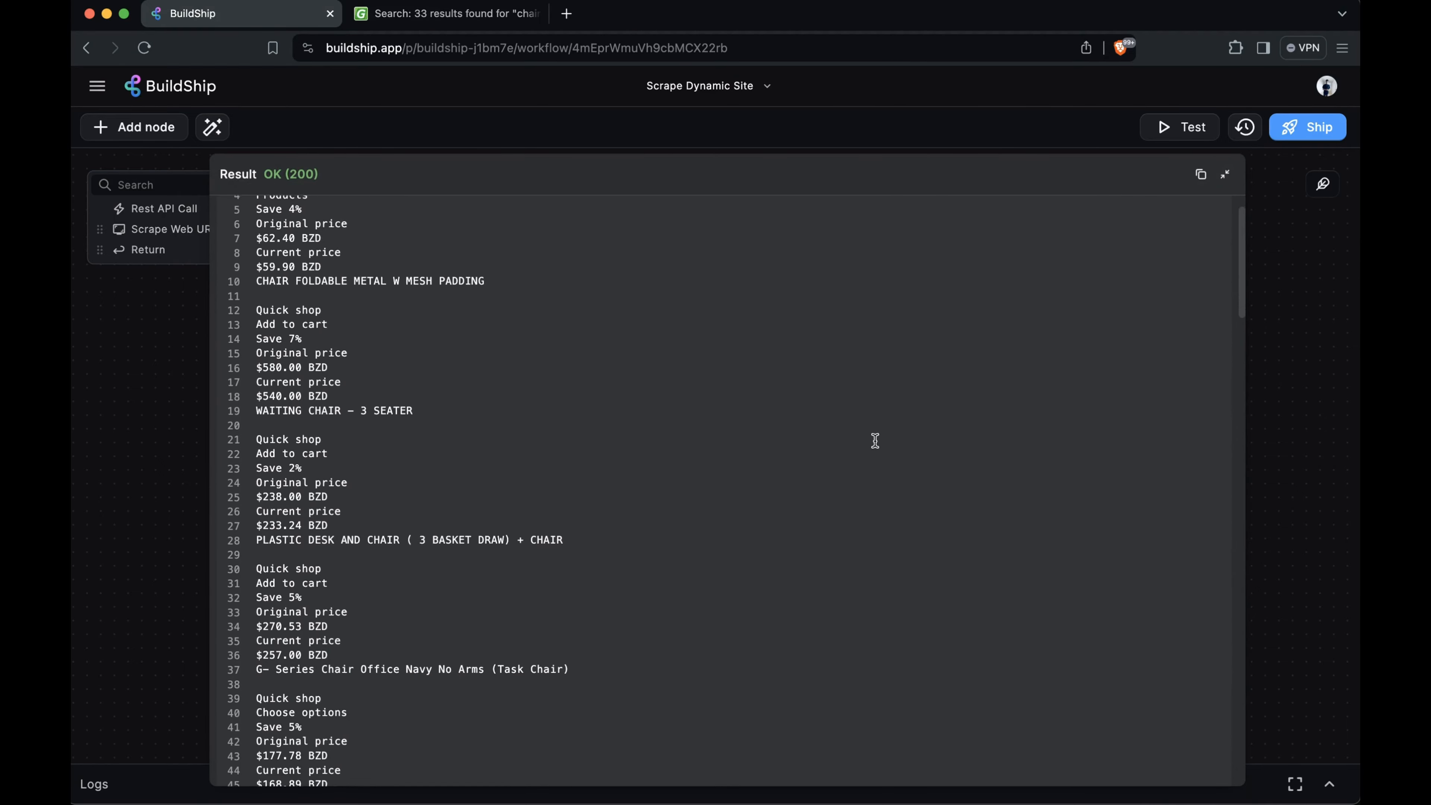
{"action": "scroll", "coordinate": [875, 440], "scroll_direction": "down", "scroll_amount": 2}
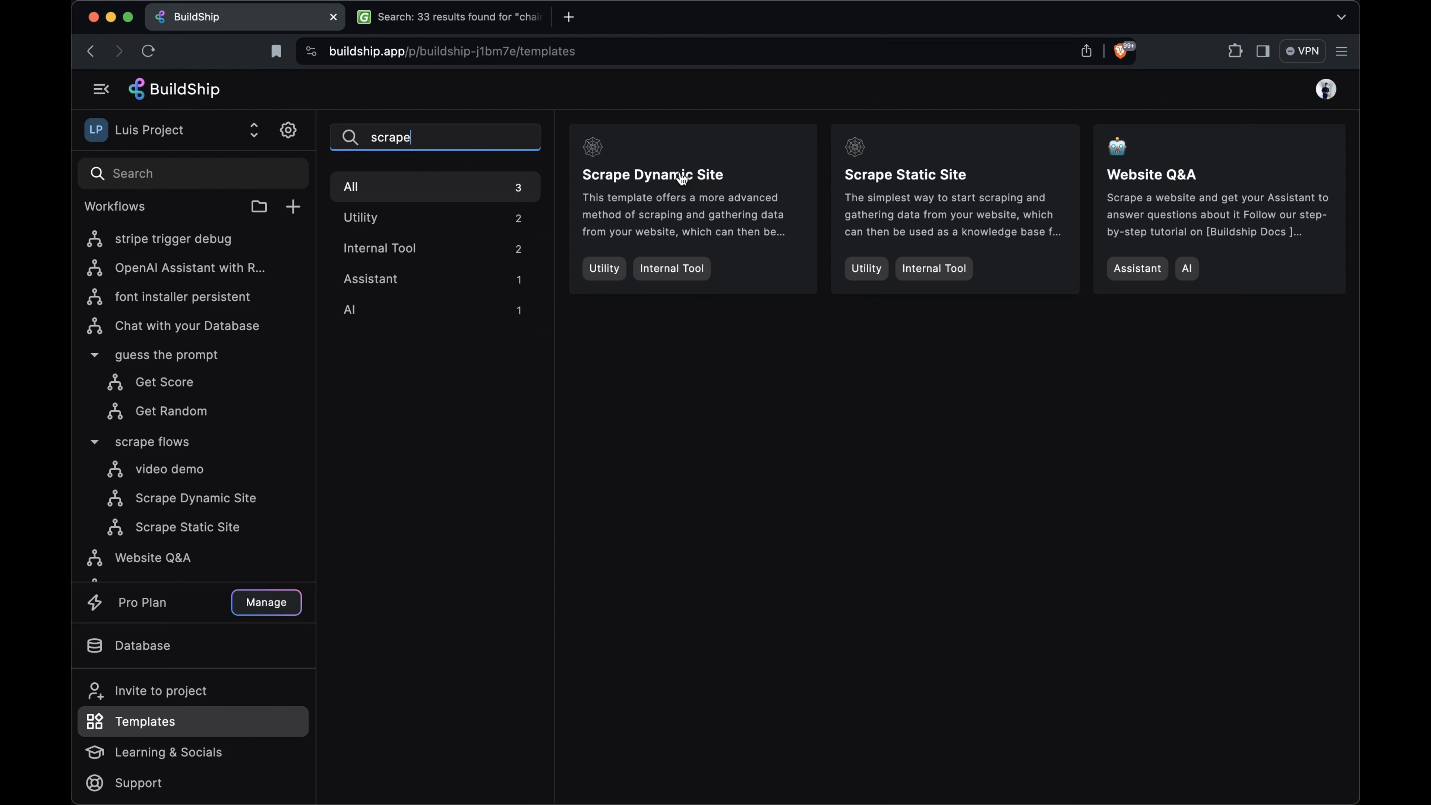
{"action": "left_click", "coordinate": [702, 179]}
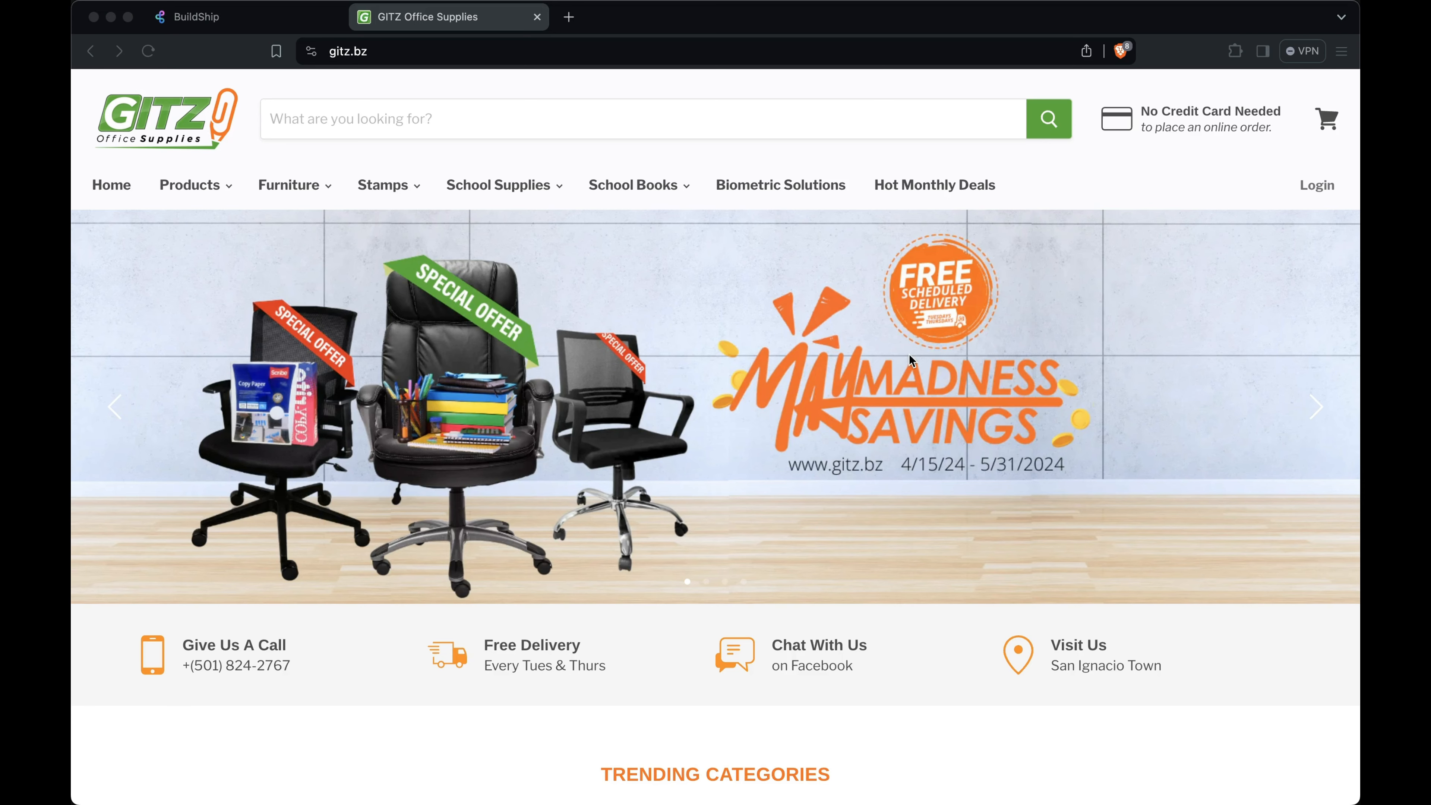
{"action": "left_click", "coordinate": [714, 50]}
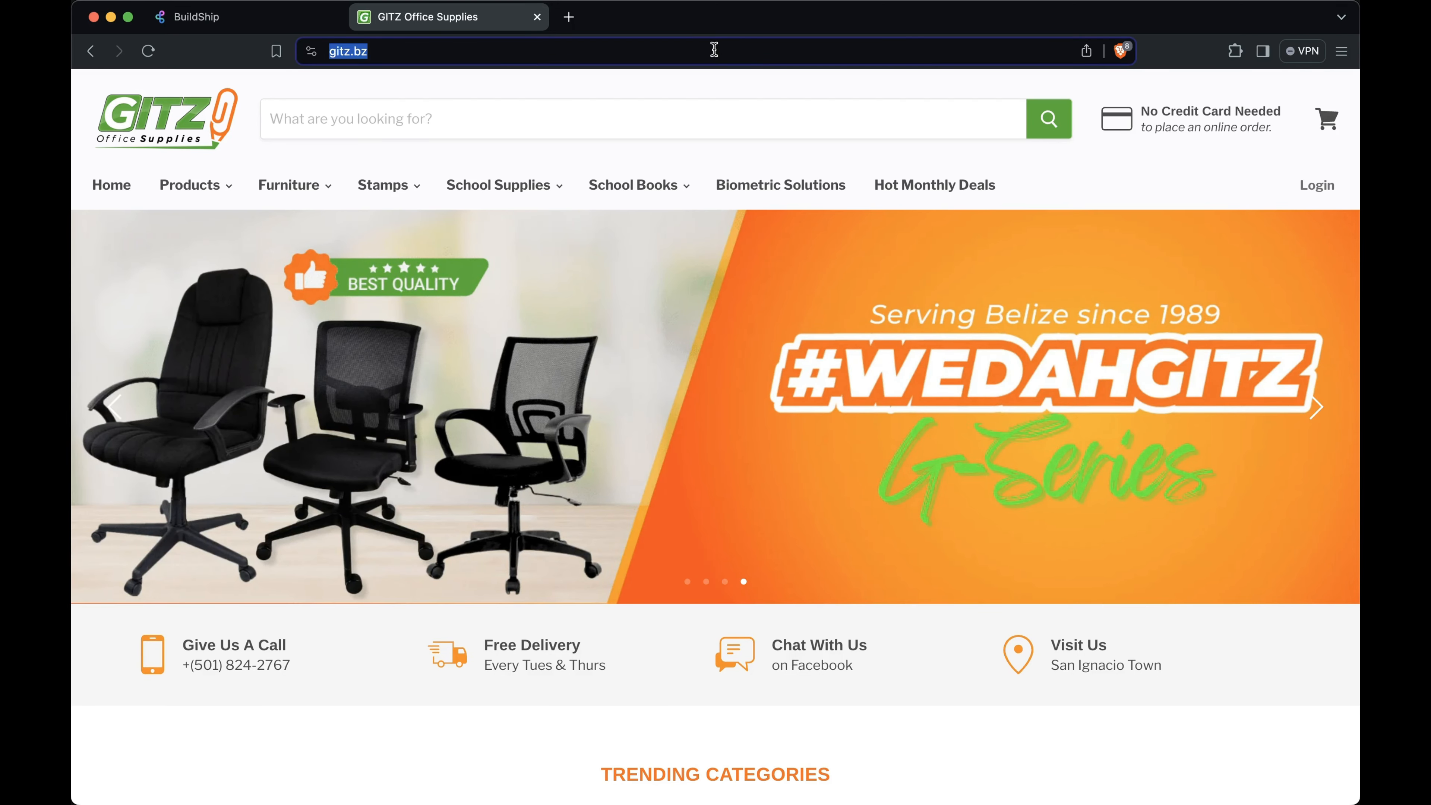
{"action": "left_click", "coordinate": [255, 18]}
{"action": "left_click", "coordinate": [842, 355]}
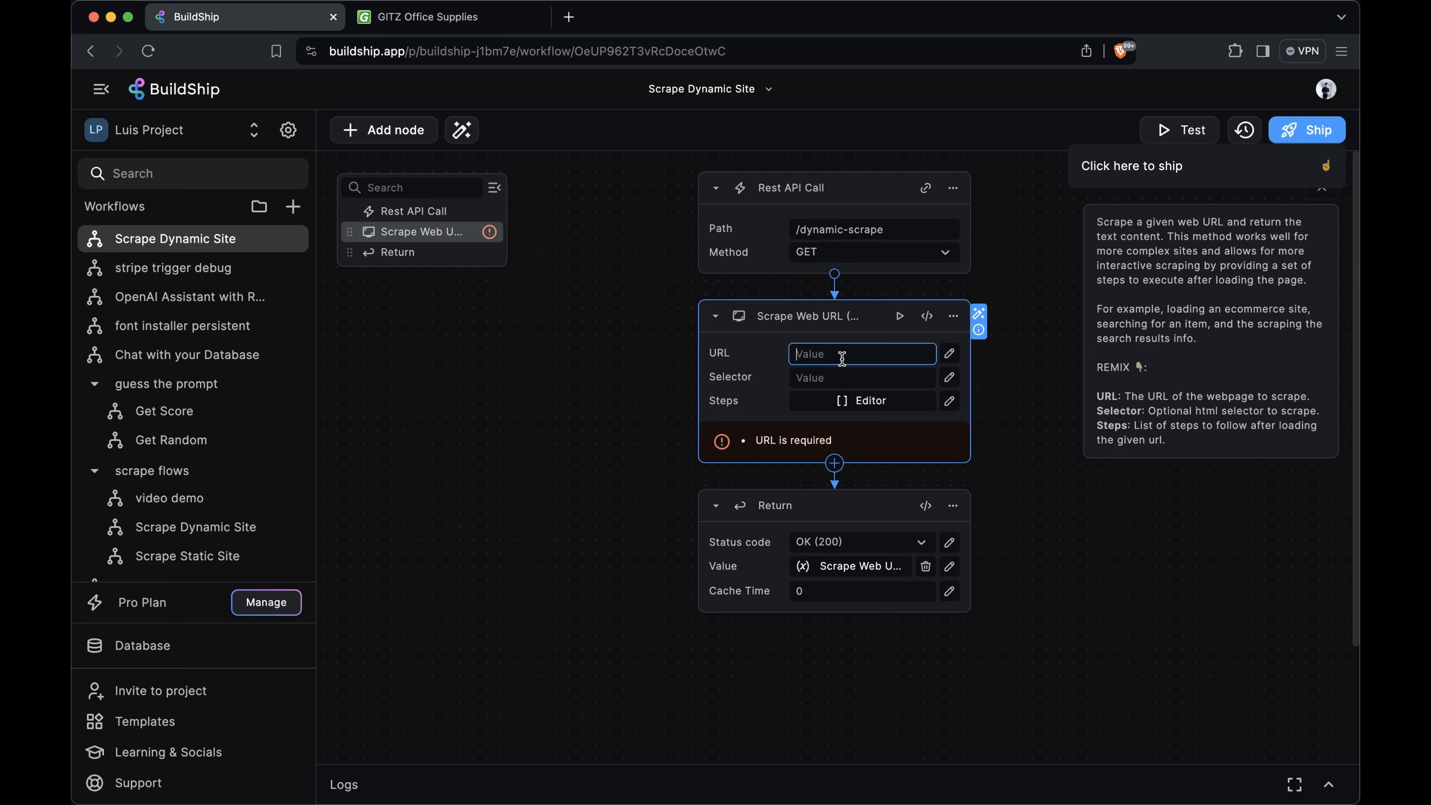
{"action": "type", "text": "https://gitz.bz/"}
{"action": "left_click", "coordinate": [1033, 406]}
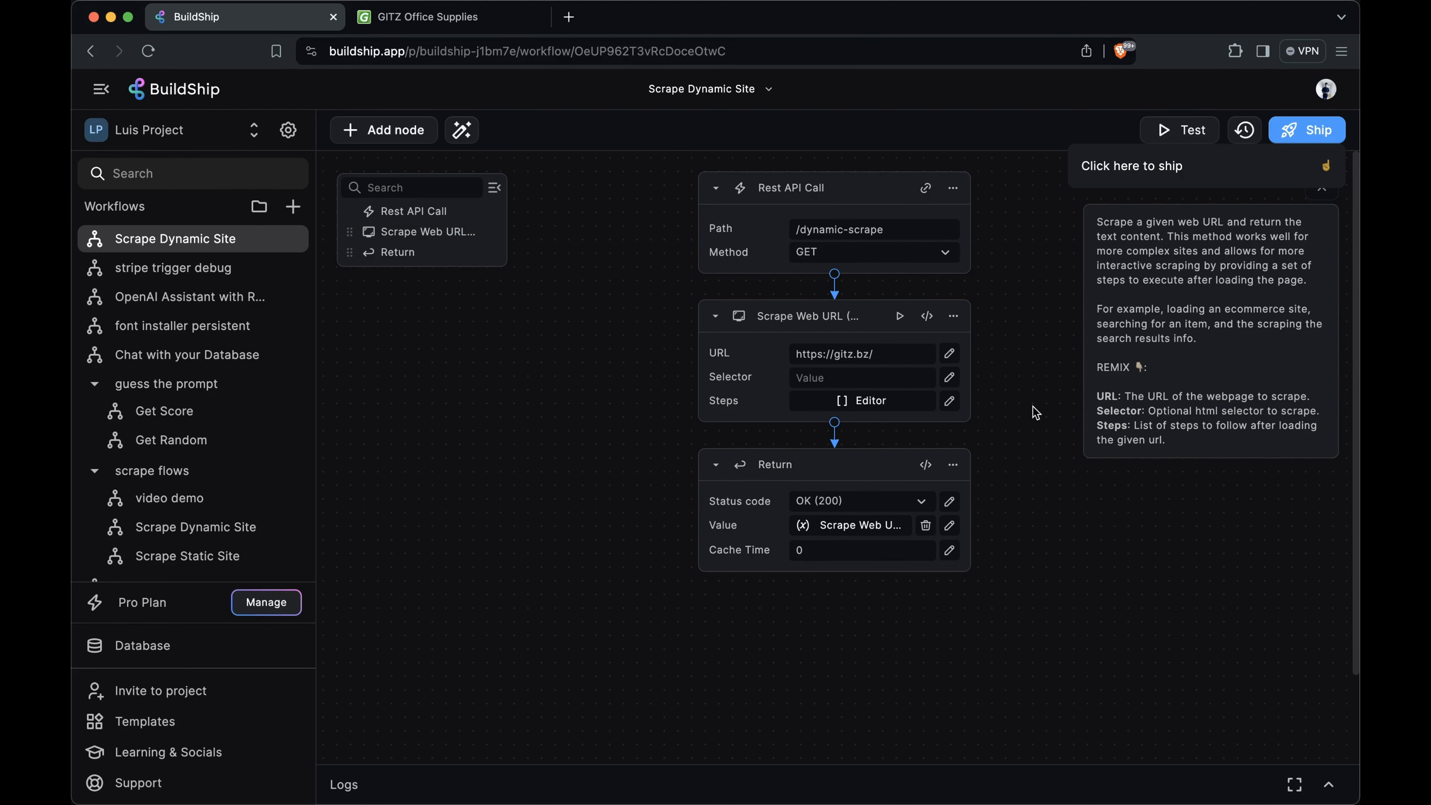
Step: Switch to the GITZ Office Supplies site and search the store for desks
{"action": "key", "text": "ctrl+Tab"}
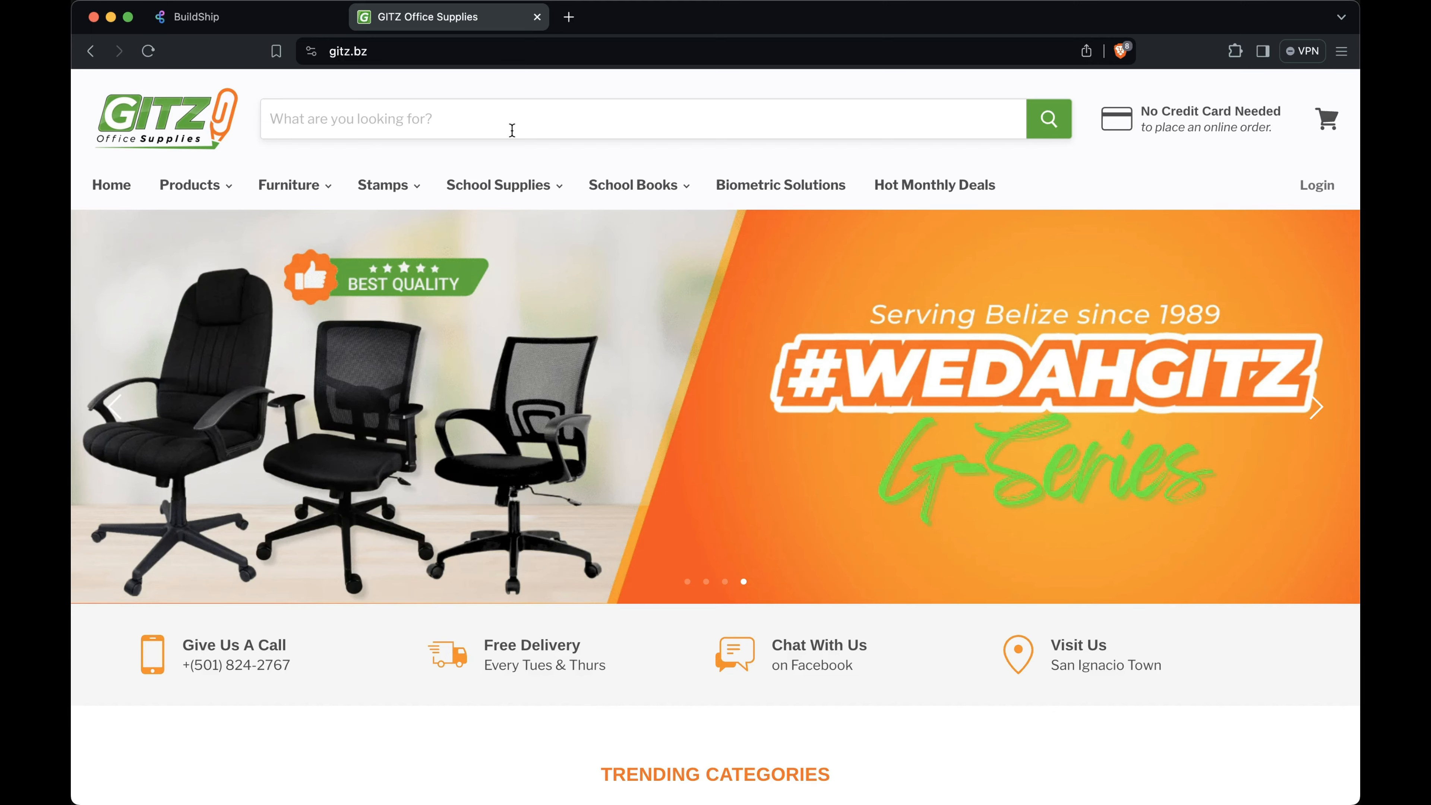
{"action": "left_click", "coordinate": [511, 128]}
{"action": "type", "text": "desks"}
{"action": "key", "text": "Return"}
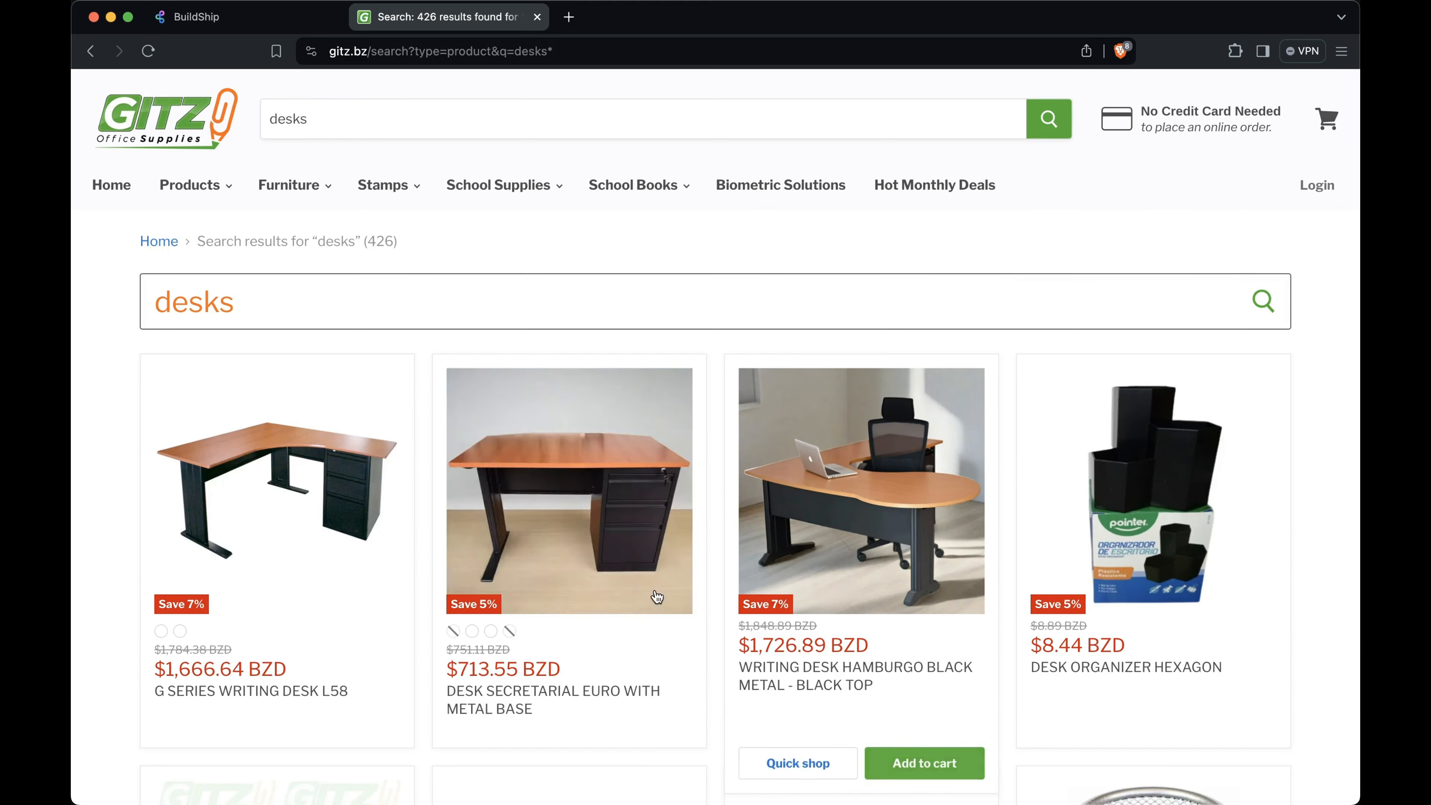
{"action": "scroll", "coordinate": [789, 564], "scroll_direction": "down", "scroll_amount": 2}
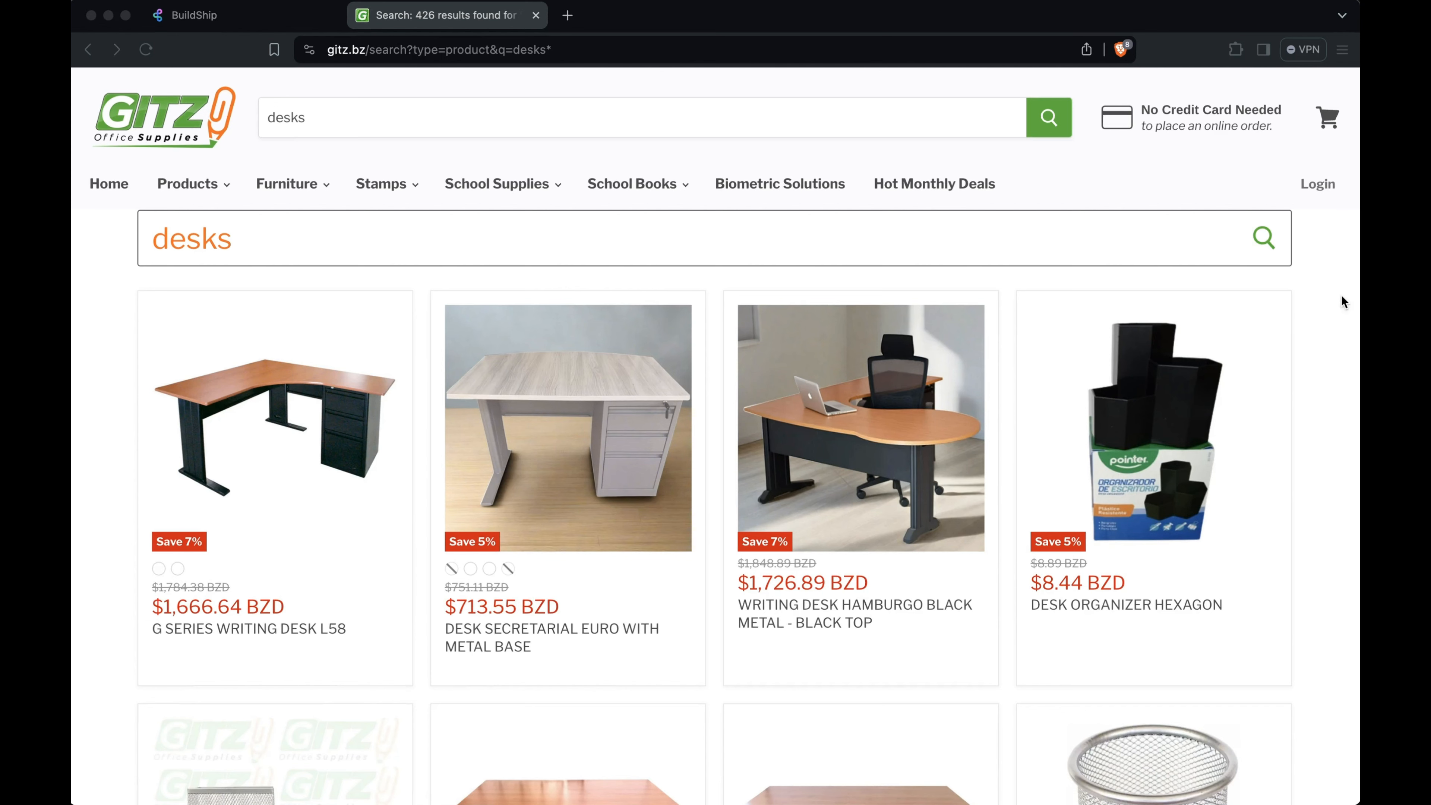
Step: Inspect the search results grid and copy its container class name, productgrid--wrapper
{"action": "right_click", "coordinate": [431, 273]}
{"action": "left_click", "coordinate": [502, 521]}
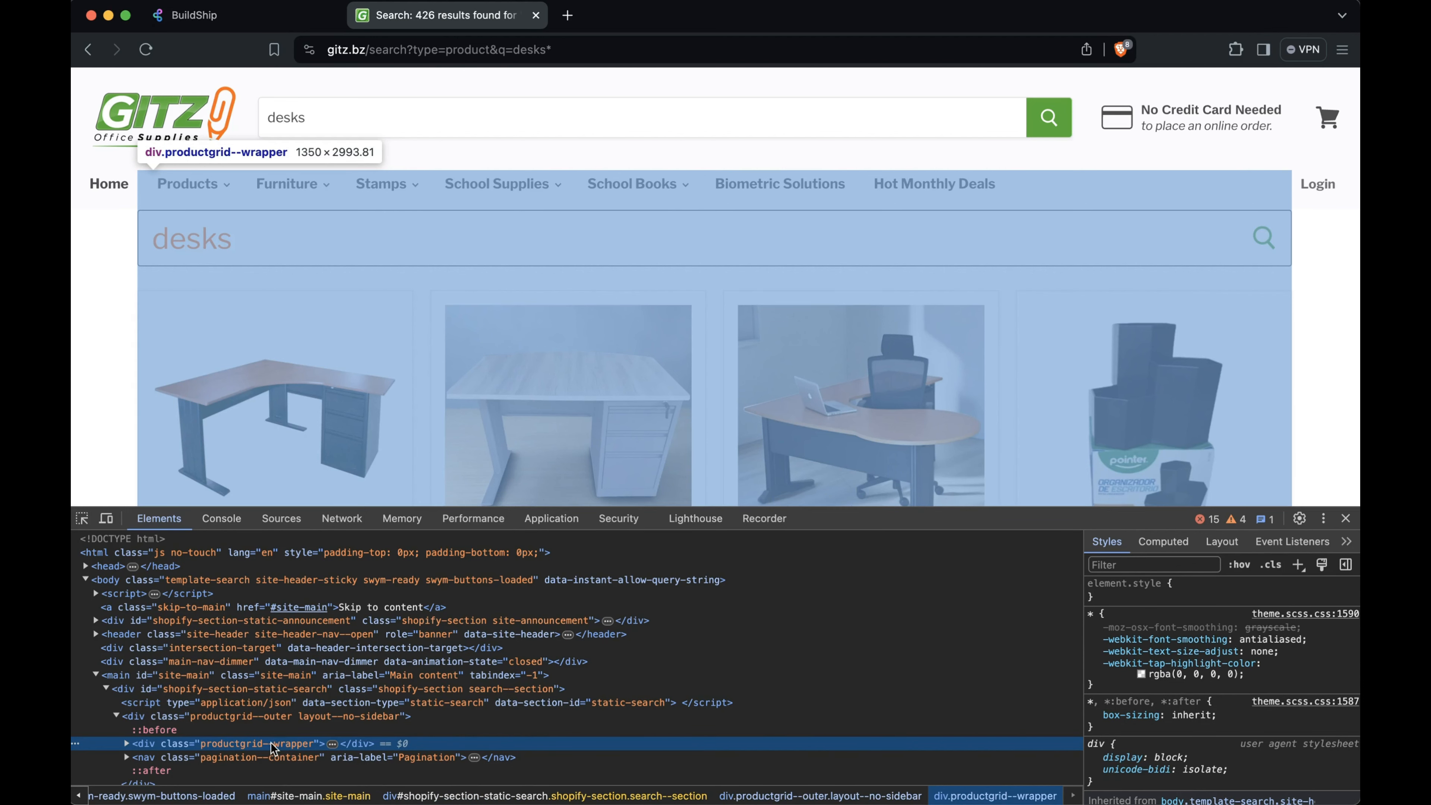
{"action": "double_click", "coordinate": [275, 745]}
{"action": "key", "text": "cmd+c"}
Step: Return to BuildShip and set the scrape node's Selector to .productgrid--wrapper
{"action": "left_click", "coordinate": [195, 15]}
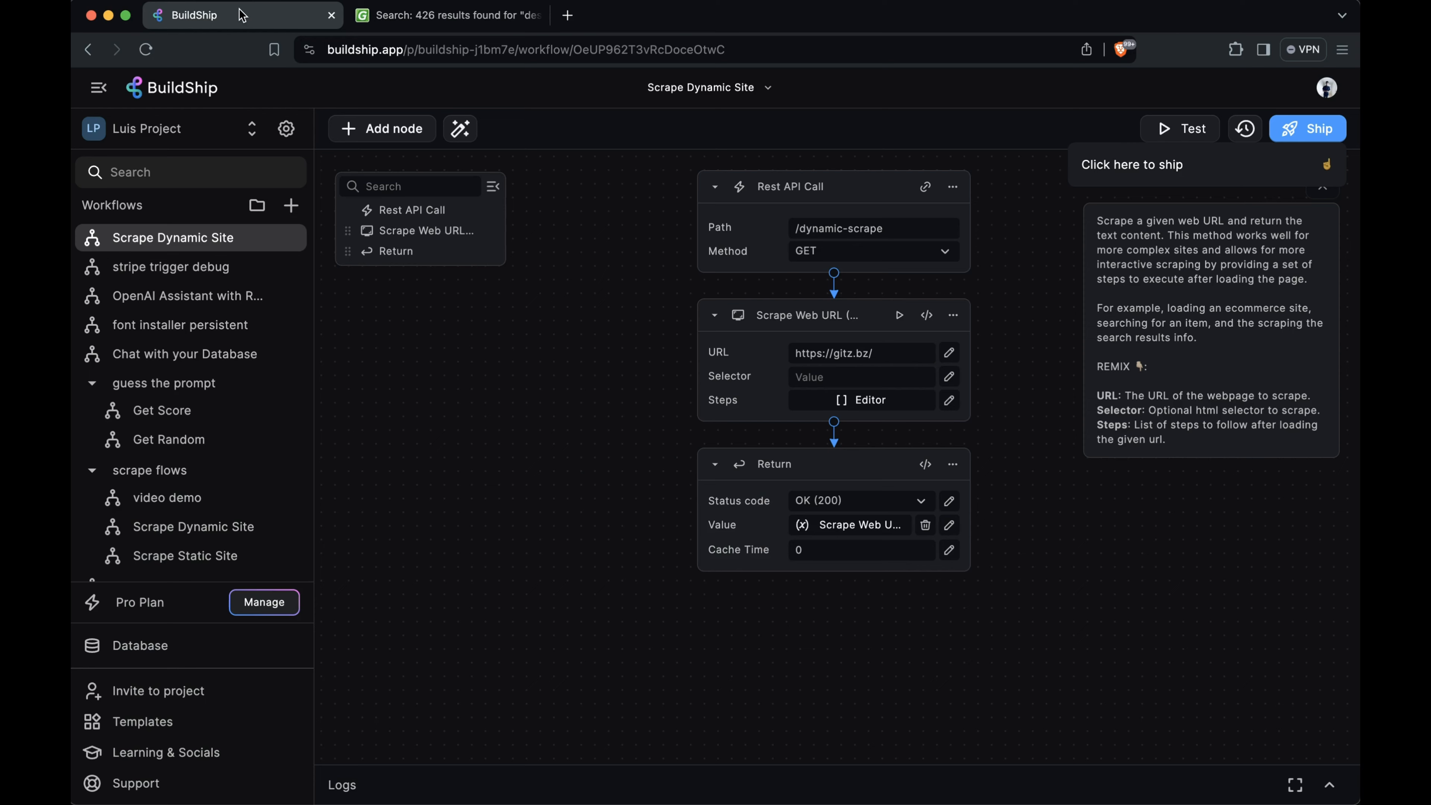
{"action": "left_click", "coordinate": [853, 377]}
{"action": "key", "text": "cmd+v"}
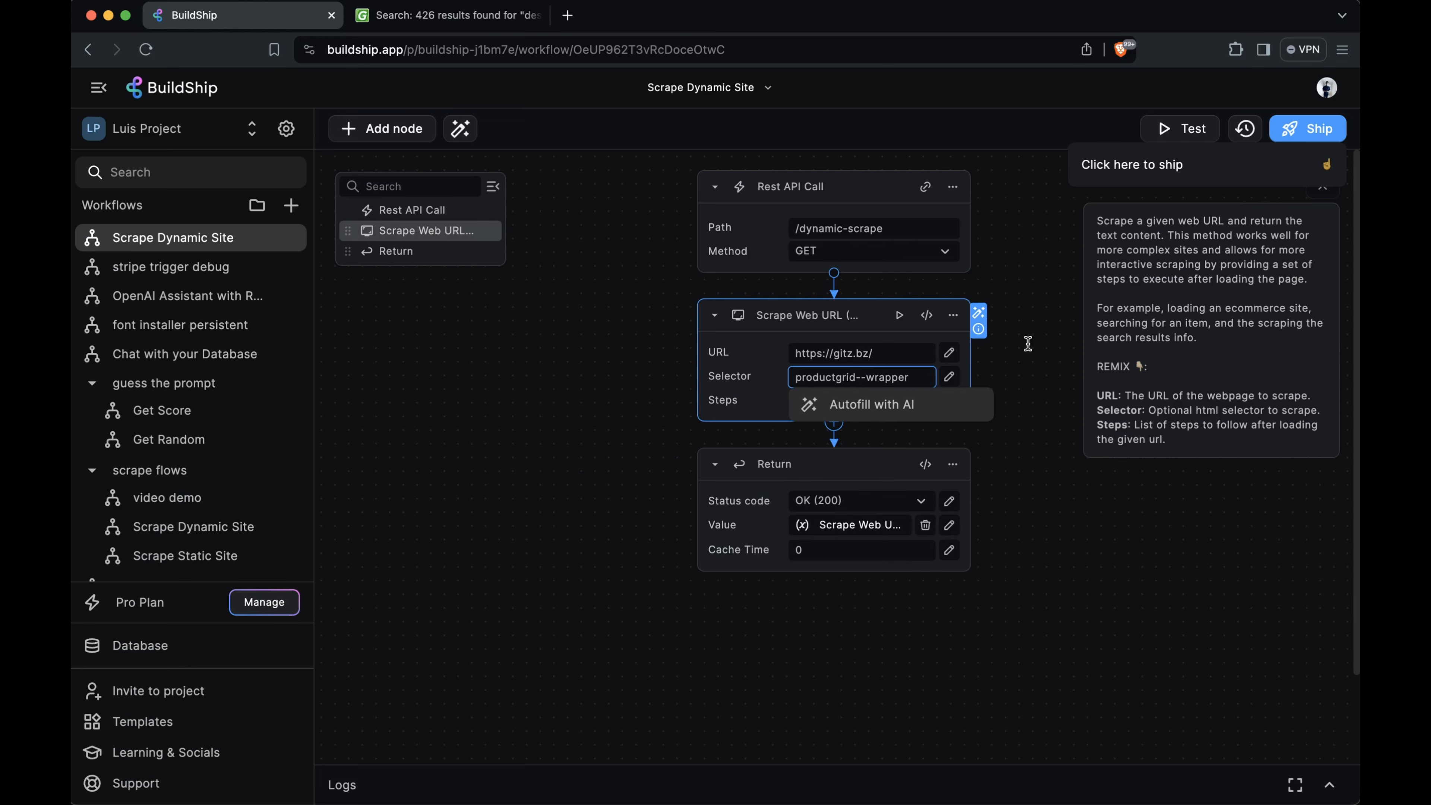
{"action": "left_click", "coordinate": [1038, 354]}
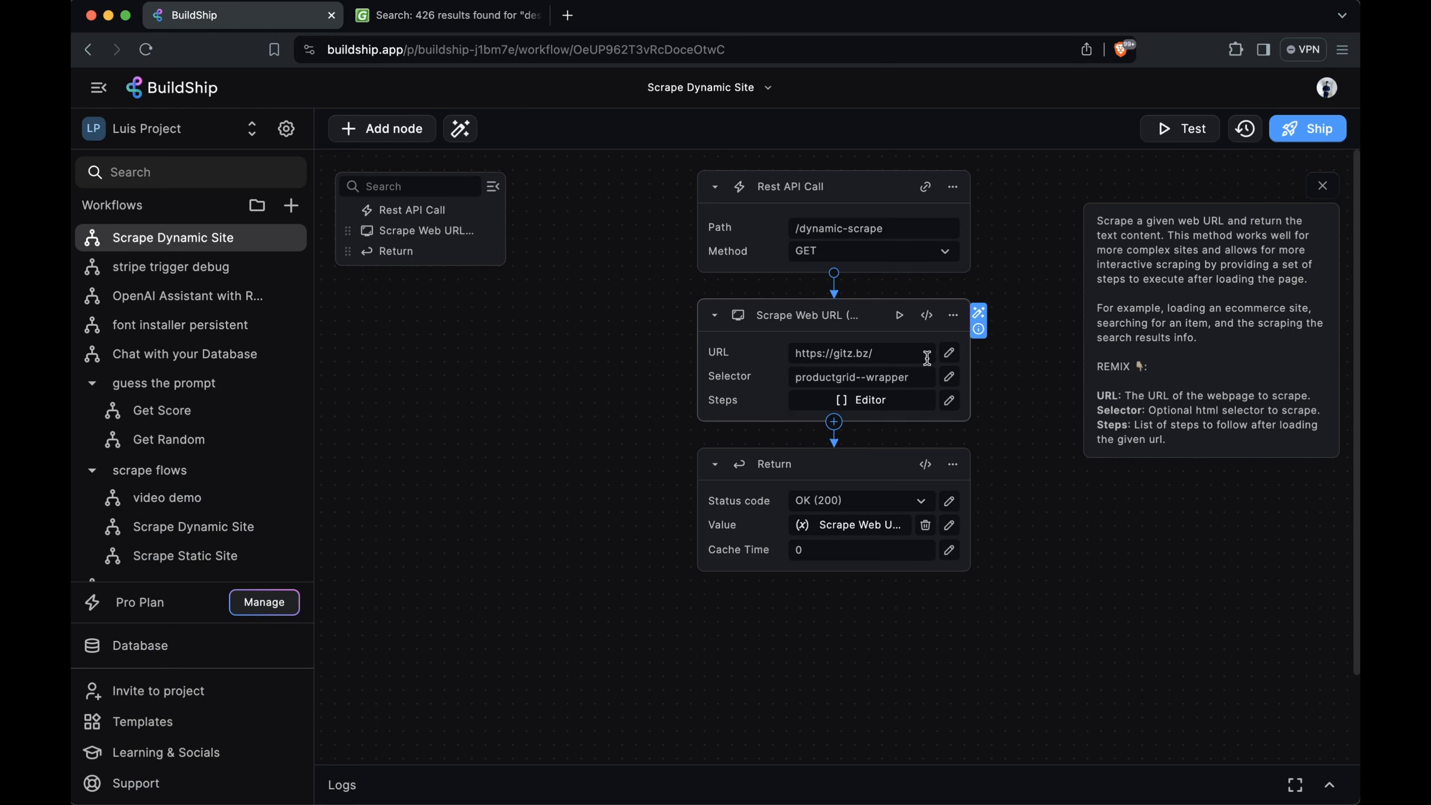
{"action": "left_click", "coordinate": [795, 377]}
{"action": "type", "text": "."}
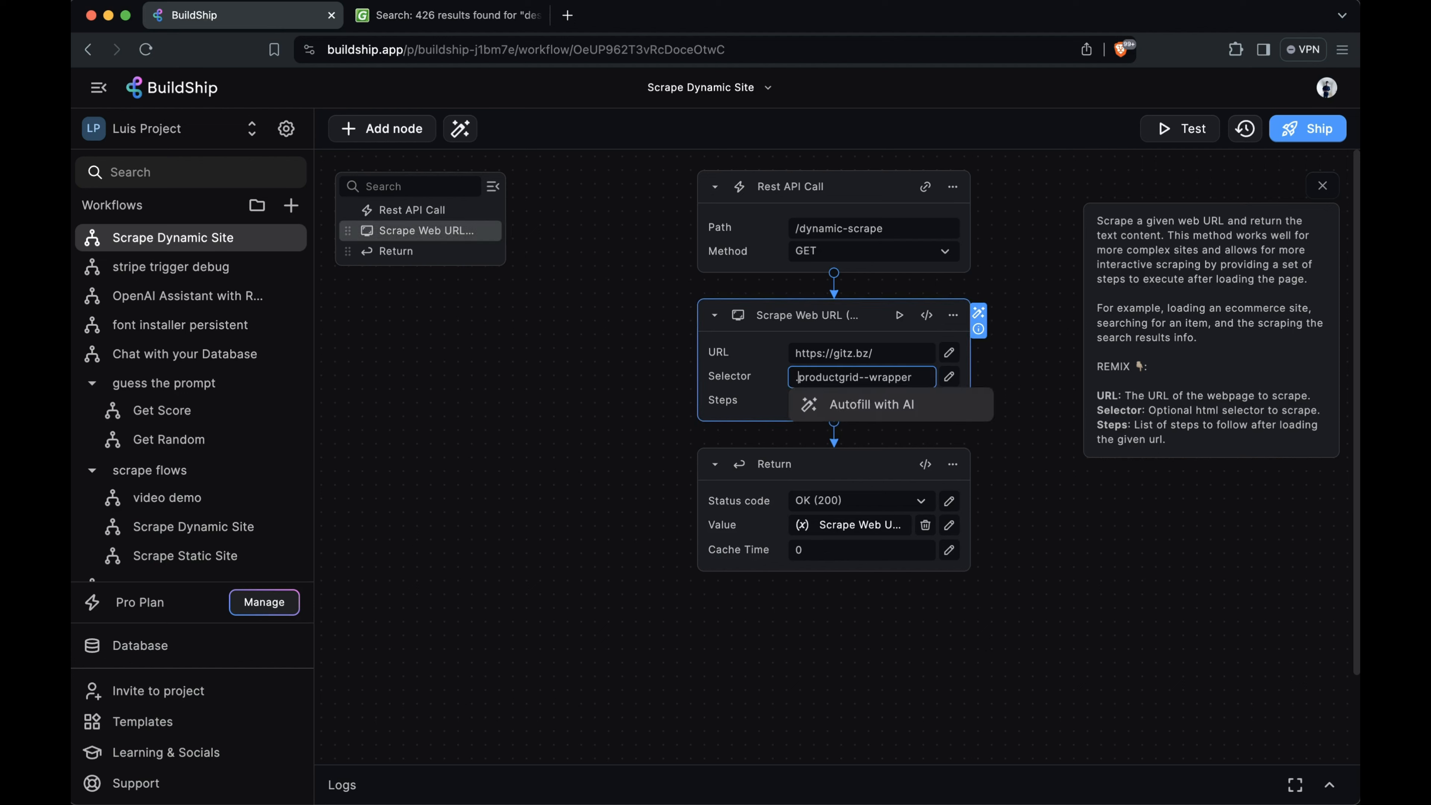
{"action": "left_click", "coordinate": [1061, 328]}
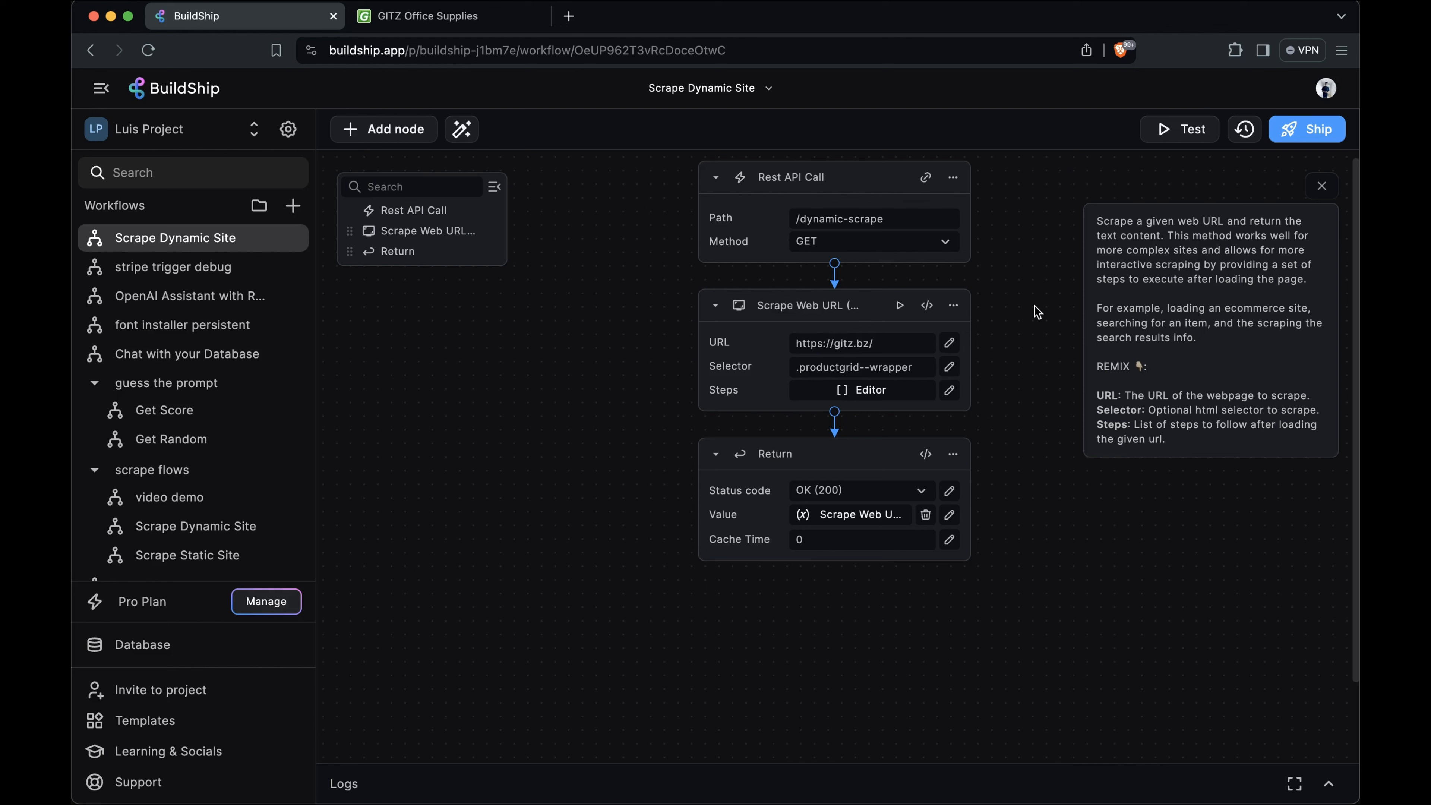
Step: Copy the usage example for Steps from the scrape node's info
{"action": "left_click", "coordinate": [978, 319]}
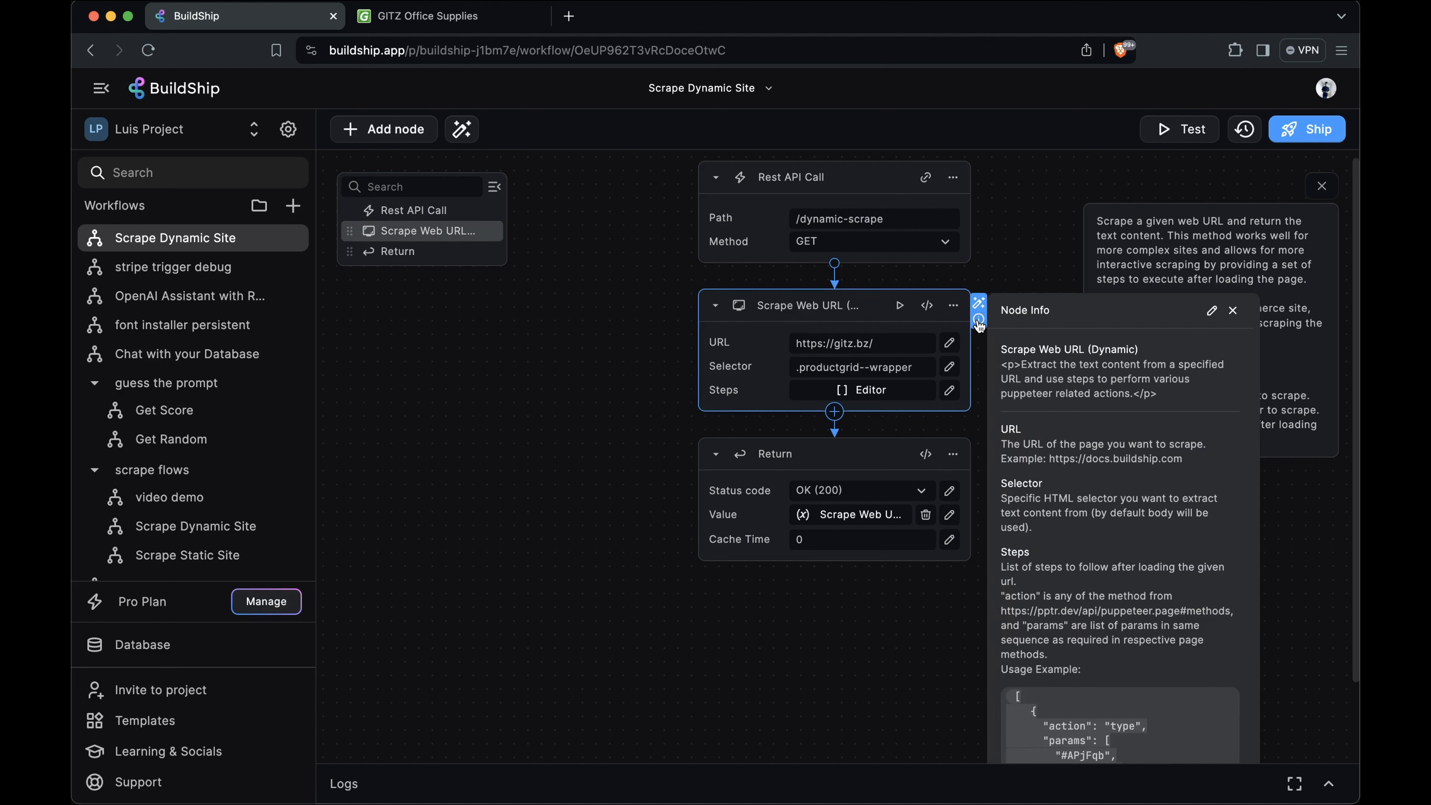
{"action": "scroll", "coordinate": [1066, 456], "scroll_direction": "down", "scroll_amount": 5}
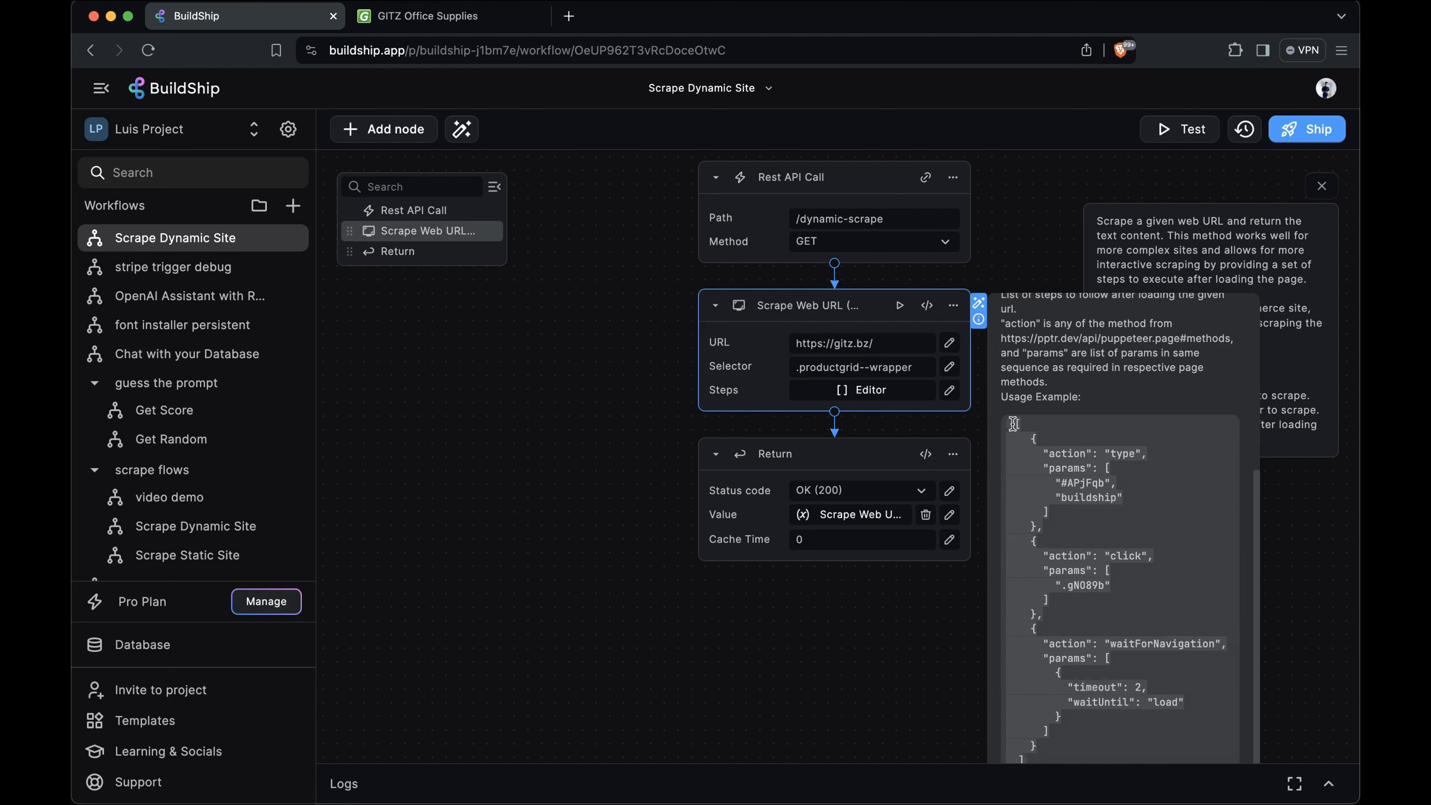
{"action": "left_click_drag", "start_coordinate": [1014, 423], "coordinate": [1039, 758]}
{"action": "left_click", "coordinate": [1009, 248]}
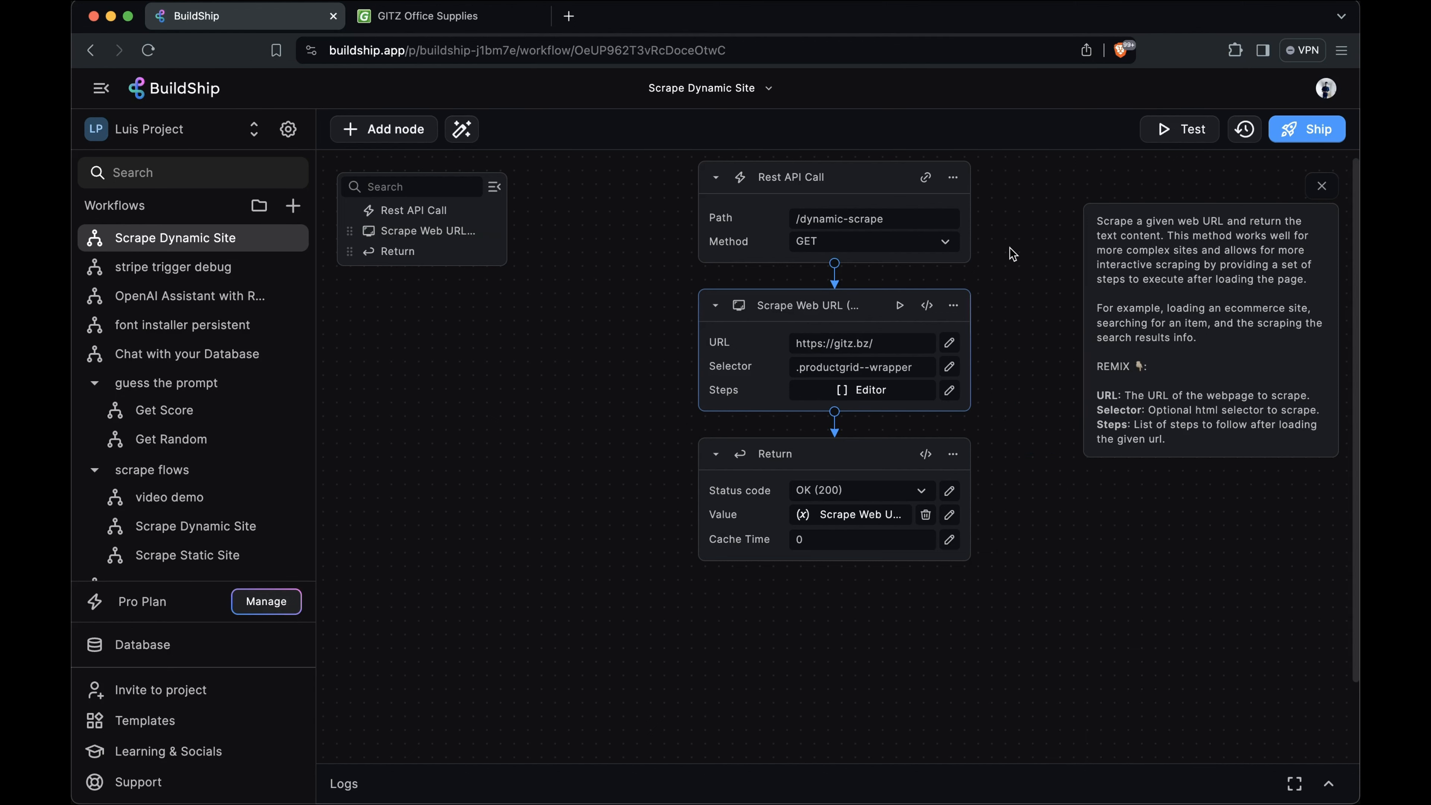
Step: Replace the empty array in the scrape node's Steps with the copied type, click and waitForNavigation example
{"action": "left_click", "coordinate": [867, 393]}
{"action": "left_click", "coordinate": [927, 490]}
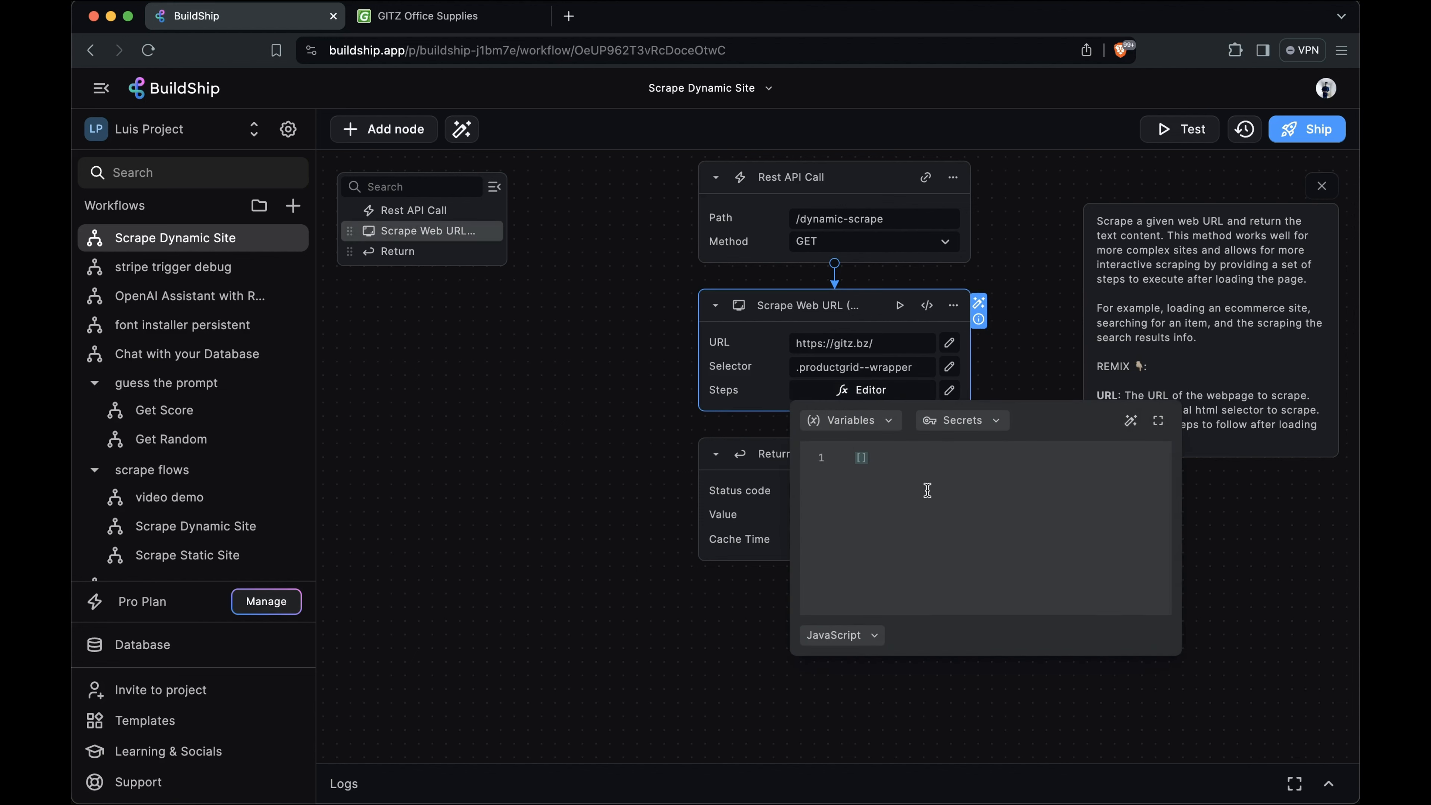
{"action": "key", "text": "ctrl+v"}
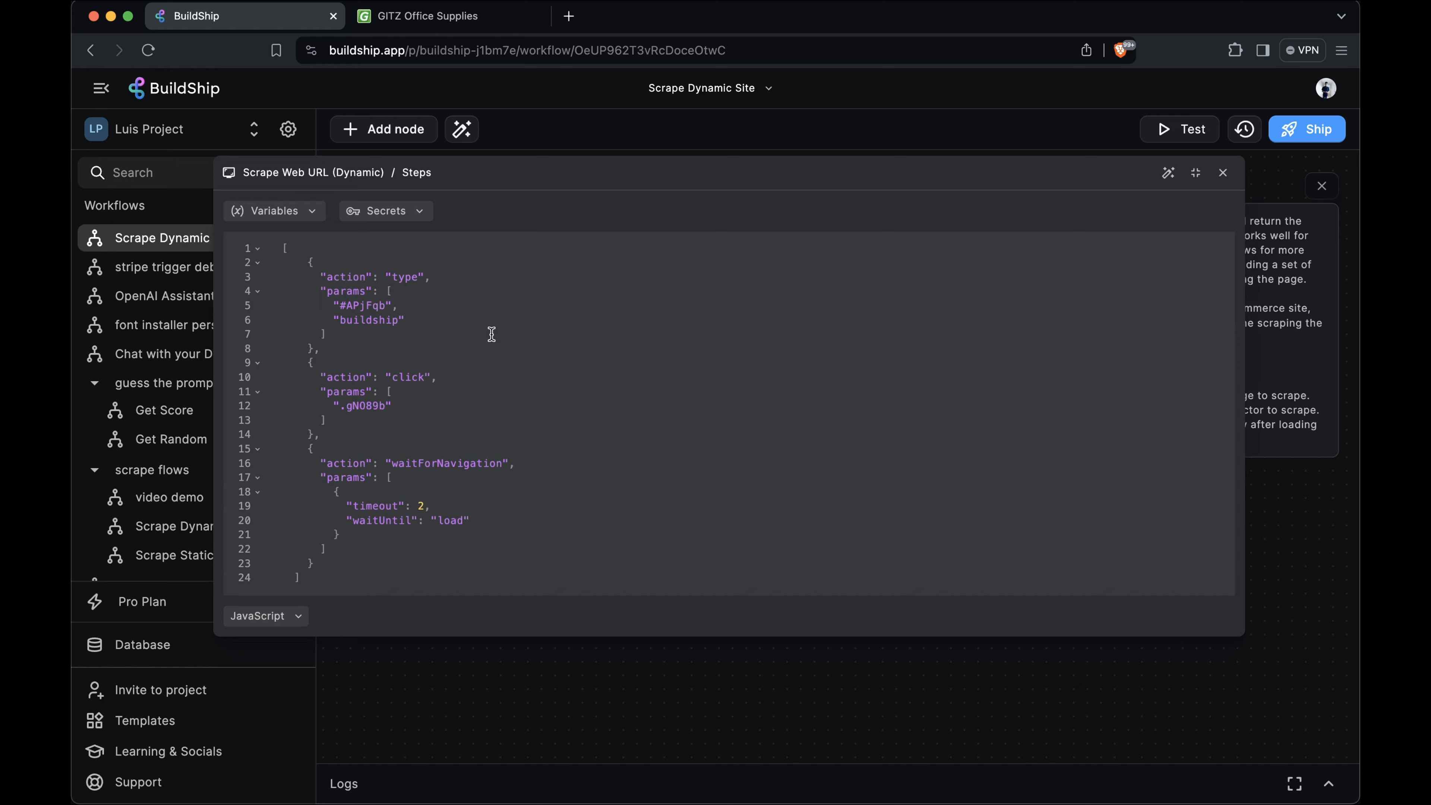
{"action": "key", "text": "Escape"}
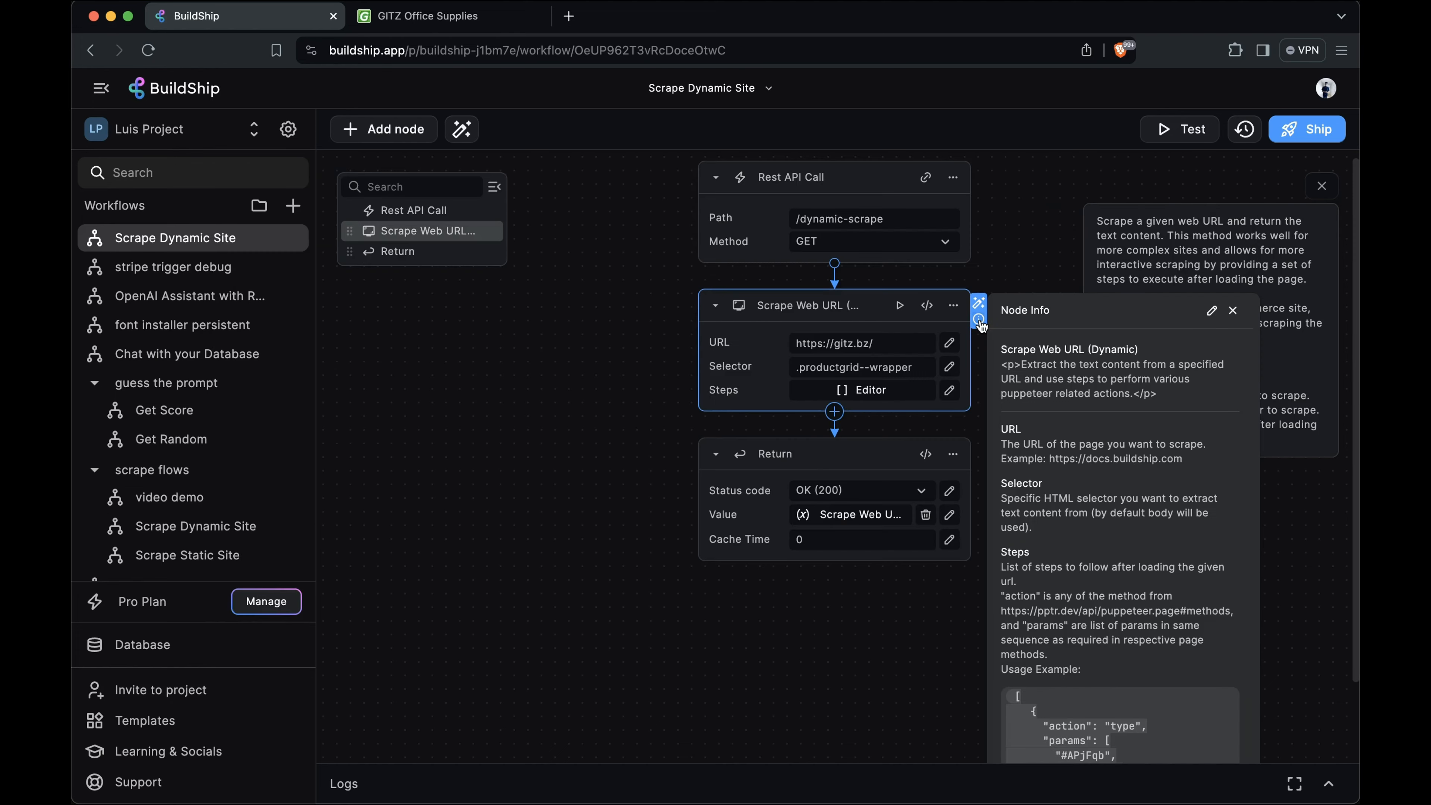
Step: Examine the Steps description in the node info, including the Puppeteer page methods link
{"action": "scroll", "coordinate": [1134, 535], "scroll_direction": "down", "scroll_amount": 2}
{"action": "scroll", "coordinate": [1133, 535], "scroll_direction": "down", "scroll_amount": 1}
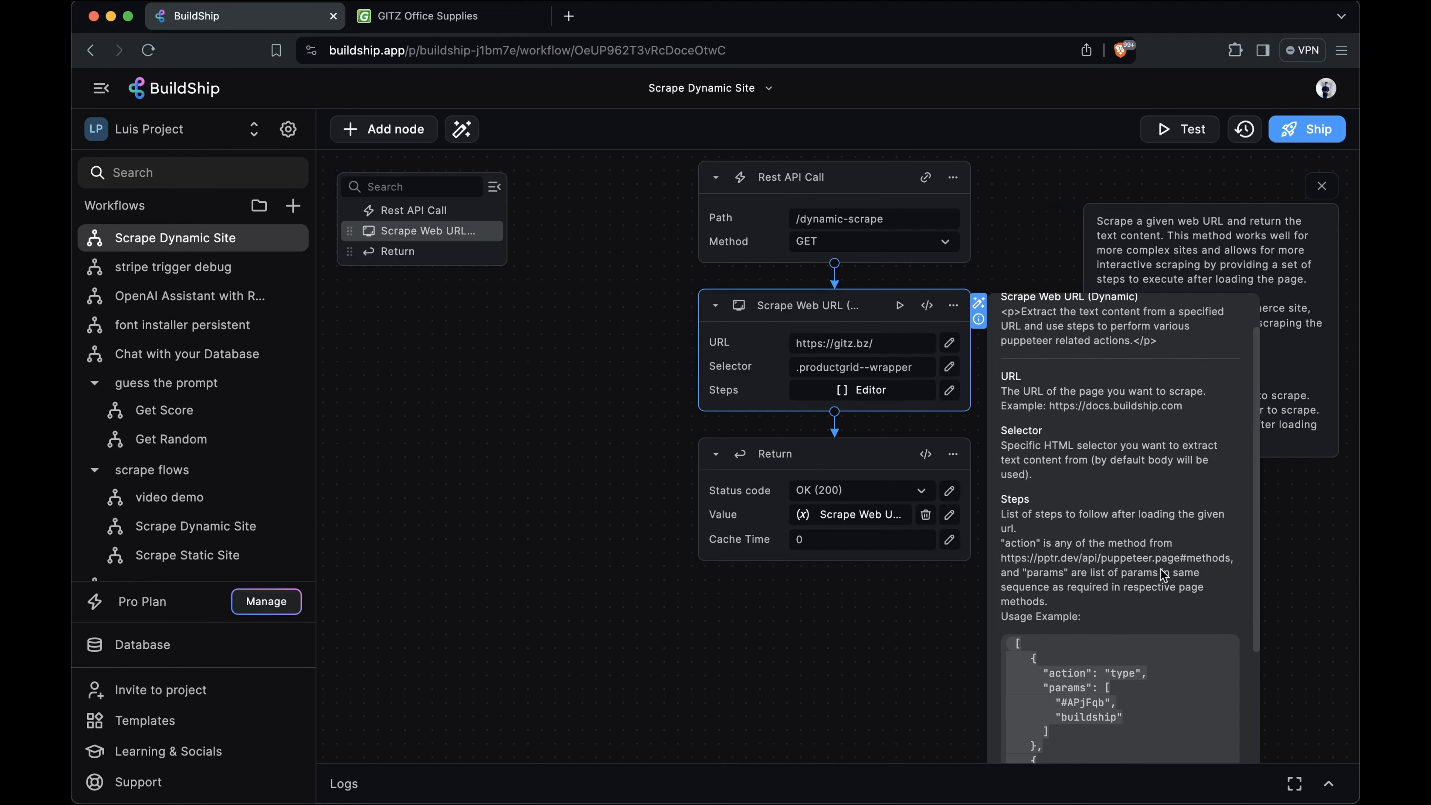
{"action": "left_click_drag", "start_coordinate": [1234, 558], "coordinate": [1020, 557]}
Step: Switch to the GITZ site, inspect its search field and select the class name live-search-form-field for copying
{"action": "key", "text": "ctrl+Tab"}
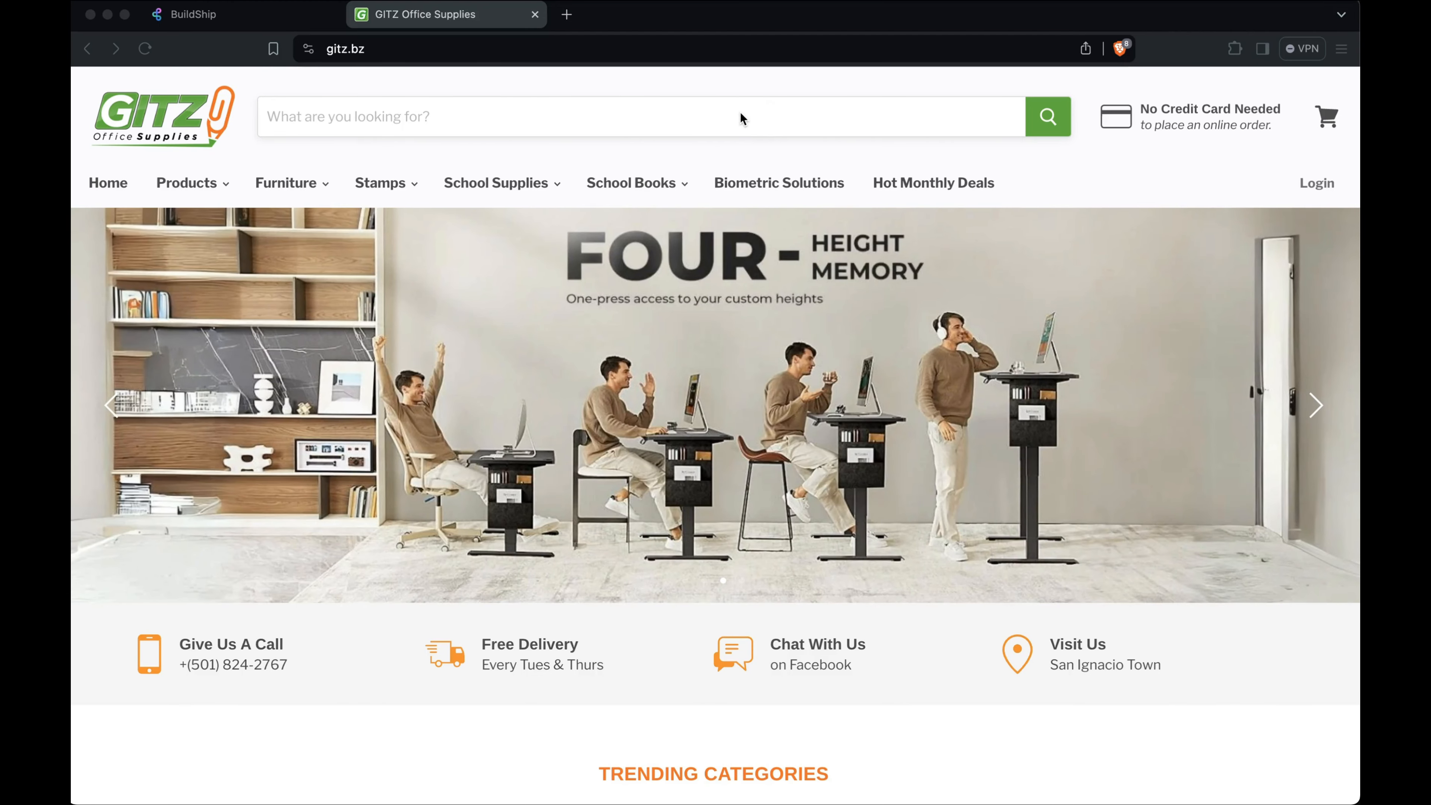
{"action": "left_click", "coordinate": [732, 121]}
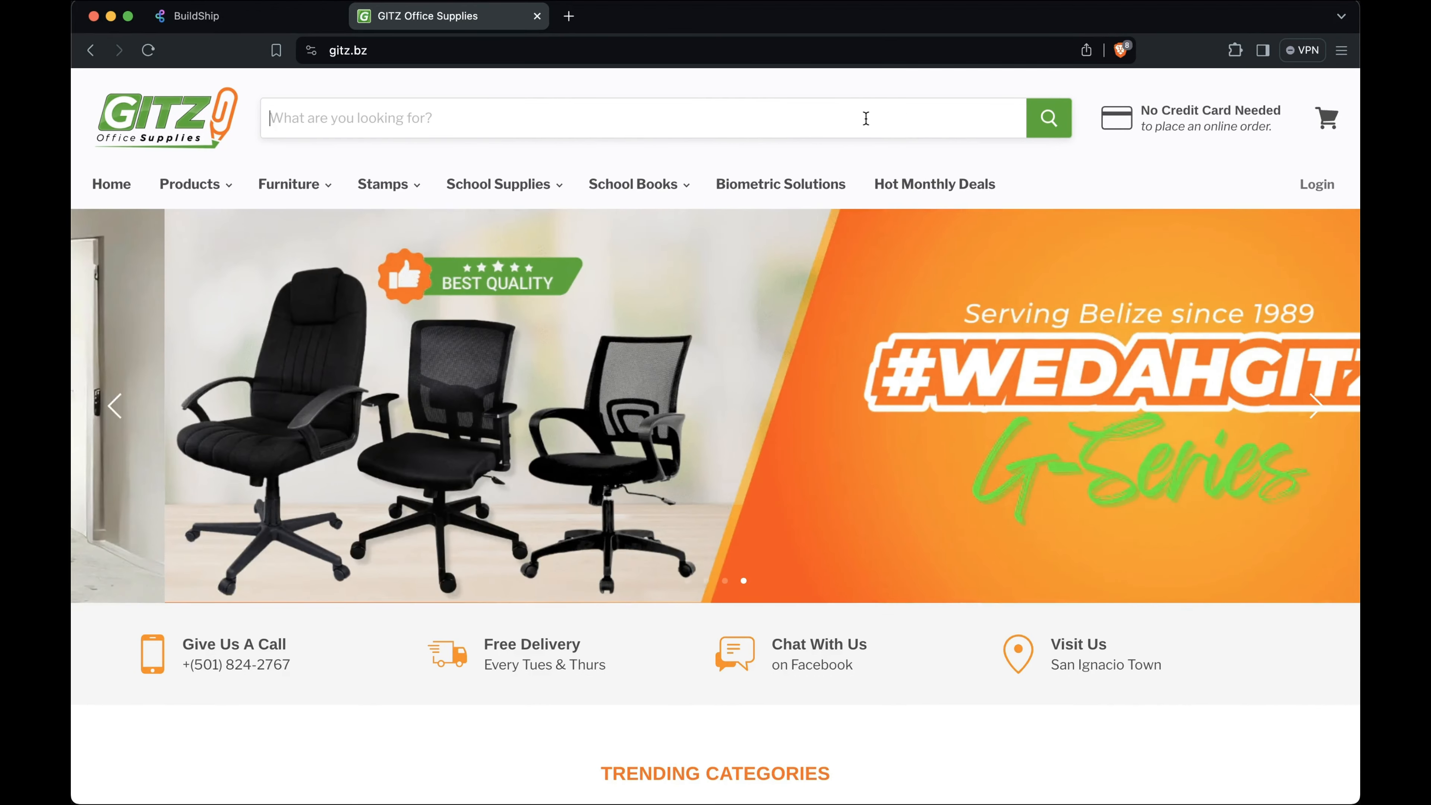
{"action": "right_click", "coordinate": [866, 117]}
{"action": "left_click", "coordinate": [922, 418]}
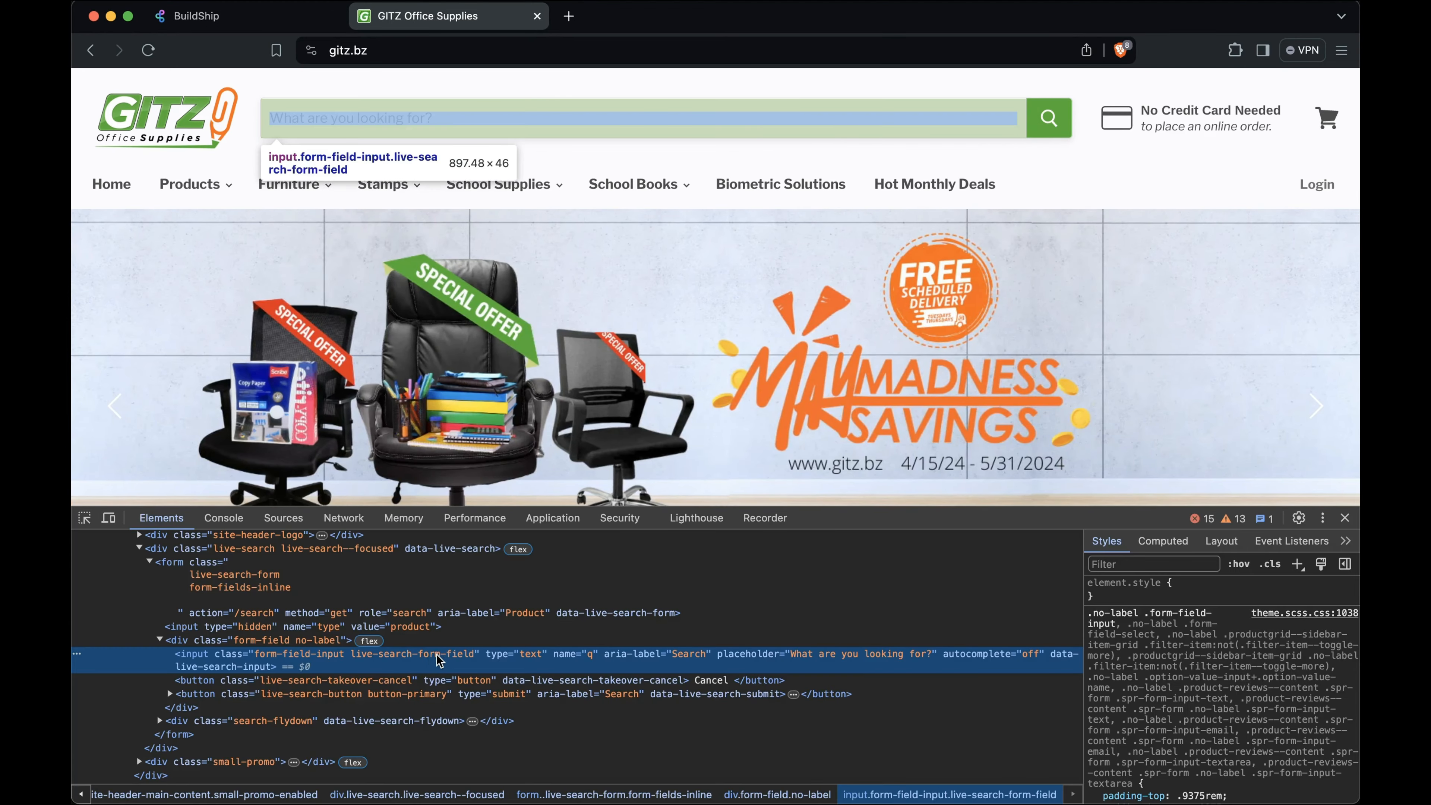
{"action": "double_click", "coordinate": [445, 655]}
Step: In BuildShip's Steps code, set the type action's params to ".live-search-form-field" and "desks"
{"action": "key", "text": "ctrl+shift+Tab"}
{"action": "left_click", "coordinate": [870, 350]}
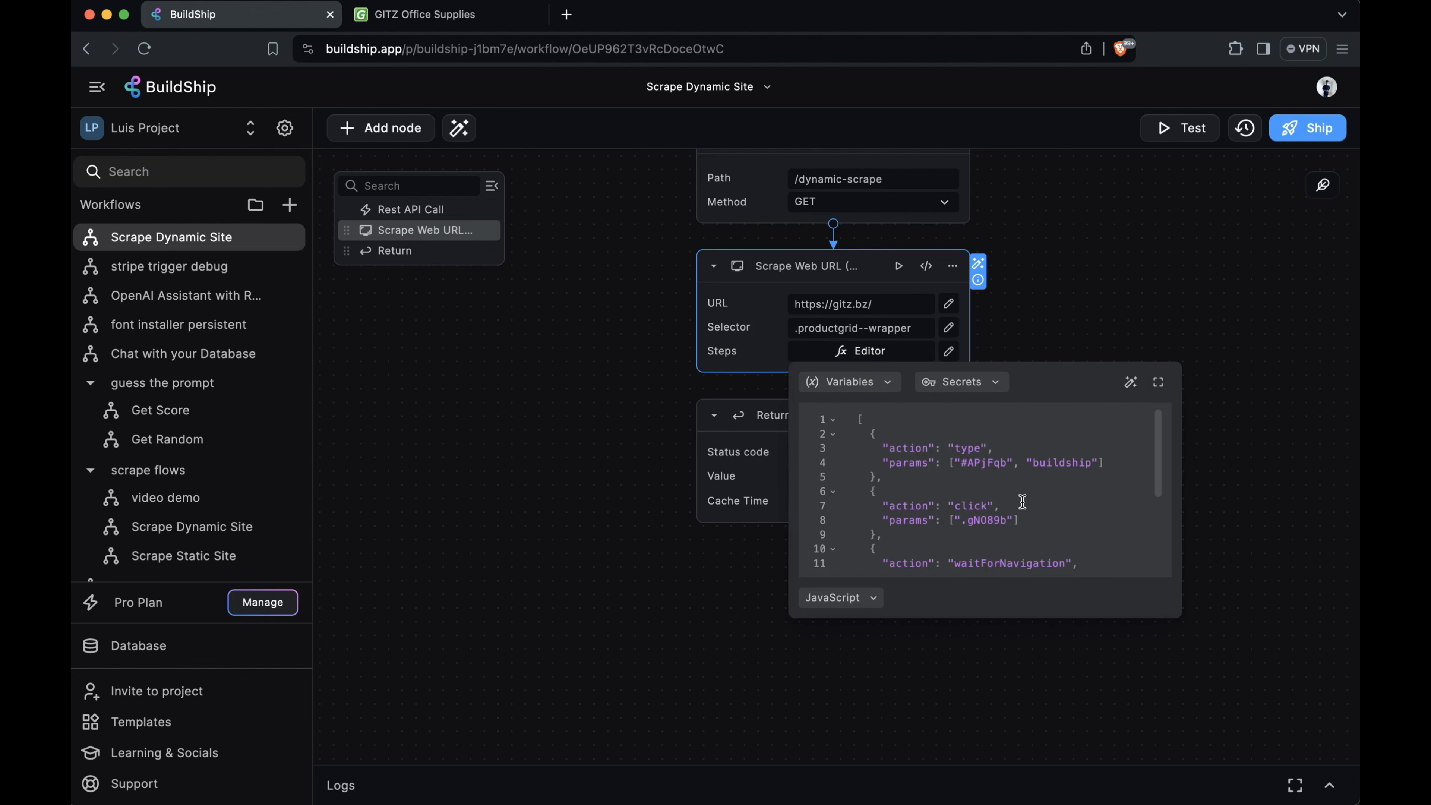
{"action": "left_click_drag", "start_coordinate": [1008, 463], "coordinate": [962, 463]}
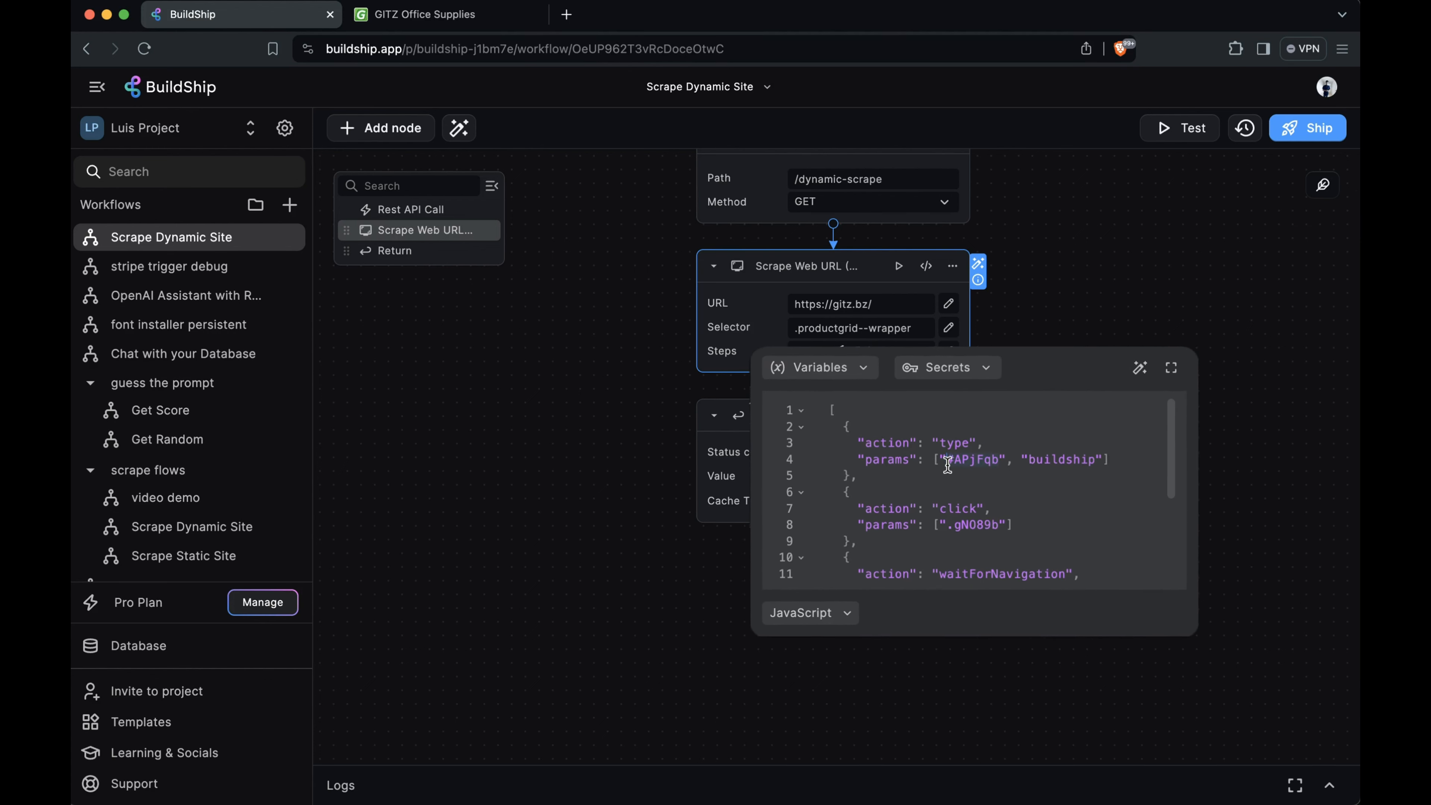
{"action": "key", "text": "BackSpace"}
{"action": "type", "text": "live-search-form-field"}
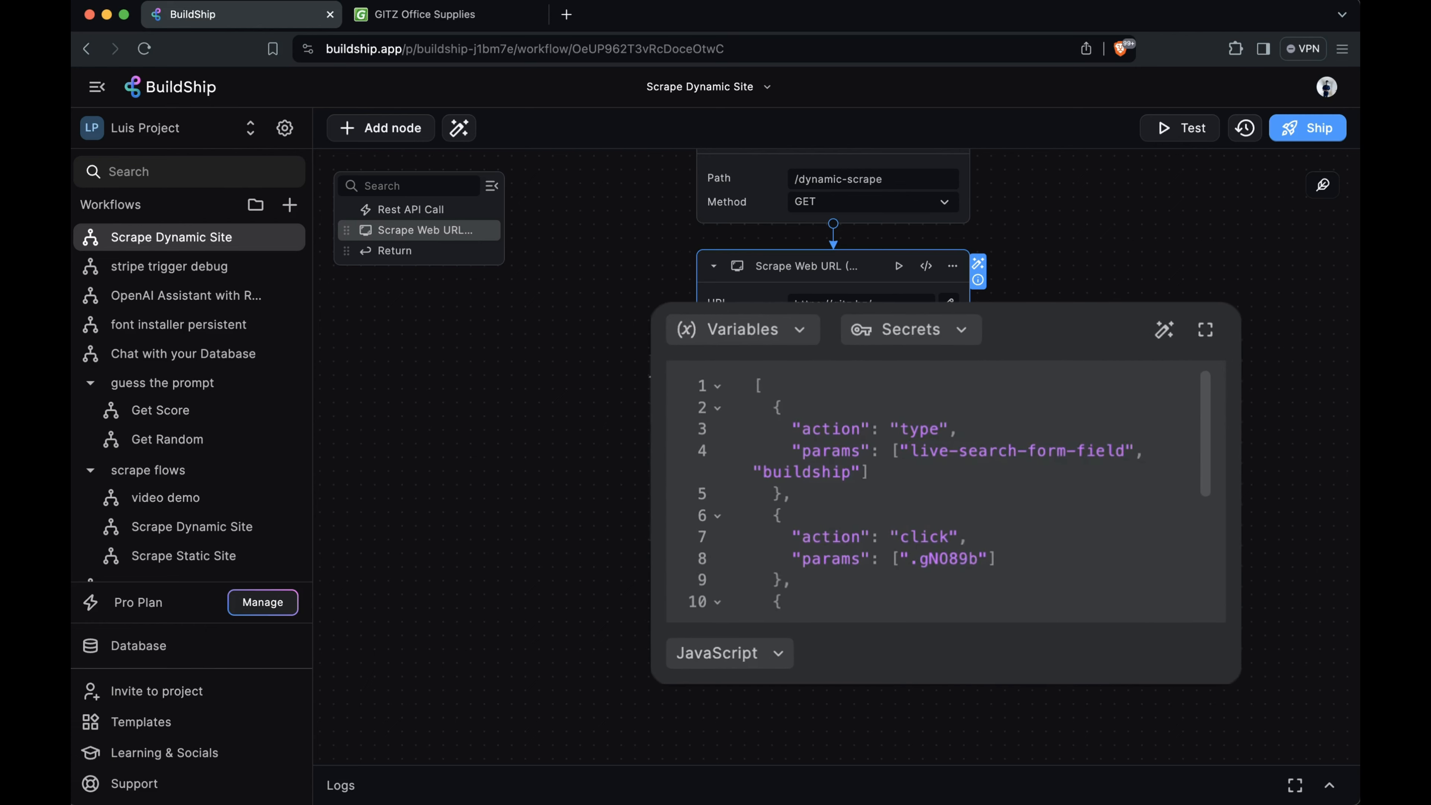
{"action": "left_click", "coordinate": [912, 450]}
{"action": "type", "text": "."}
{"action": "key", "text": "Escape"}
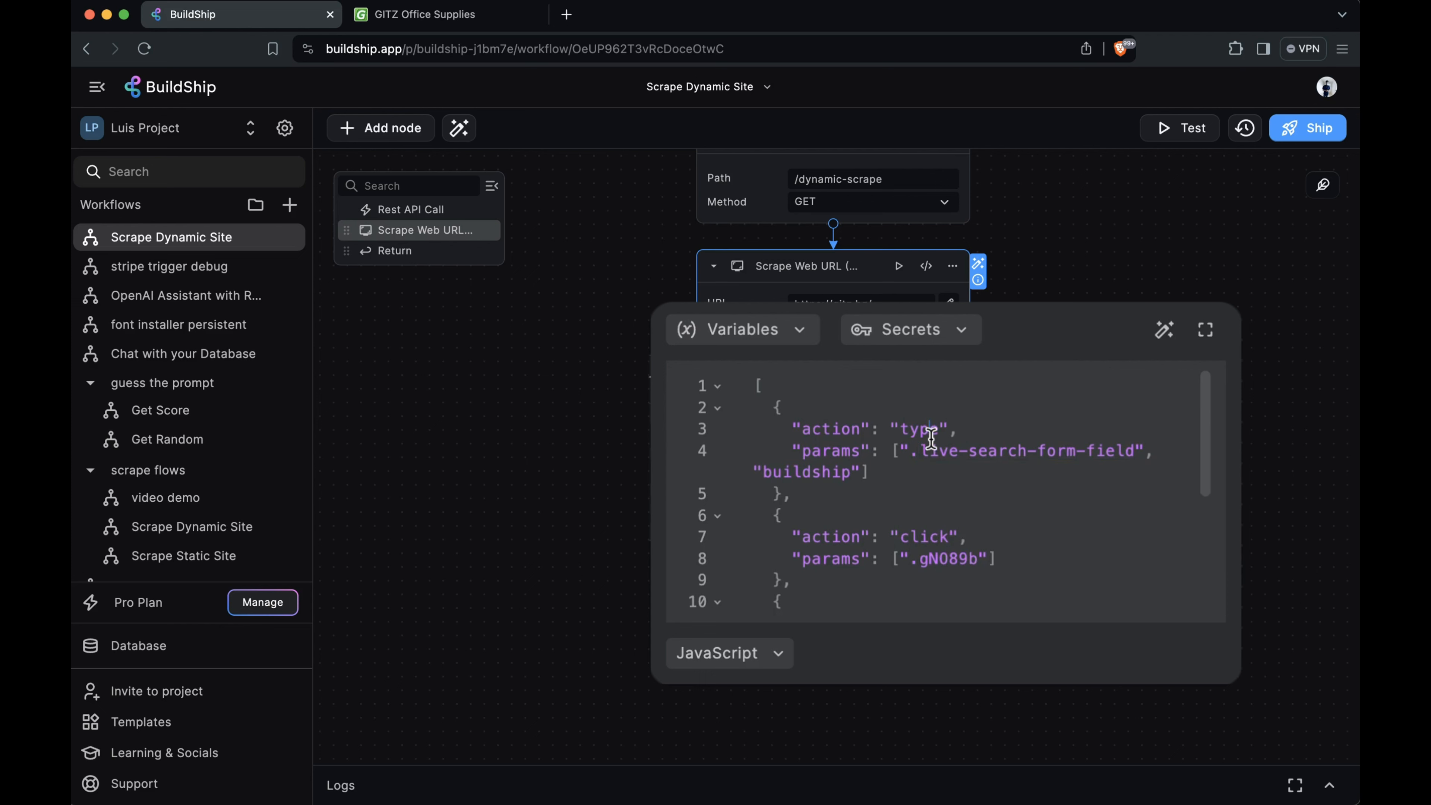
{"action": "key", "text": "Up"}
{"action": "type", "text": "desks"}
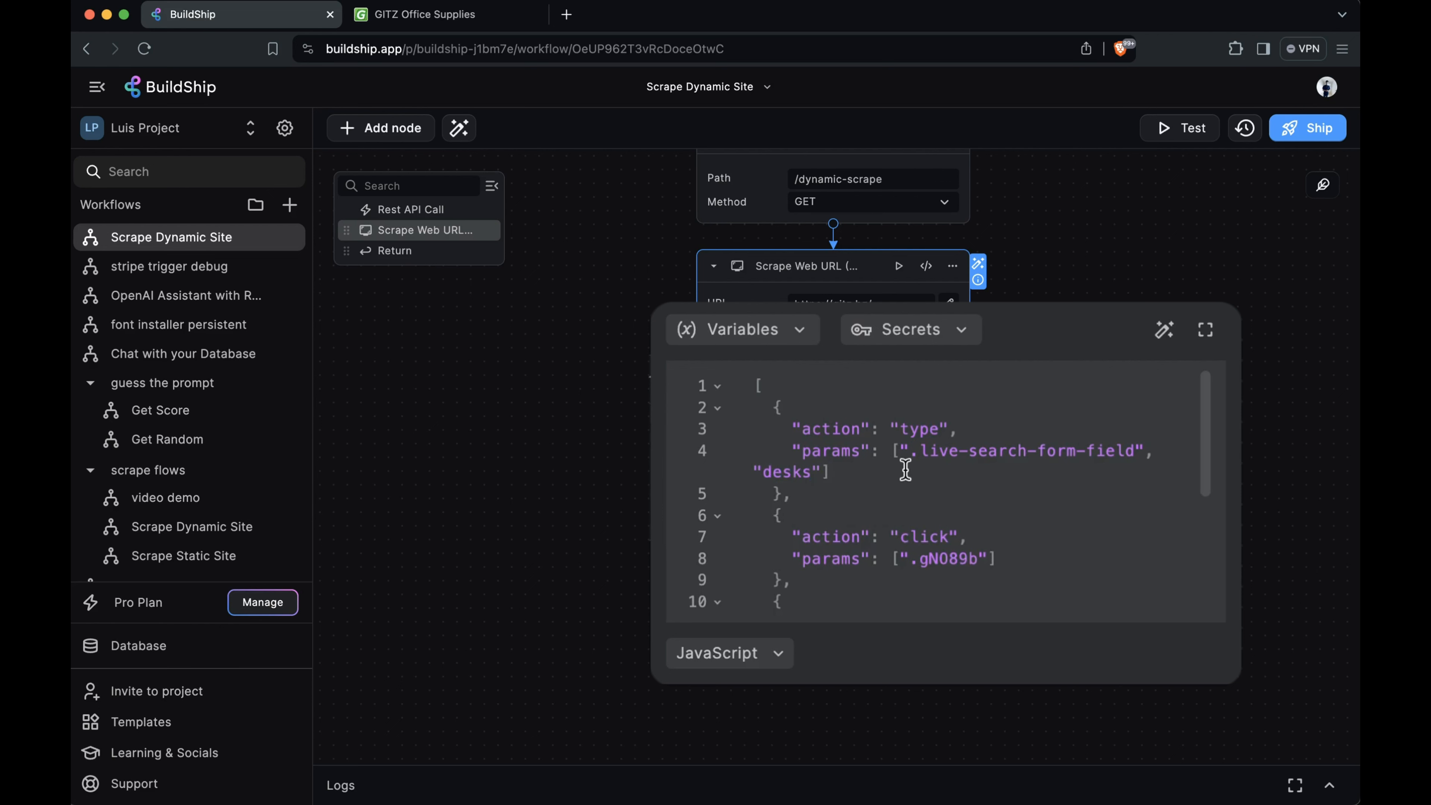
Step: Inspect the GITZ search button, select its class name live-search-button for copying, and return to the Steps code in BuildShip
{"action": "scroll", "coordinate": [1007, 478], "scroll_direction": "down", "scroll_amount": 3}
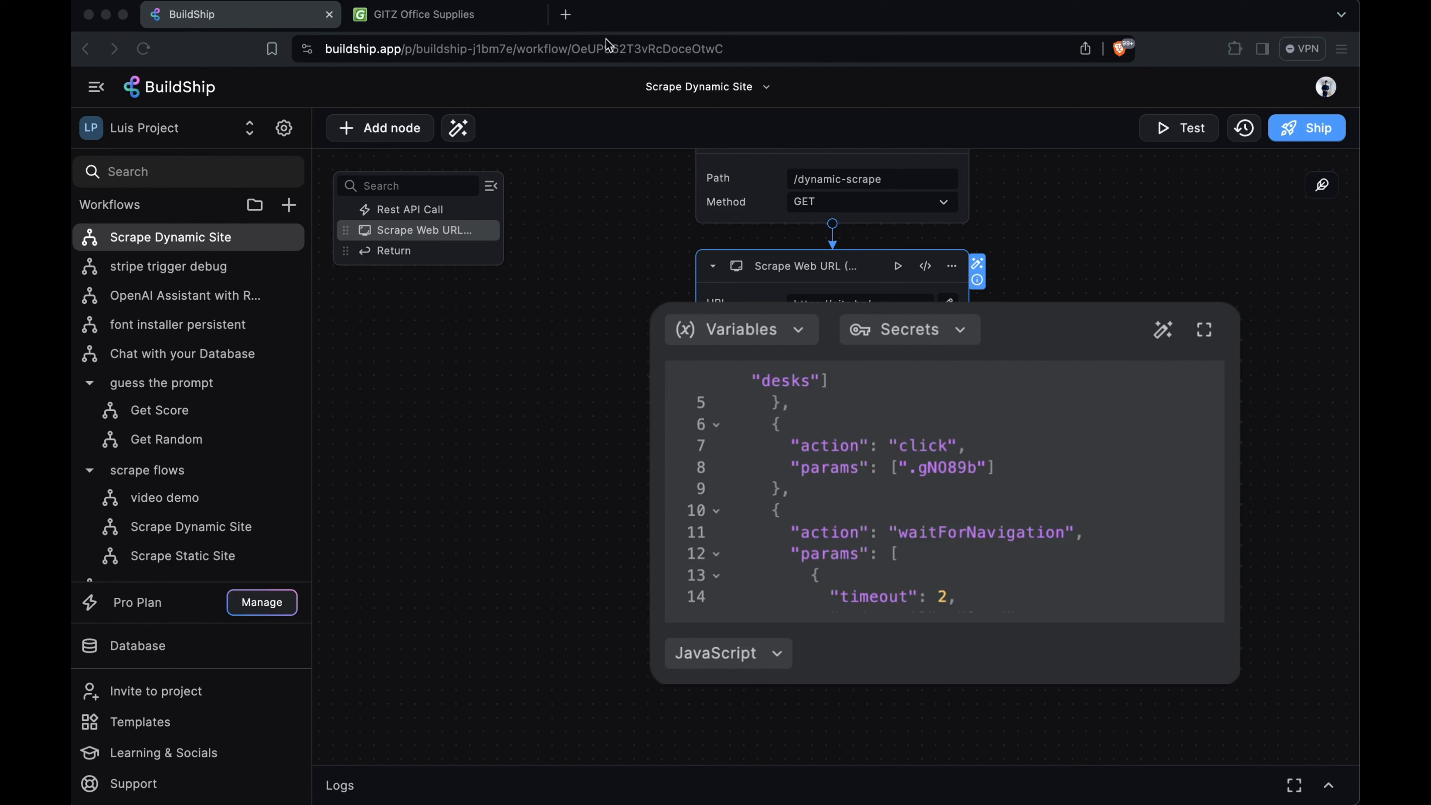
{"action": "left_click", "coordinate": [465, 23]}
{"action": "right_click", "coordinate": [1051, 123]}
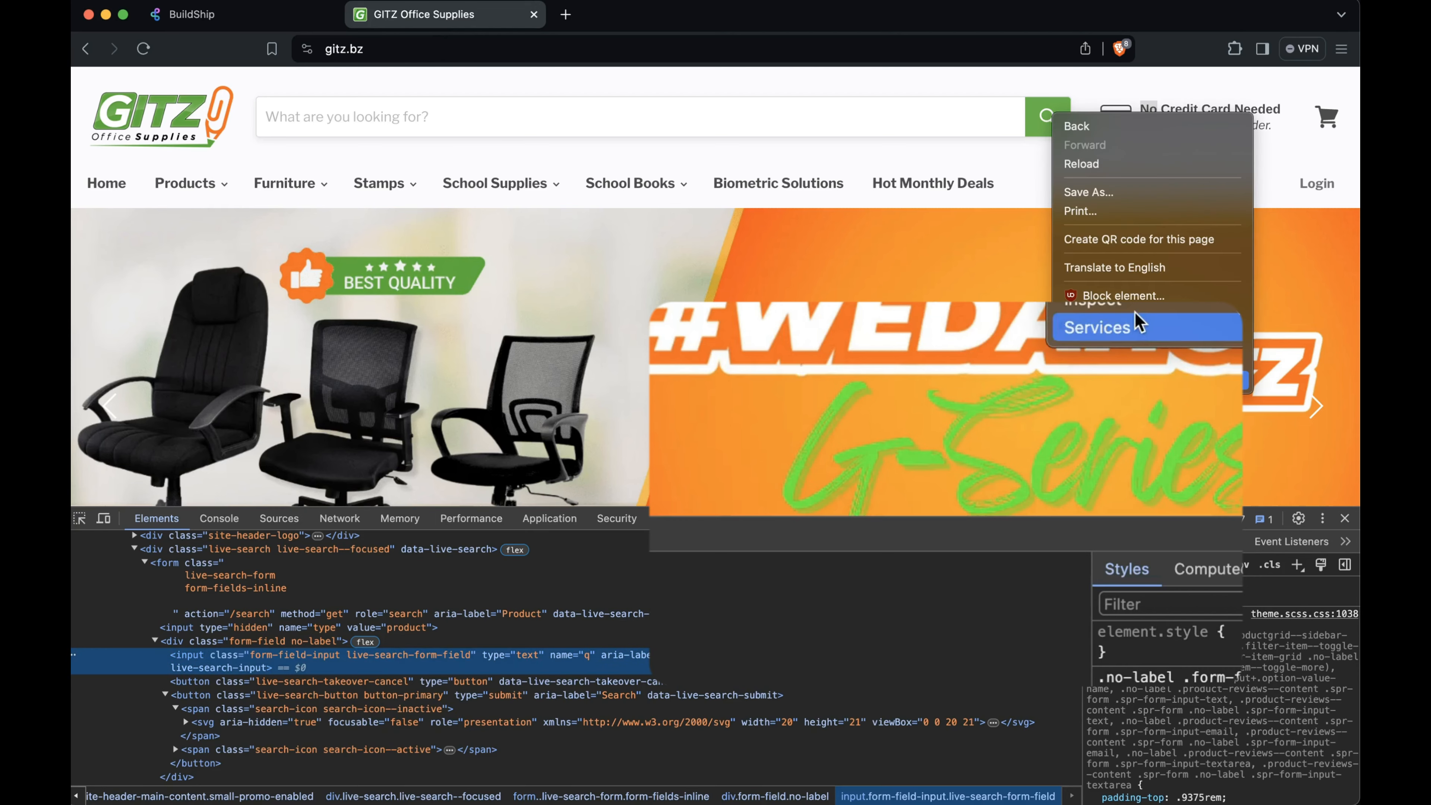
{"action": "left_click", "coordinate": [1104, 291]}
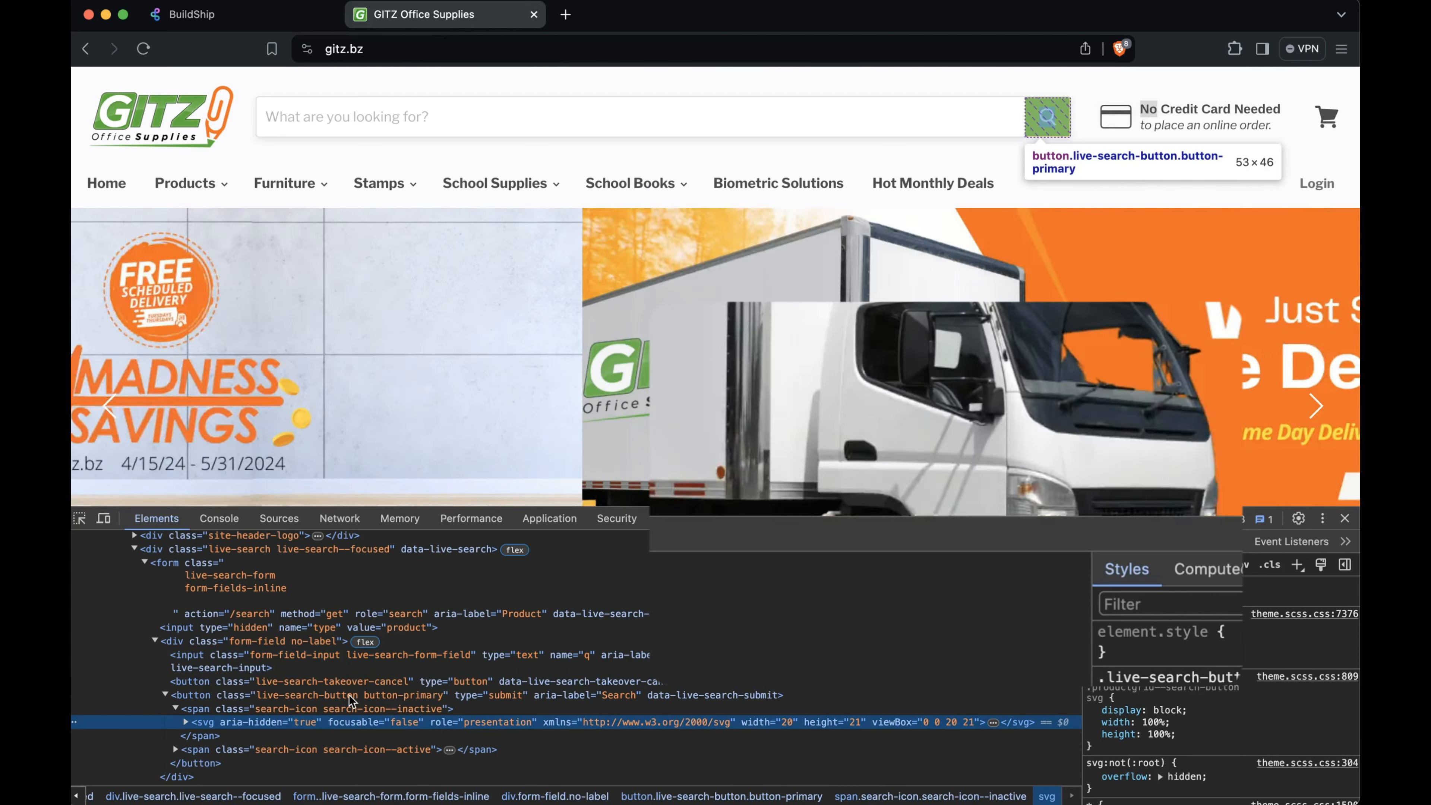
{"action": "left_click", "coordinate": [265, 697]}
{"action": "double_click", "coordinate": [263, 696]}
{"action": "left_click_drag", "start_coordinate": [263, 704], "coordinate": [259, 706]}
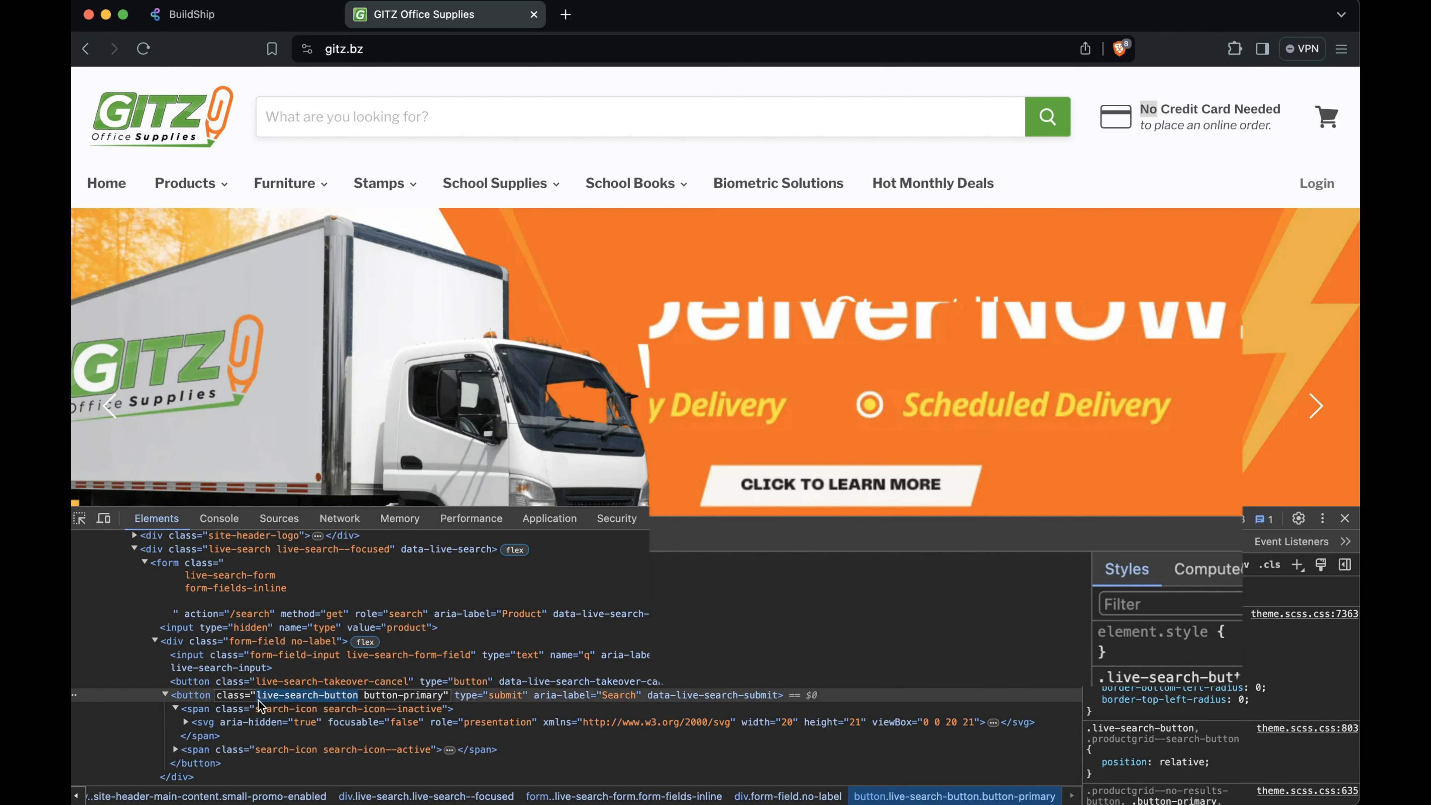
{"action": "left_click", "coordinate": [259, 17]}
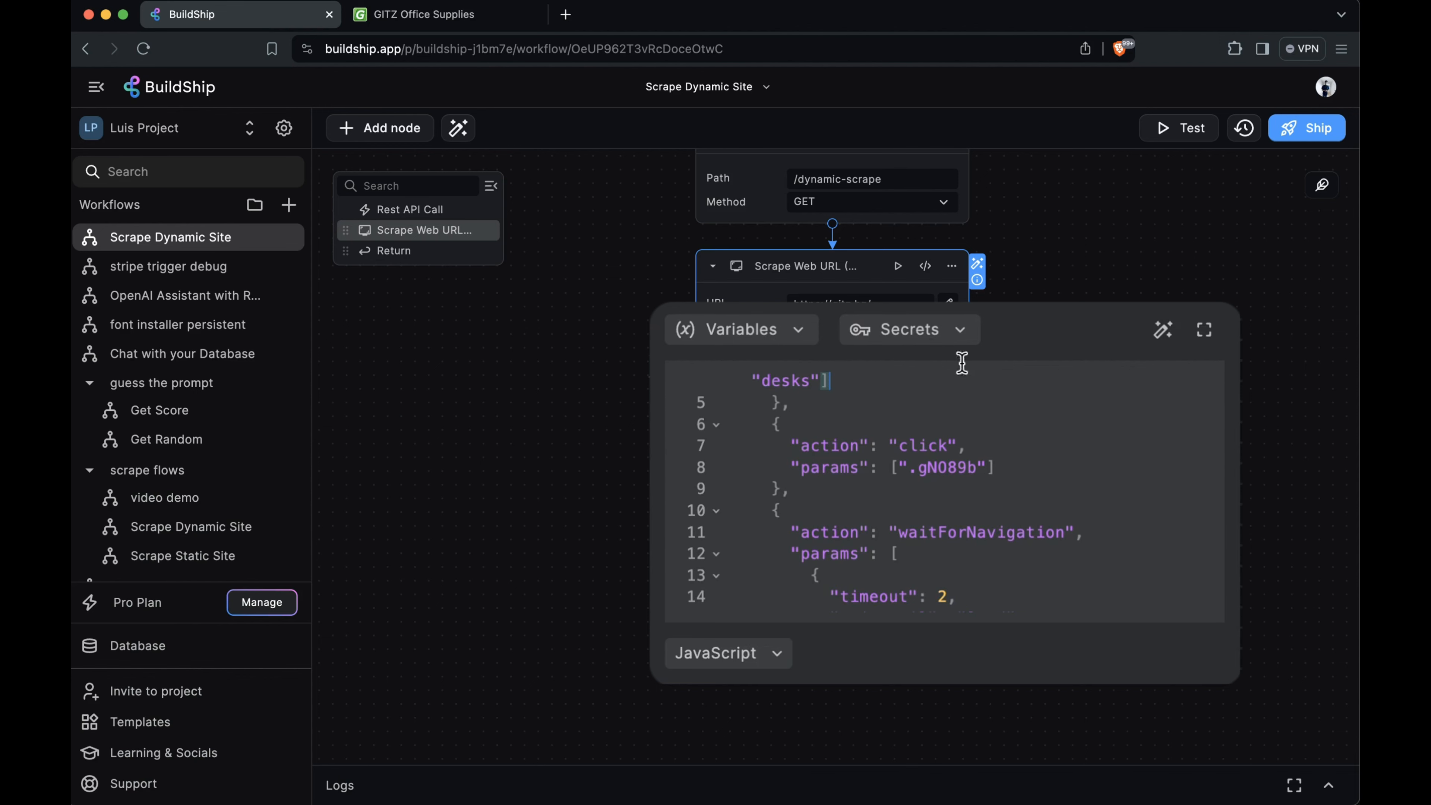
Step: In the Steps code, replace the click action's selector with the copied search button class, ".live-search-button"
{"action": "scroll", "coordinate": [957, 395], "scroll_direction": "down", "scroll_amount": 1}
{"action": "double_click", "coordinate": [937, 450]}
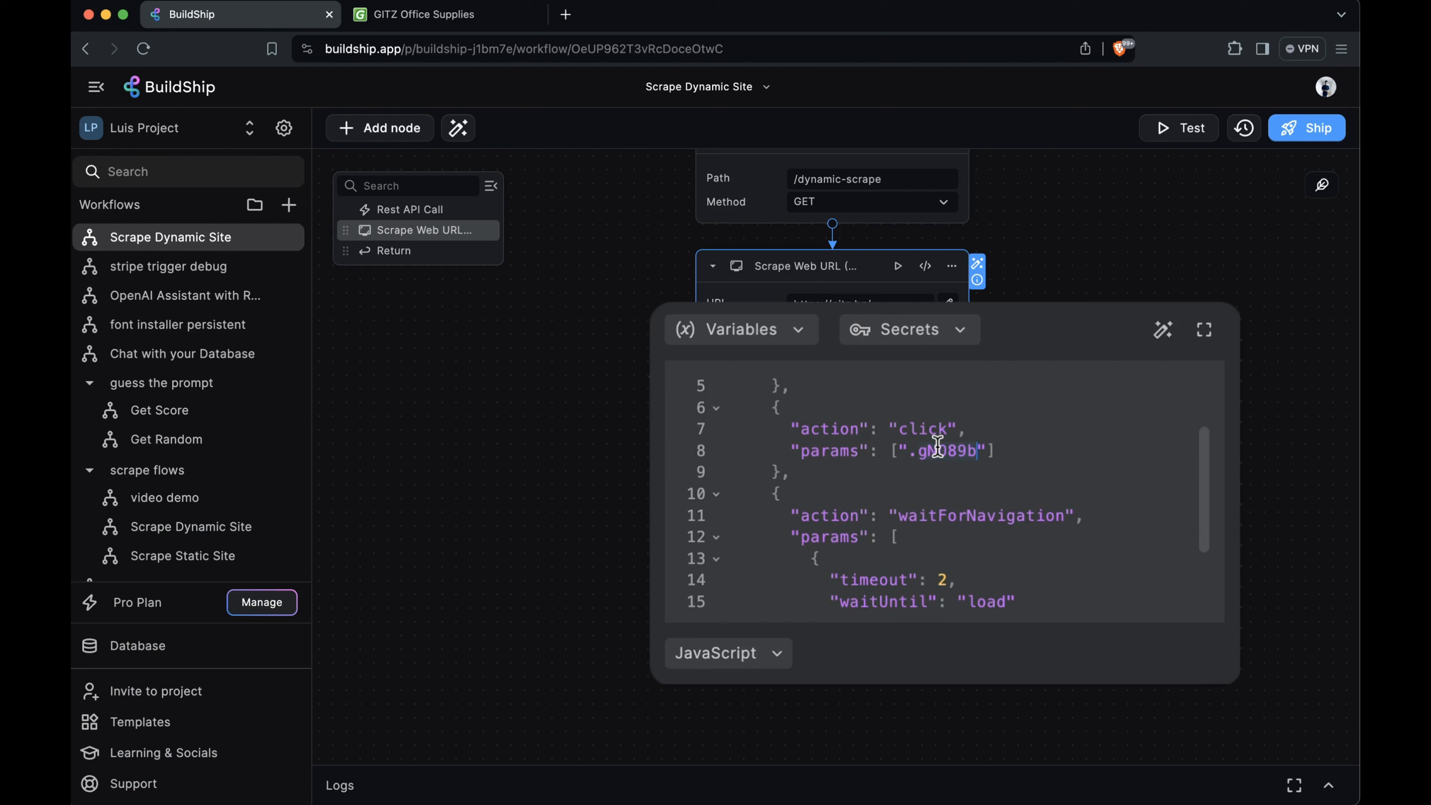
{"action": "type", "text": "large-search-button"}
Step: Set the timeout of the waitForNavigation action in the Steps code to 3000
{"action": "scroll", "coordinate": [801, 575], "scroll_direction": "down", "scroll_amount": 2}
{"action": "left_click_drag", "start_coordinate": [802, 575], "coordinate": [771, 411]}
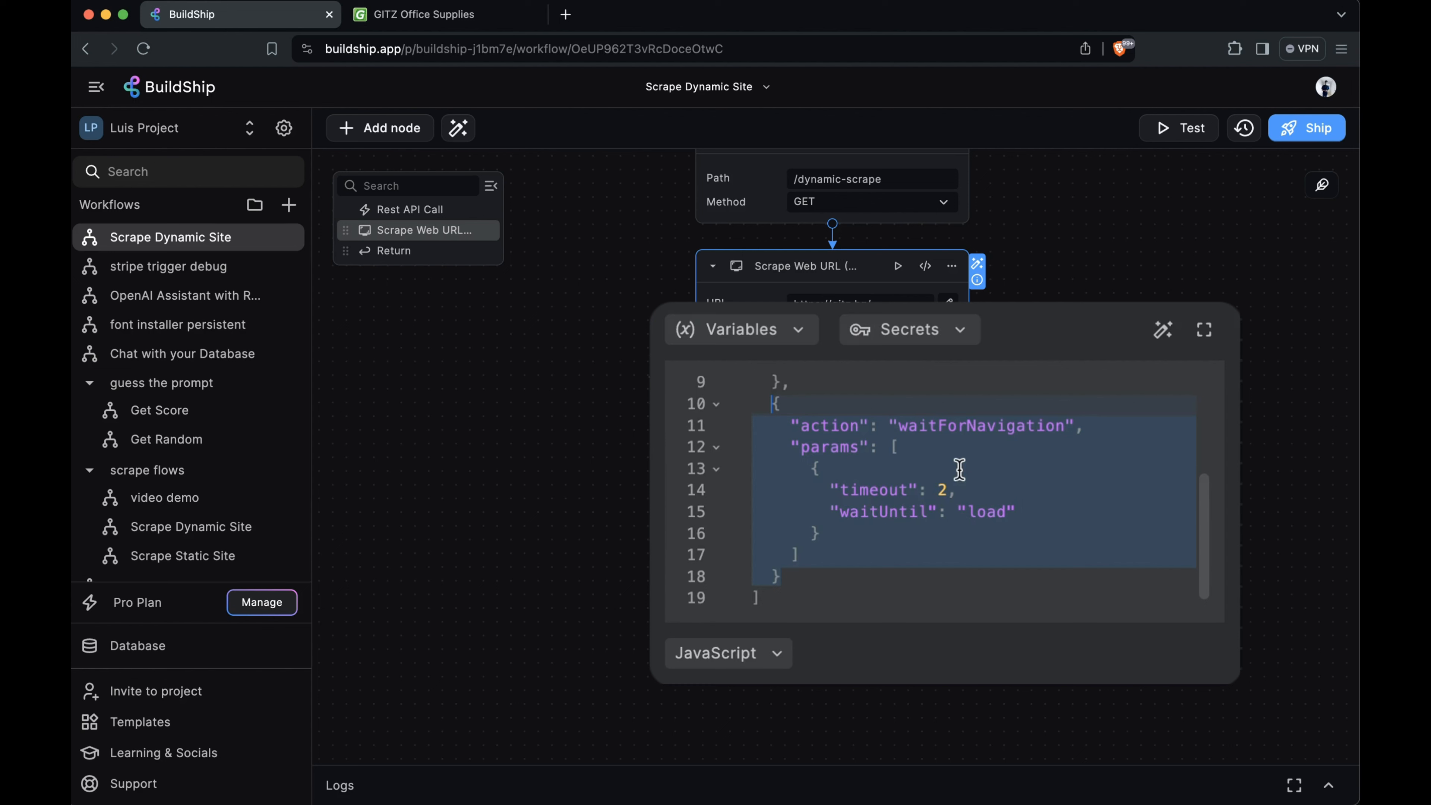
{"action": "double_click", "coordinate": [941, 489]}
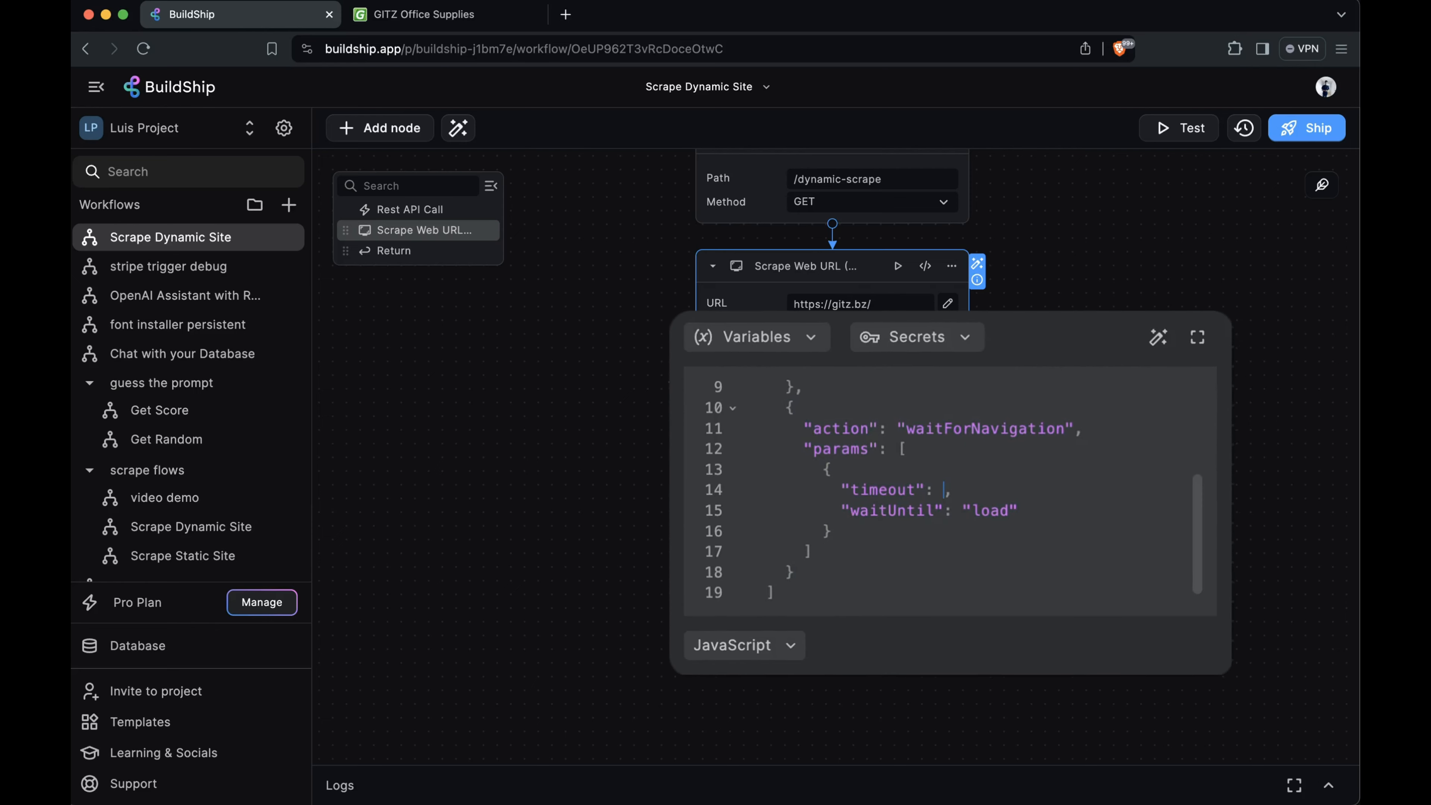
{"action": "type", "text": "3000"}
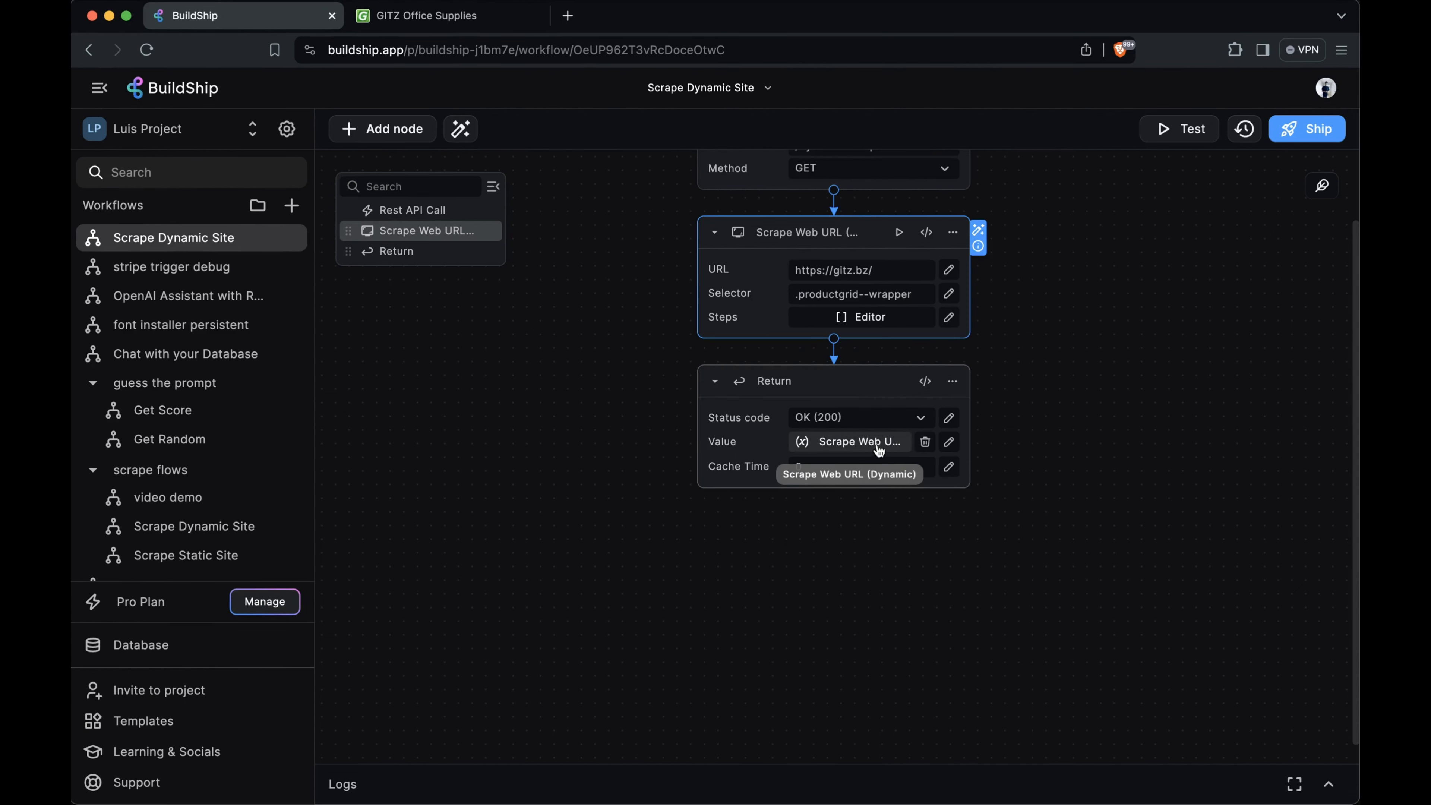
Step: Check the Return node's Value source, then test the Scrape Dynamic Site workflow and read through the expanded result
{"action": "left_click", "coordinate": [879, 450]}
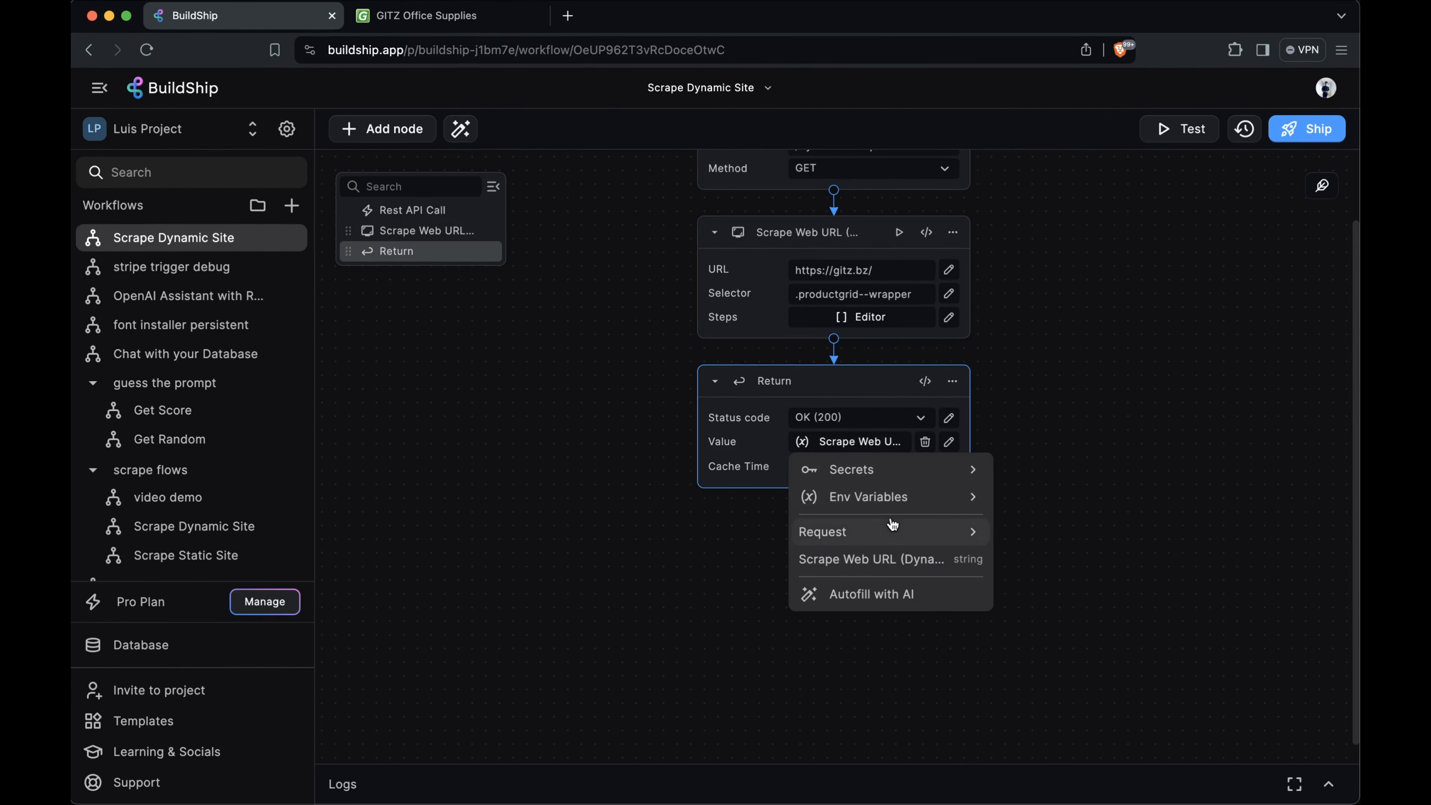
{"action": "left_click", "coordinate": [1117, 388]}
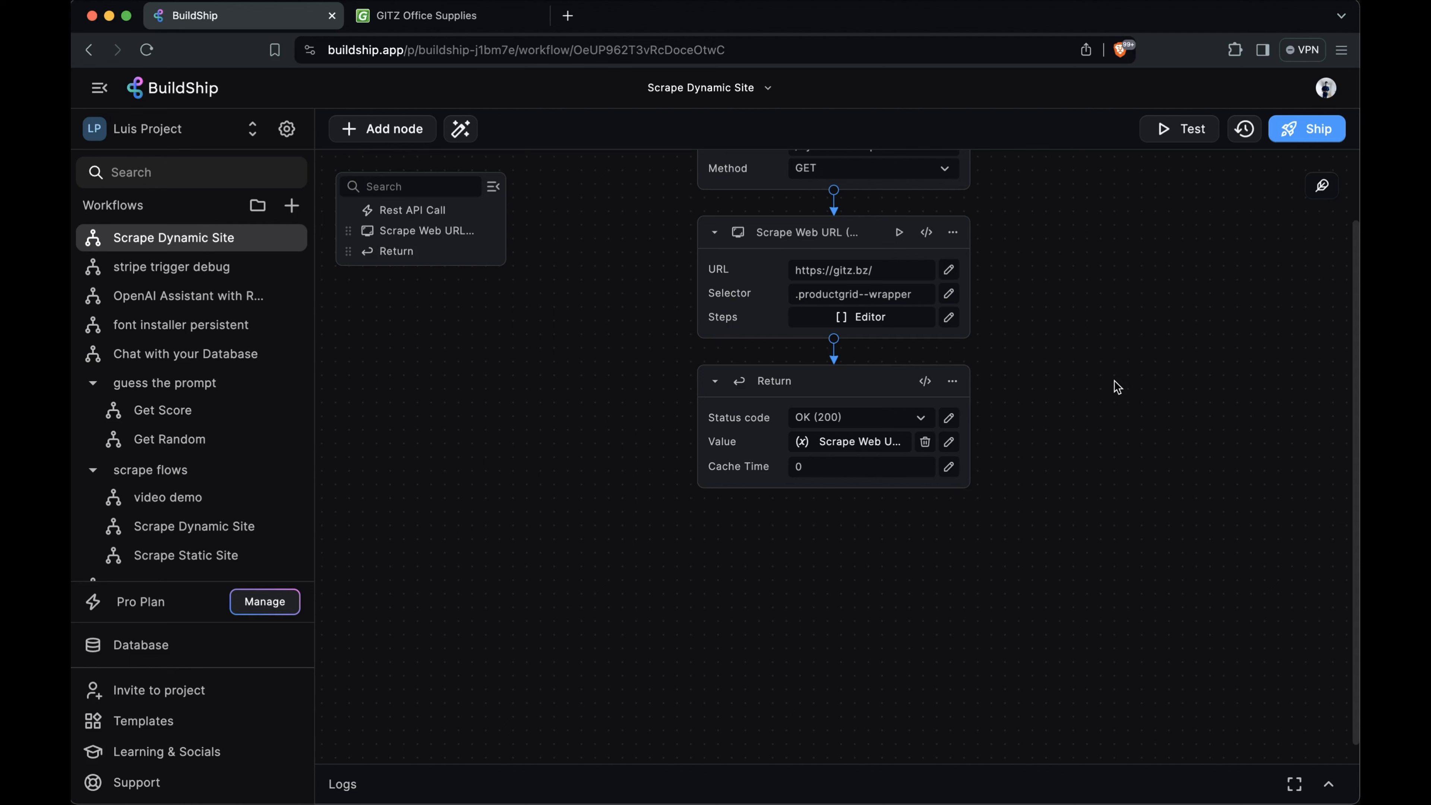
{"action": "left_click", "coordinate": [1183, 130]}
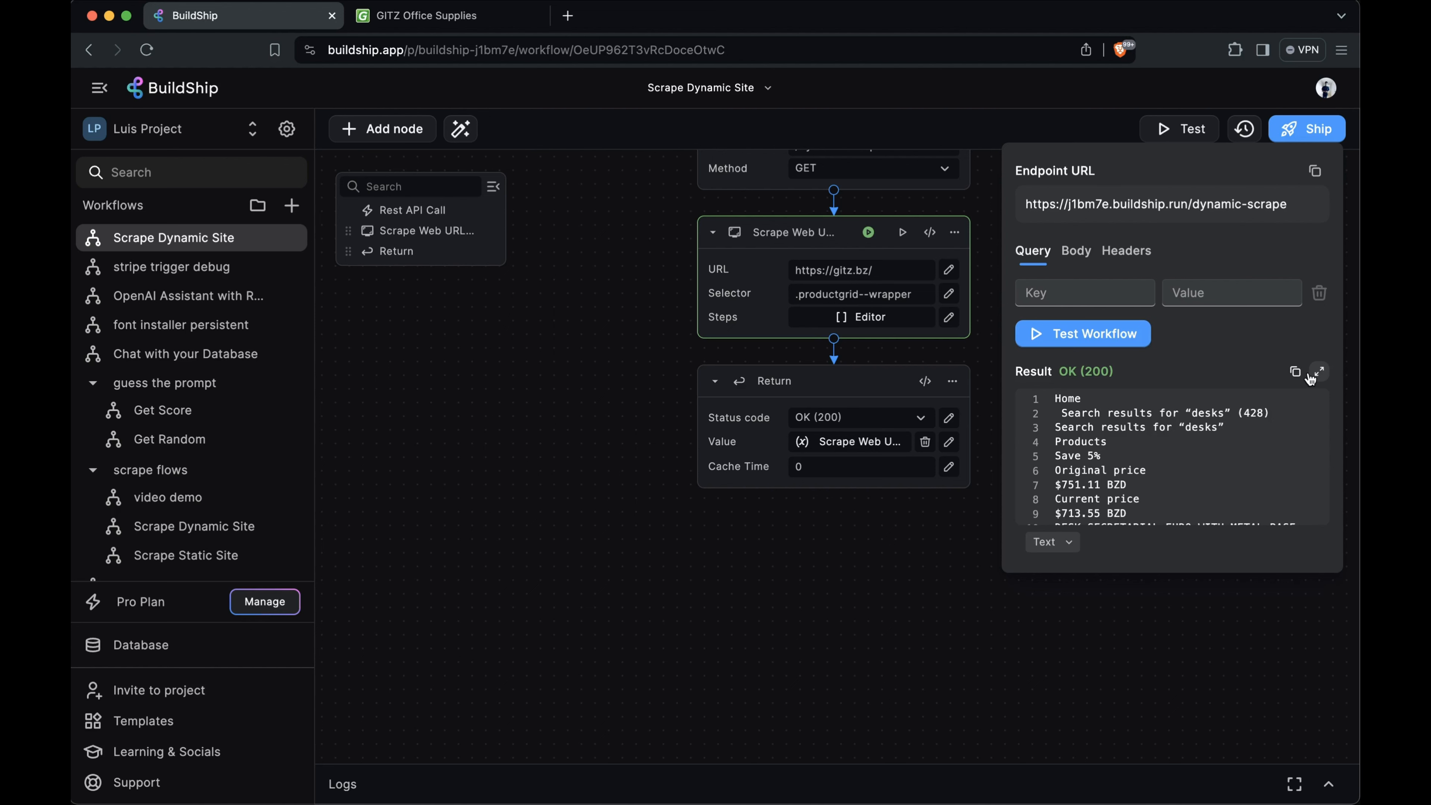
{"action": "left_click", "coordinate": [1312, 373]}
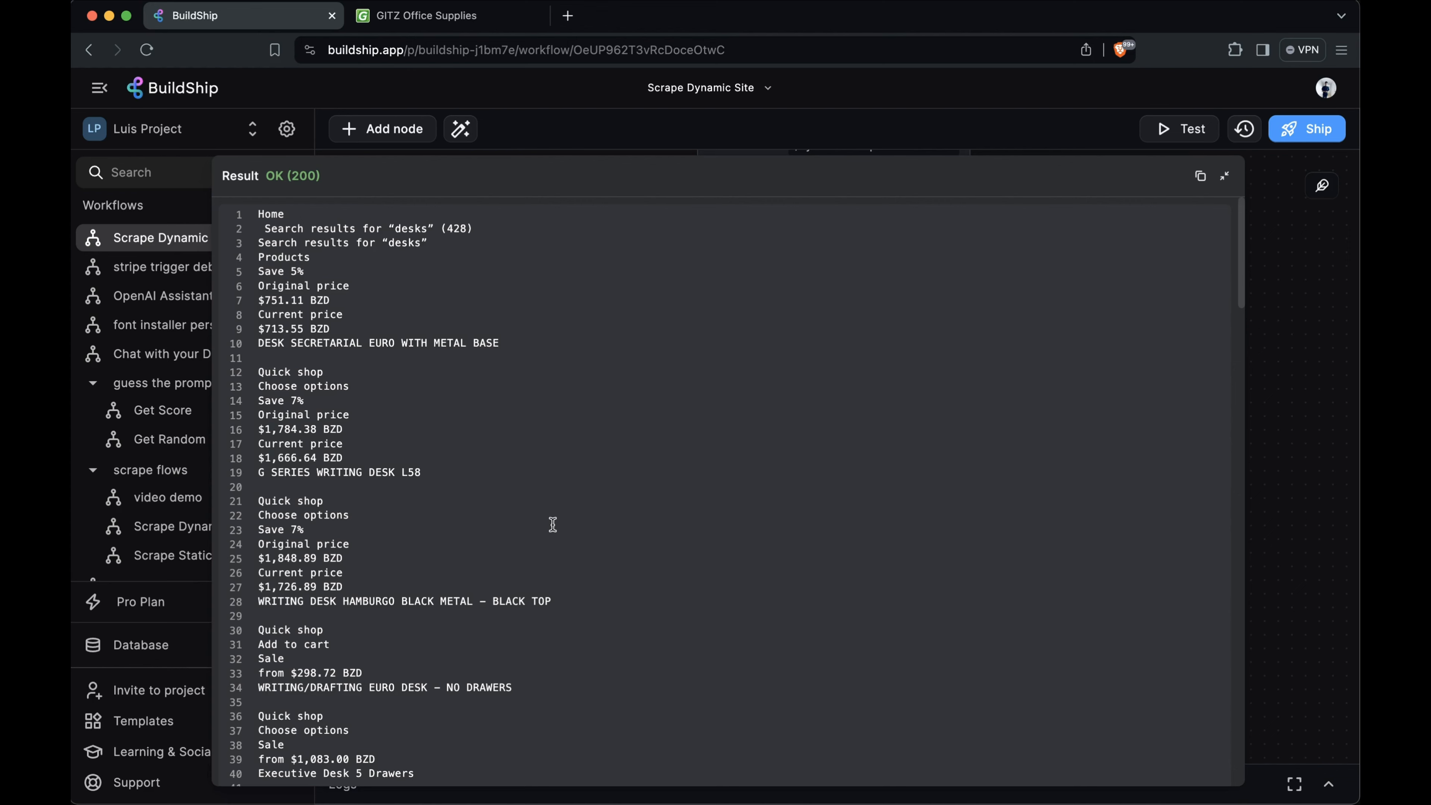
{"action": "scroll", "coordinate": [552, 555], "scroll_direction": "down", "scroll_amount": 5}
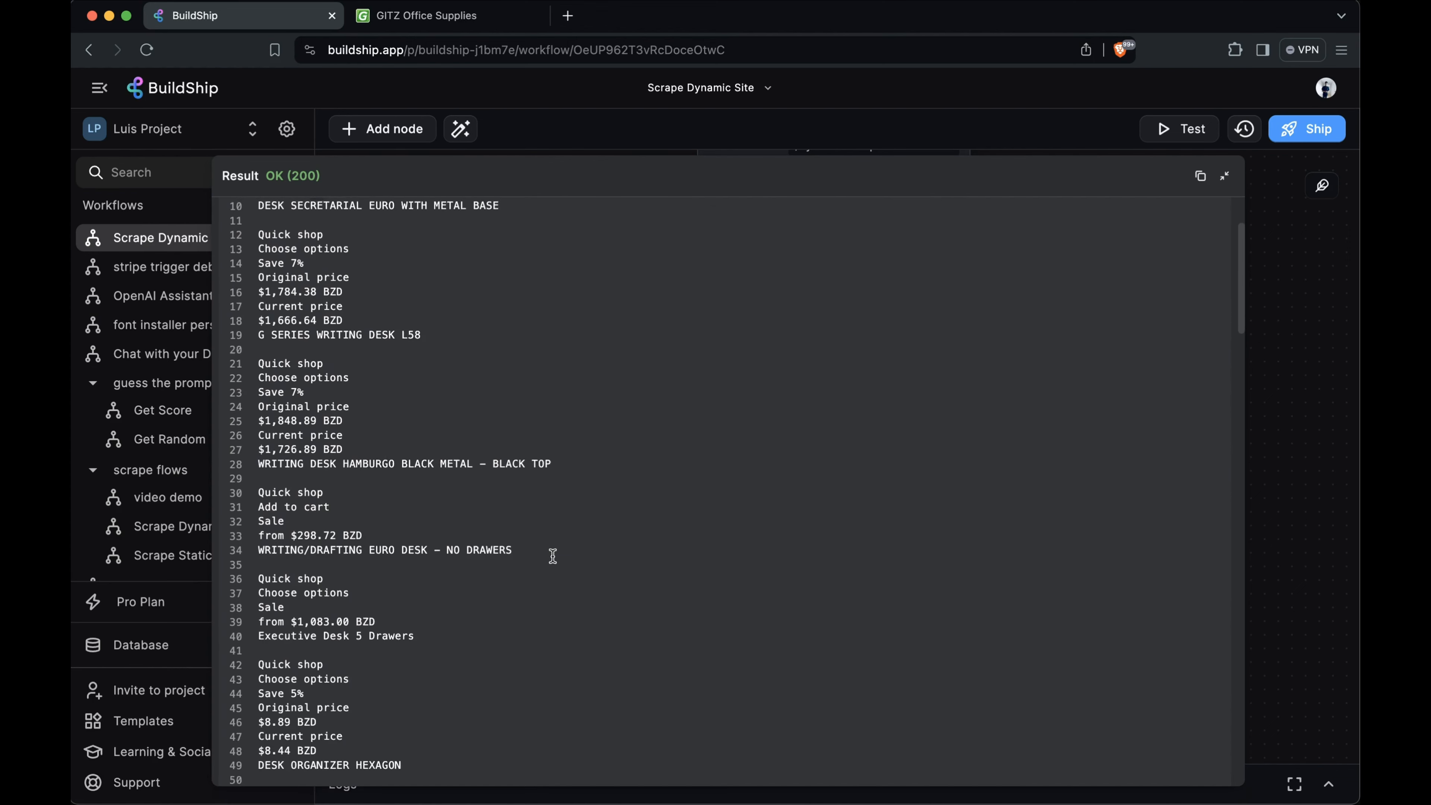
{"action": "key", "text": "Escape"}
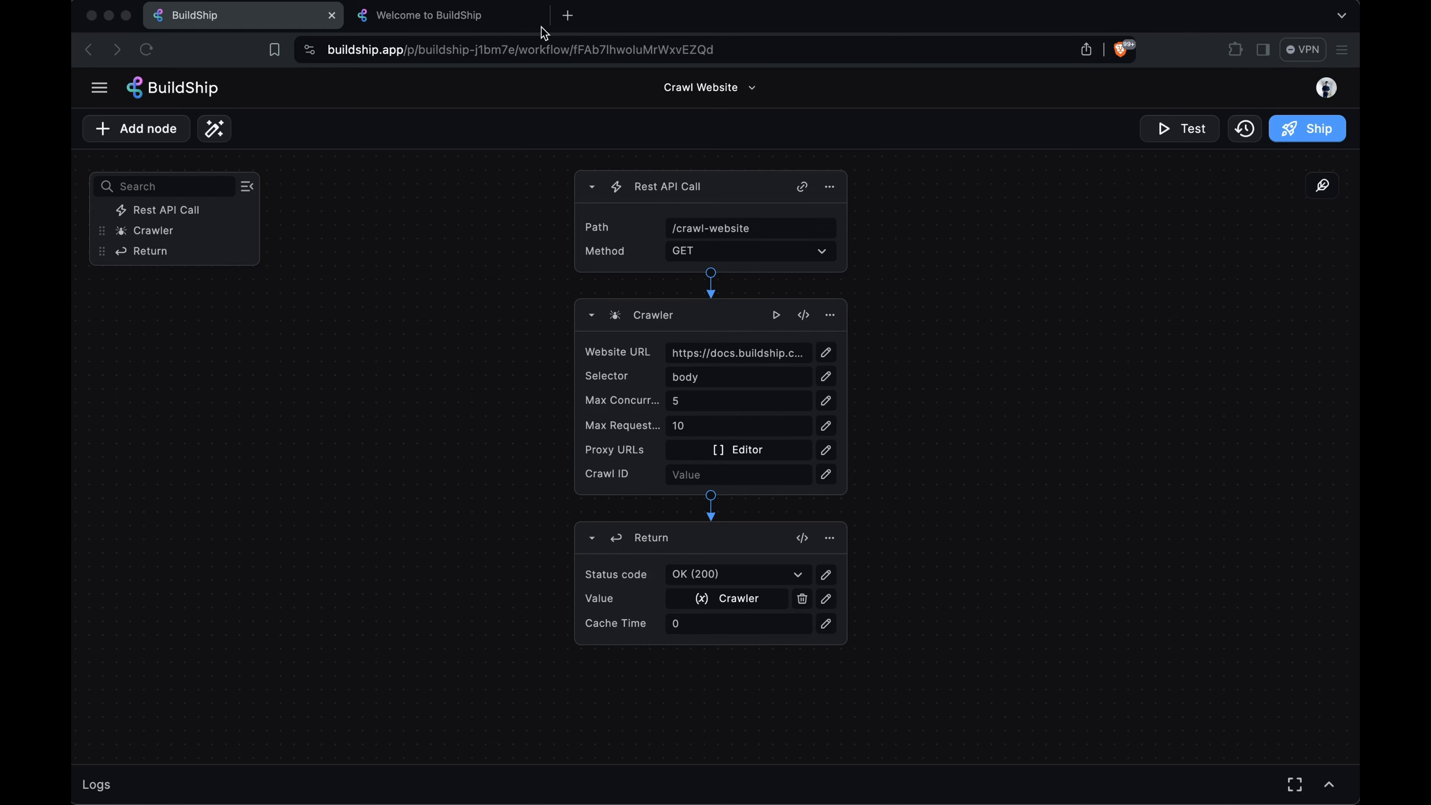
Step: Test the existing Crawl Website workflow on the BuildShip docs site and examine the url, title and contents fields of the result
{"action": "left_click", "coordinate": [484, 20]}
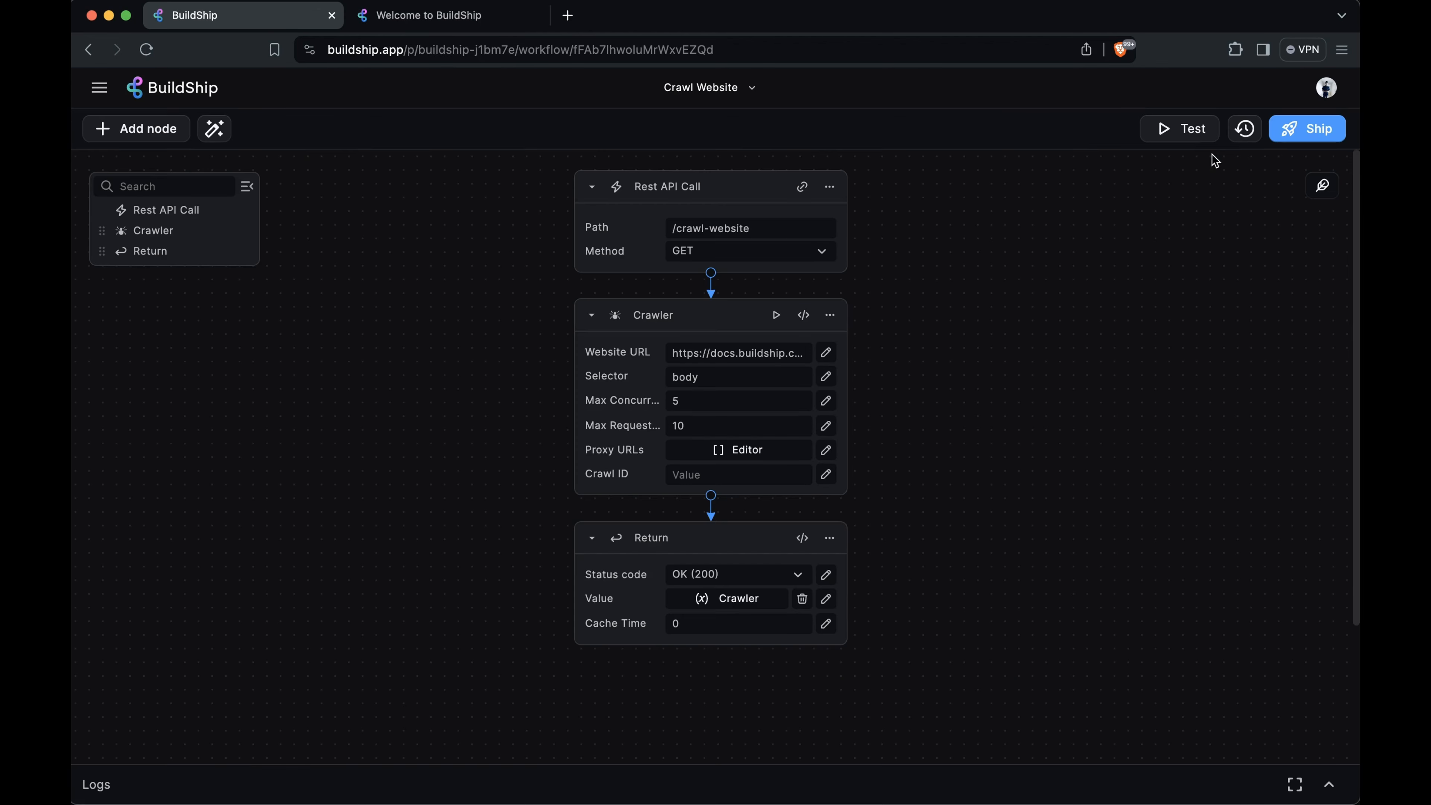
{"action": "left_click", "coordinate": [1196, 132]}
{"action": "left_click", "coordinate": [1097, 332]}
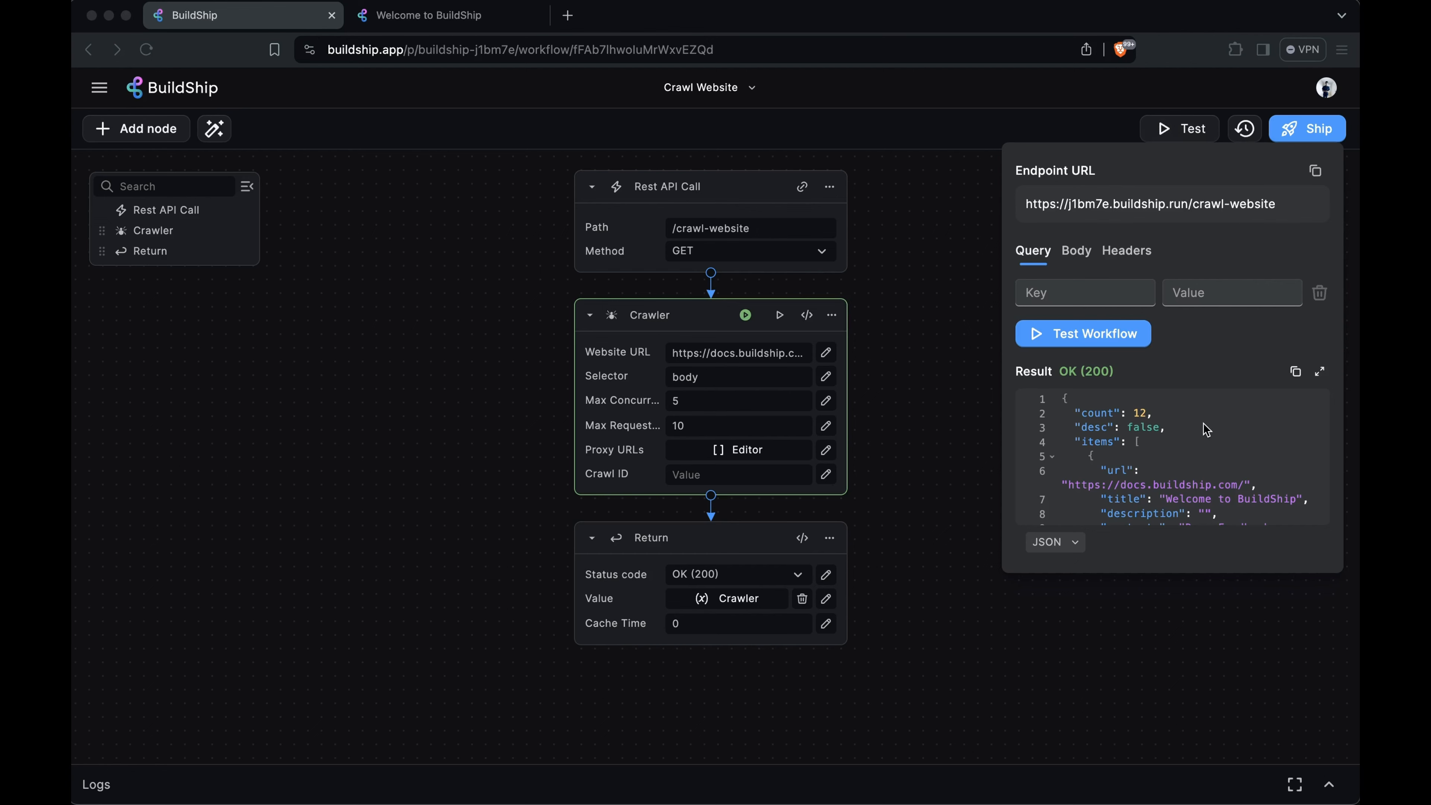
{"action": "scroll", "coordinate": [1205, 430], "scroll_direction": "down", "scroll_amount": 2}
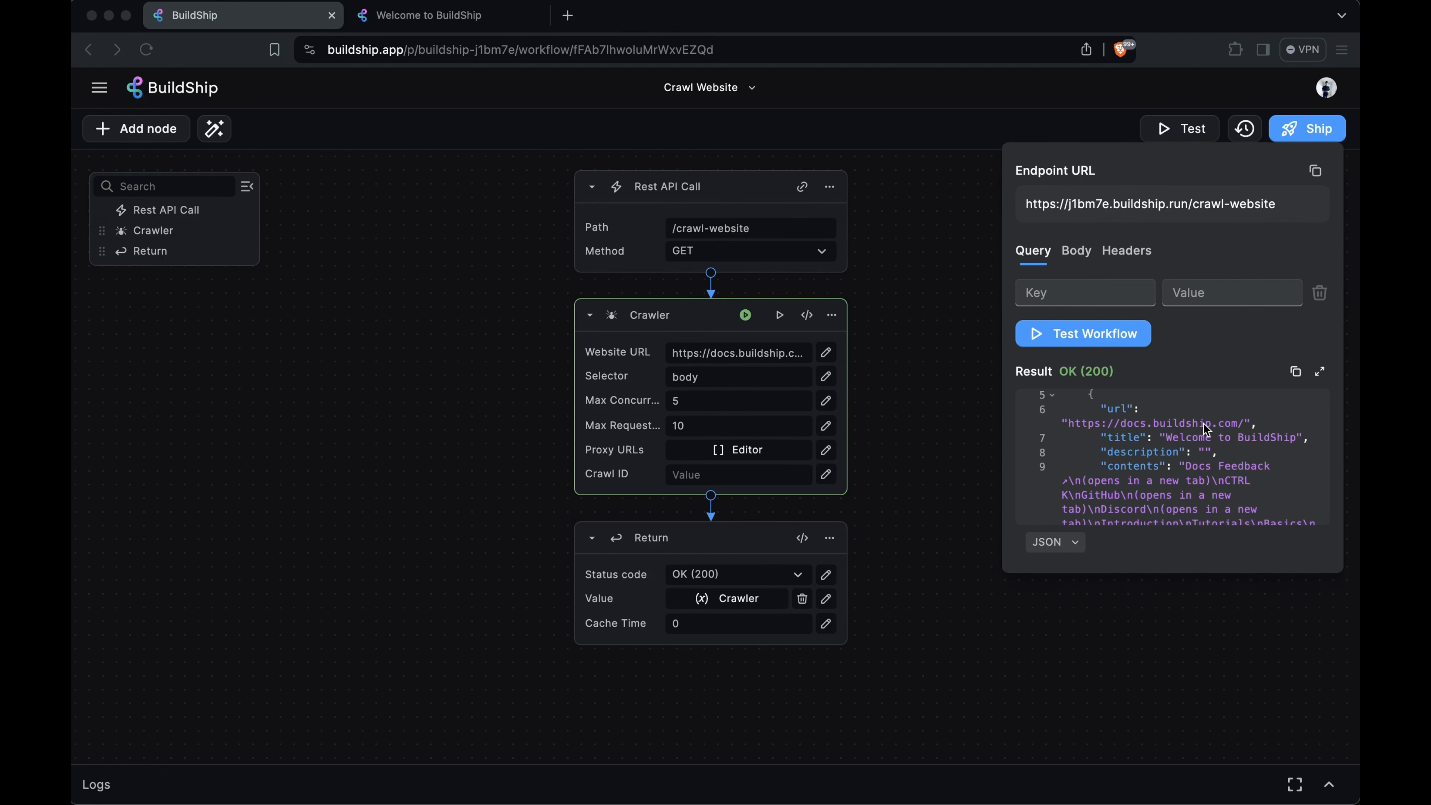
{"action": "scroll", "coordinate": [1205, 429], "scroll_direction": "down", "scroll_amount": 1}
{"action": "scroll", "coordinate": [1203, 422], "scroll_direction": "up", "scroll_amount": 3}
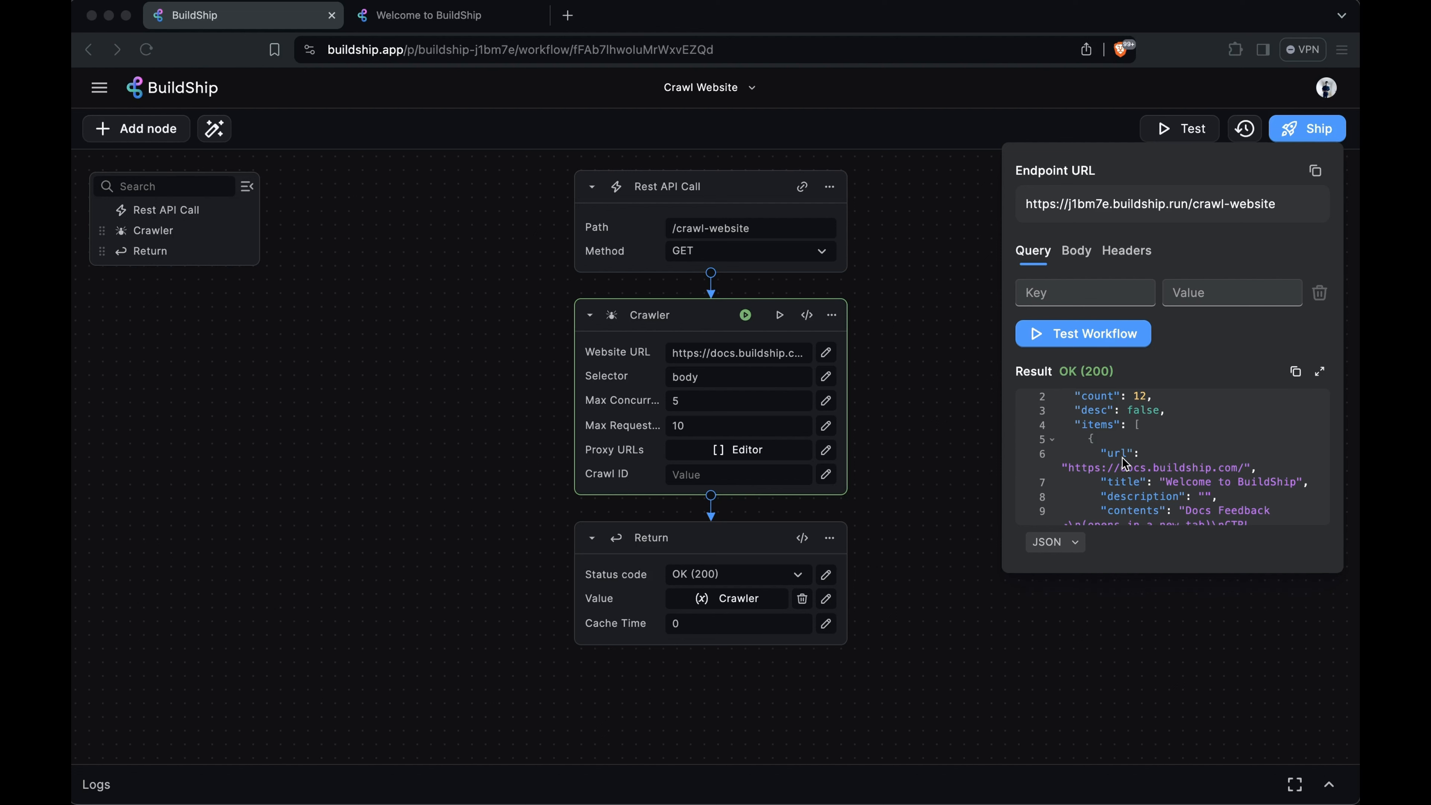
{"action": "scroll", "coordinate": [1122, 458], "scroll_direction": "down", "scroll_amount": 2}
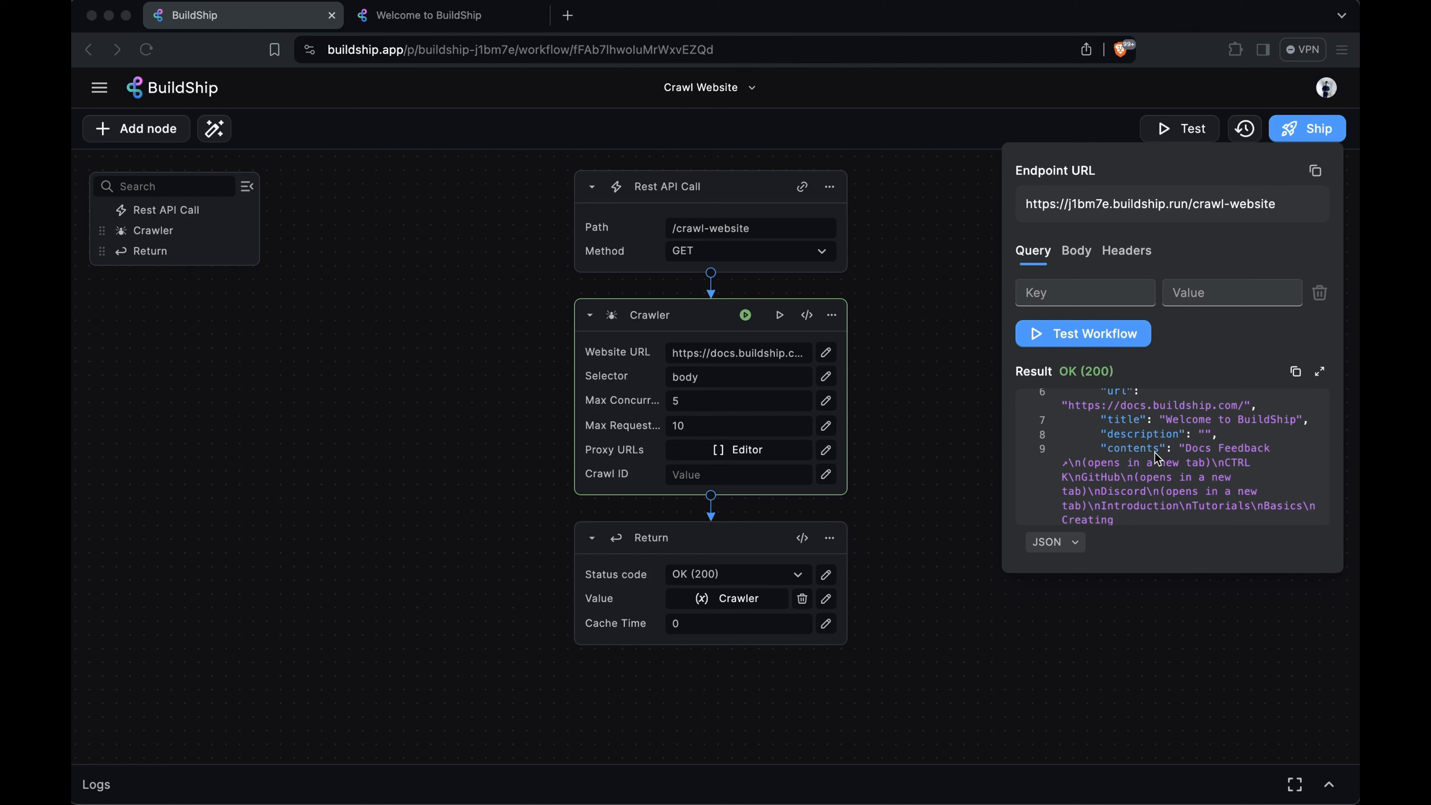
{"action": "left_click", "coordinate": [969, 423]}
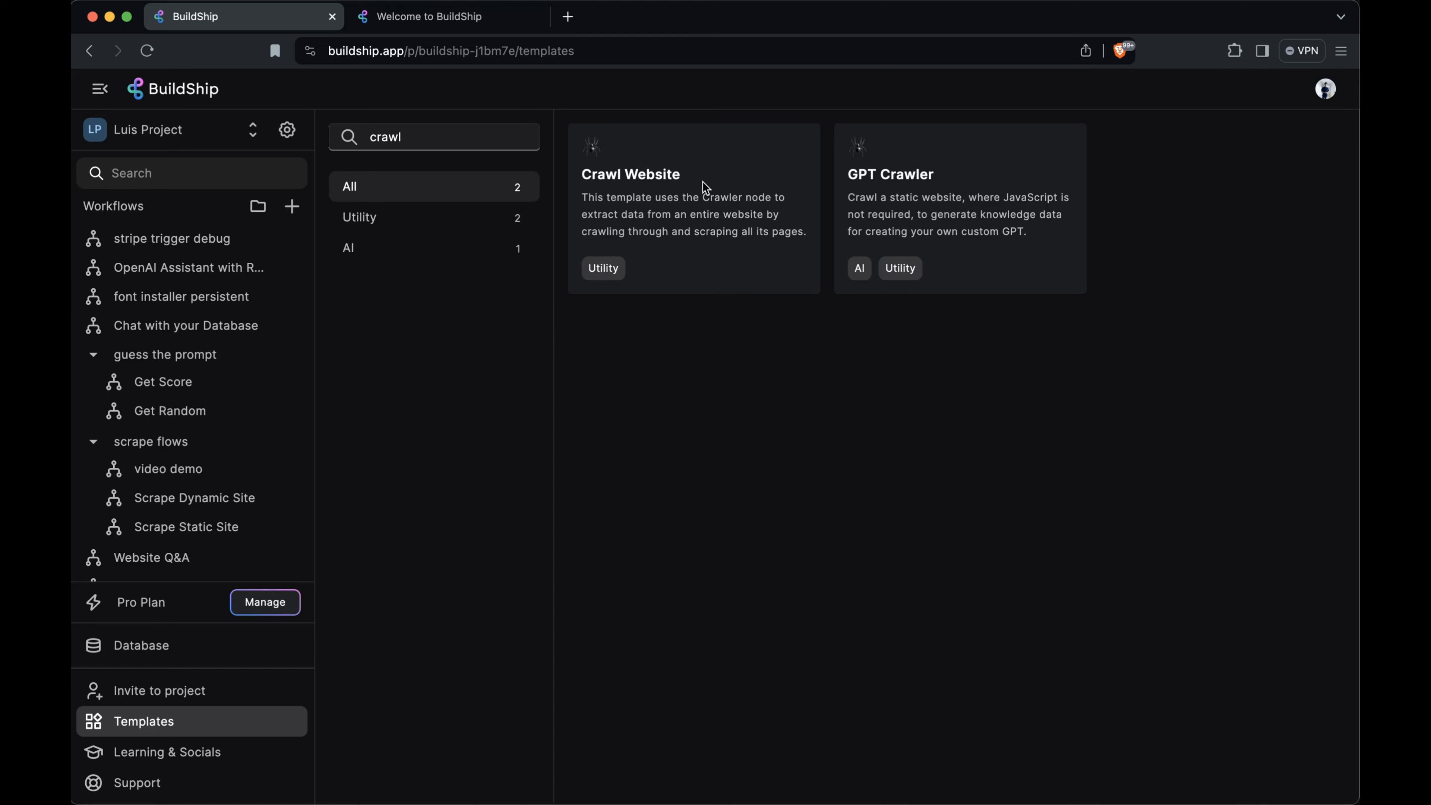
Step: Create a workflow from the Crawl Website template and set the Crawler's Website URL to the copied docs.buildship.com address
{"action": "left_click", "coordinate": [732, 189]}
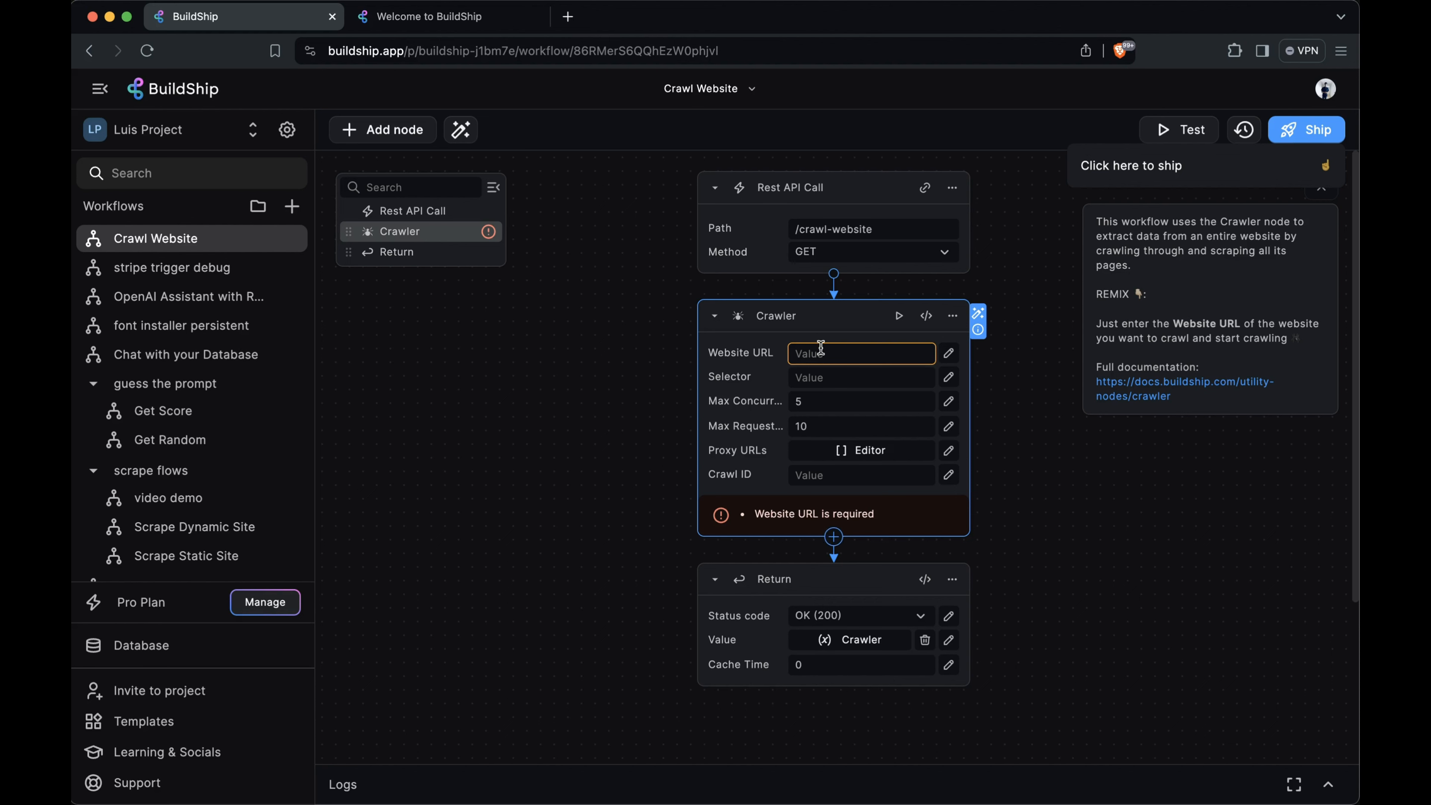
{"action": "left_click", "coordinate": [433, 19]}
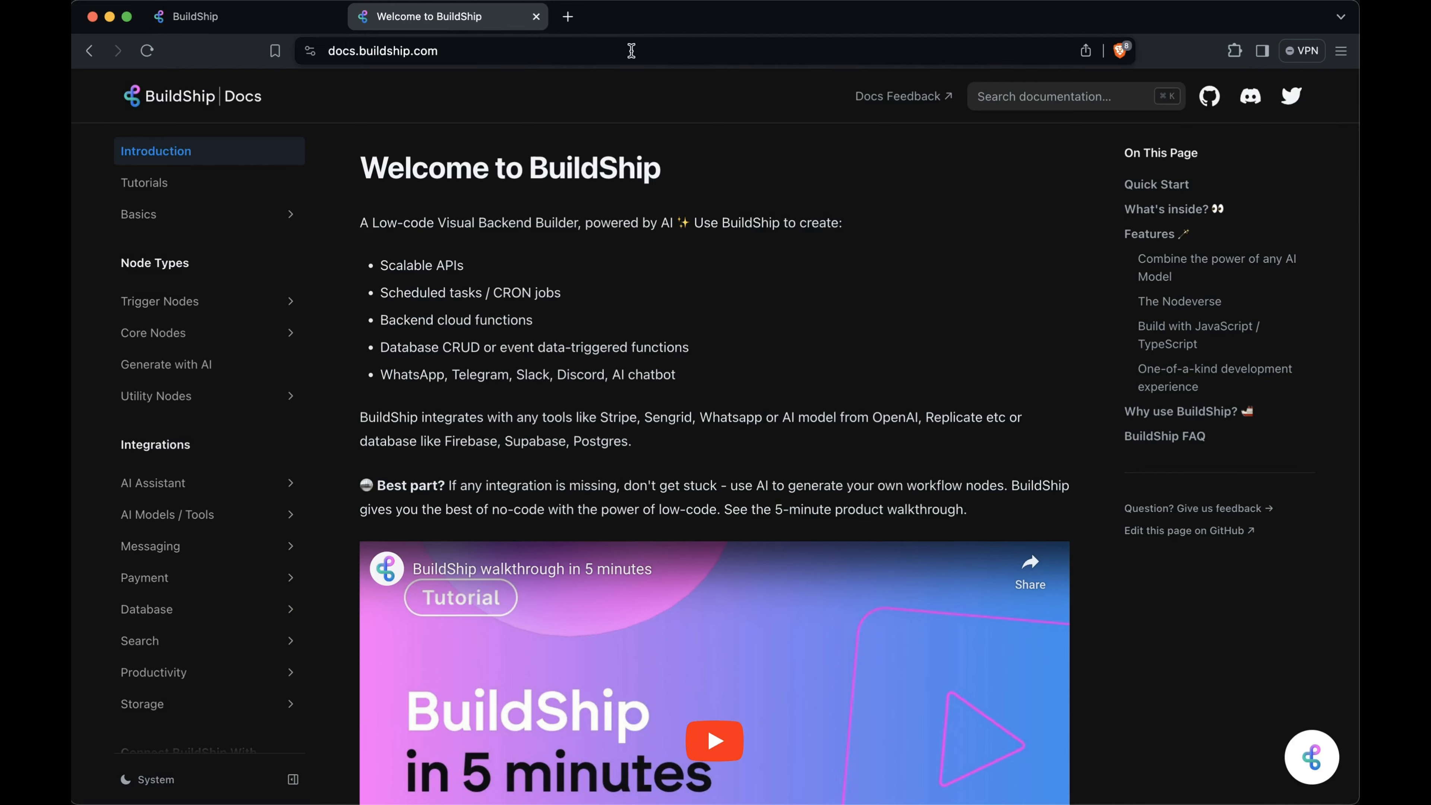
{"action": "left_click", "coordinate": [631, 50]}
{"action": "key", "text": "super+c"}
{"action": "key", "text": "ctrl+shift+Tab"}
{"action": "left_click", "coordinate": [839, 353]}
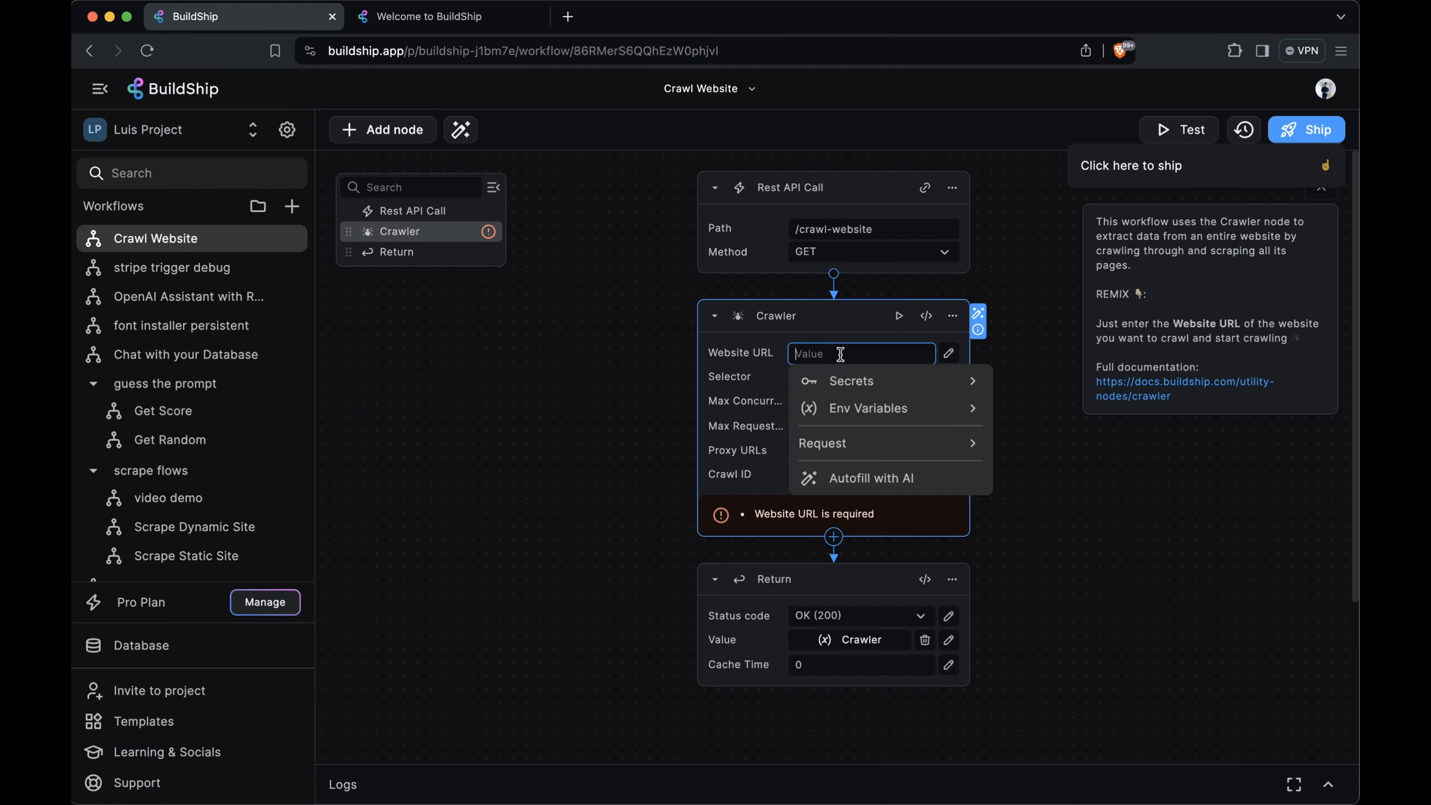
{"action": "key", "text": "super+v"}
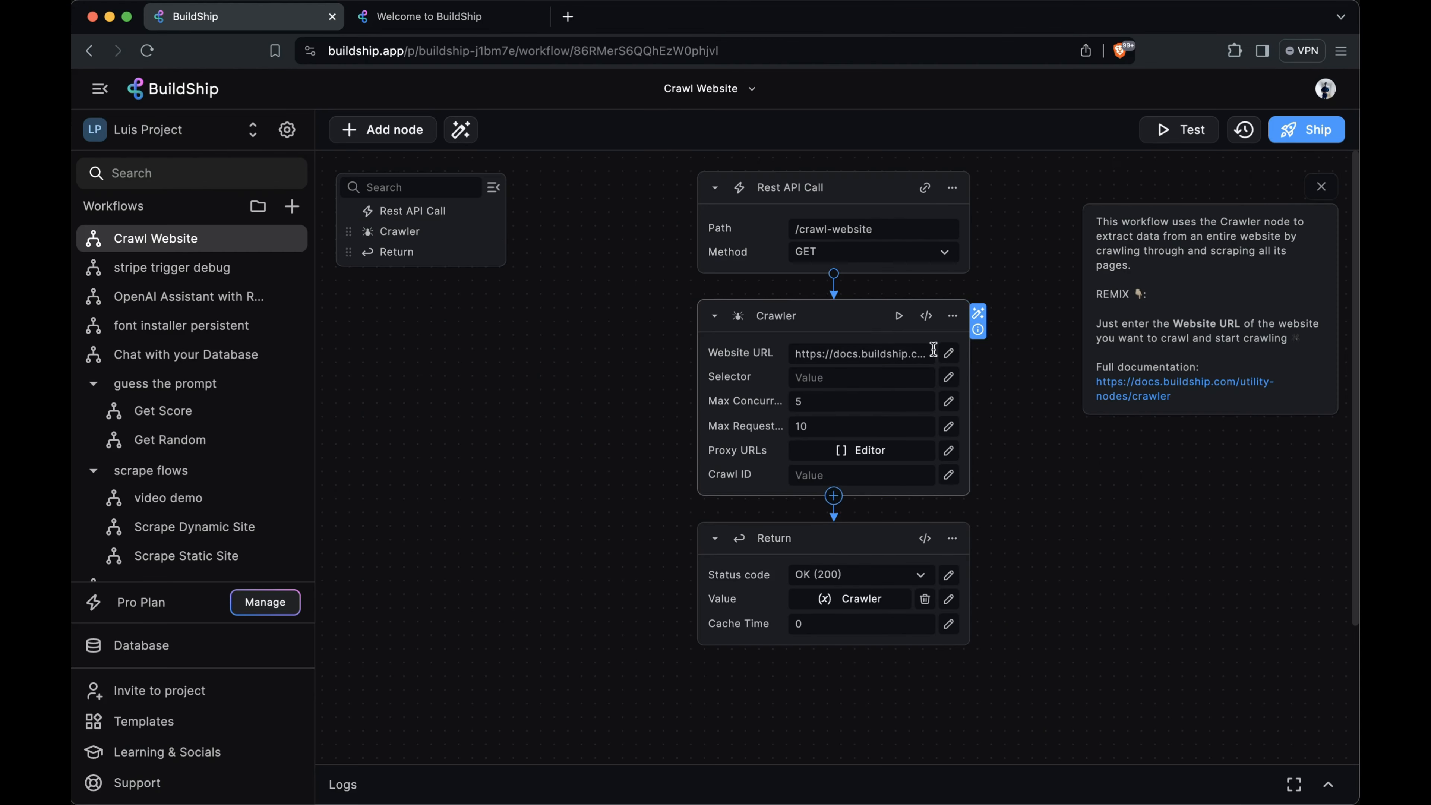
Step: Set the Crawler's Selector to body and review its concurrency, request limit, proxy and Crawl ID settings
{"action": "left_click", "coordinate": [843, 378]}
{"action": "type", "text": "body"}
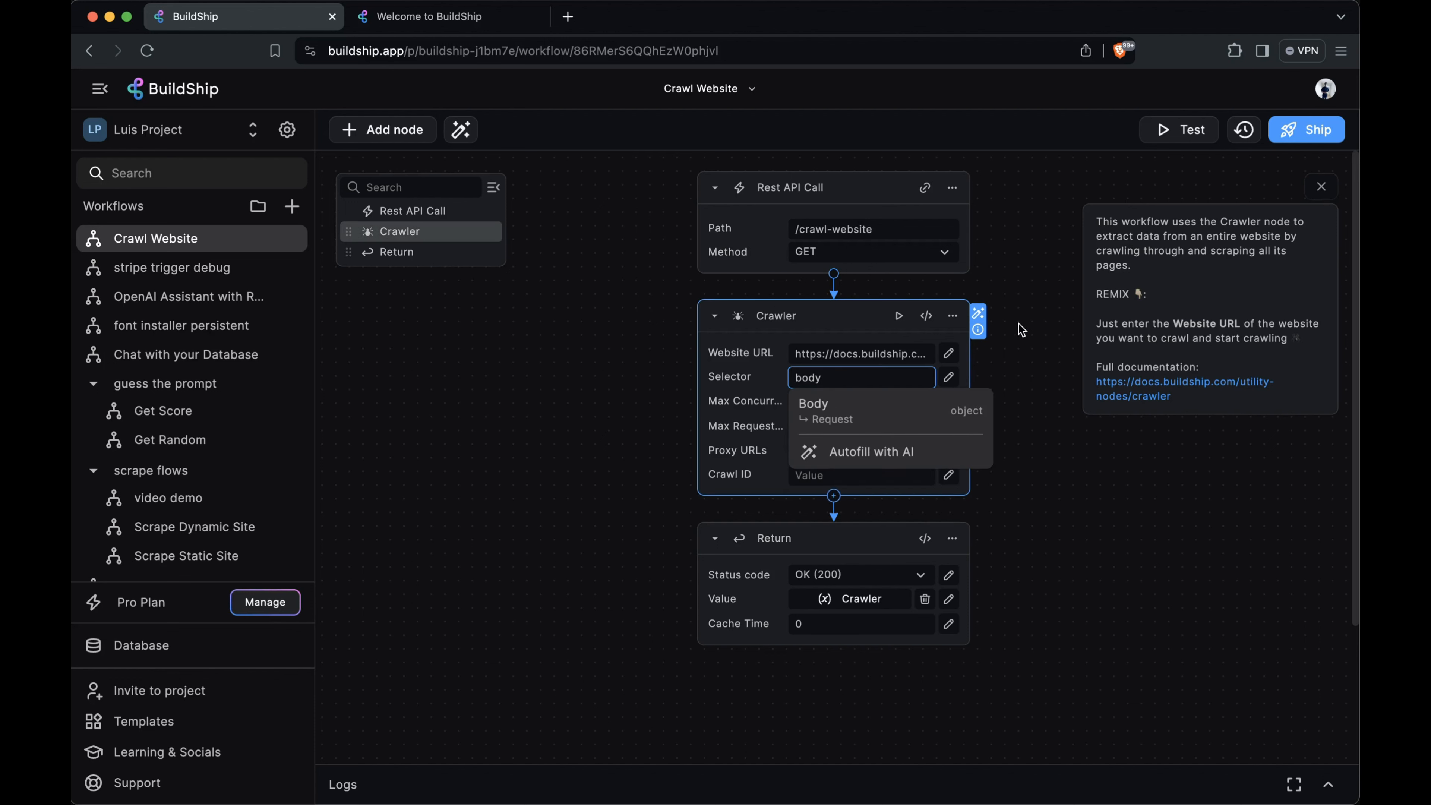
{"action": "scroll", "coordinate": [1031, 386], "scroll_direction": "down", "scroll_amount": 1}
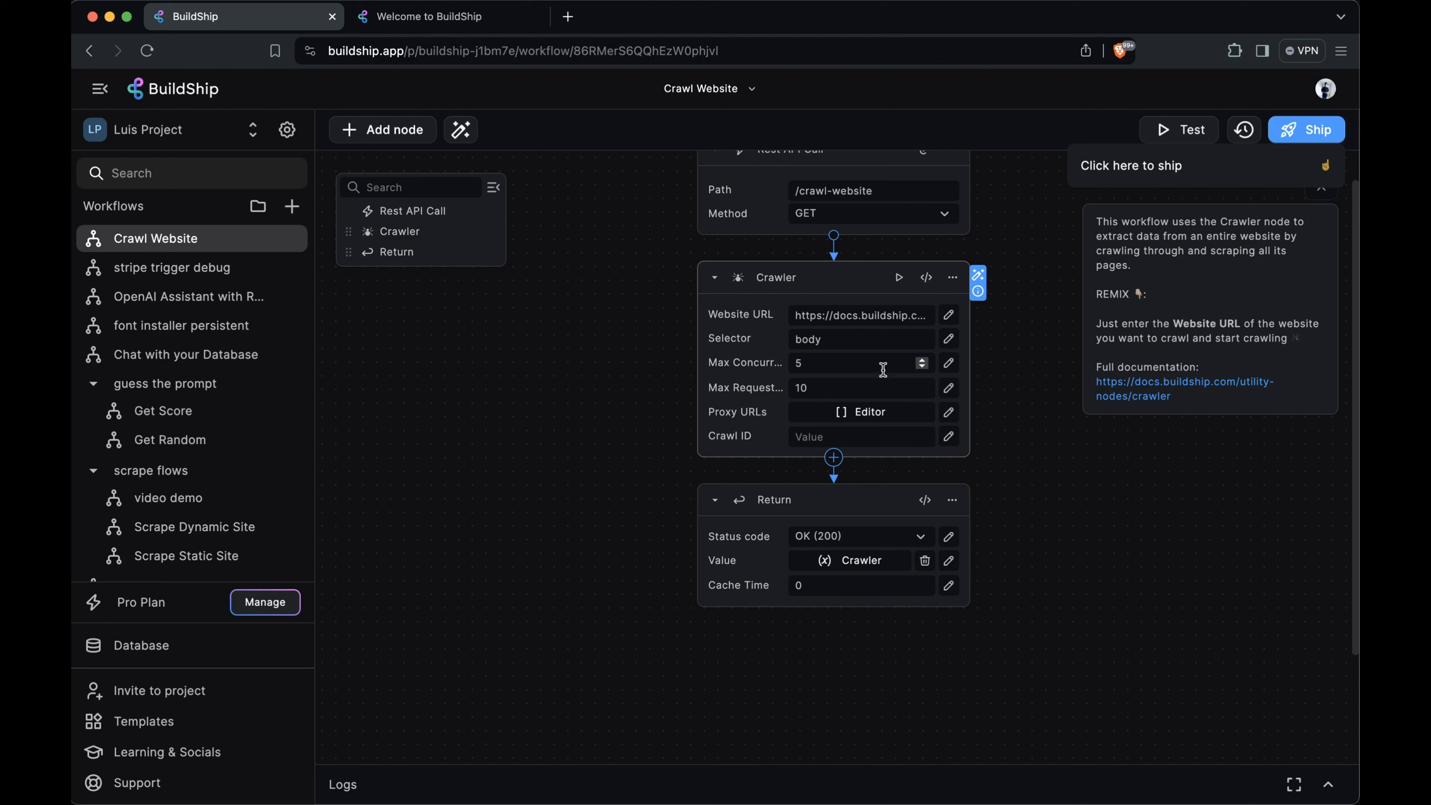
{"action": "scroll", "coordinate": [867, 369], "scroll_direction": "down", "scroll_amount": 1}
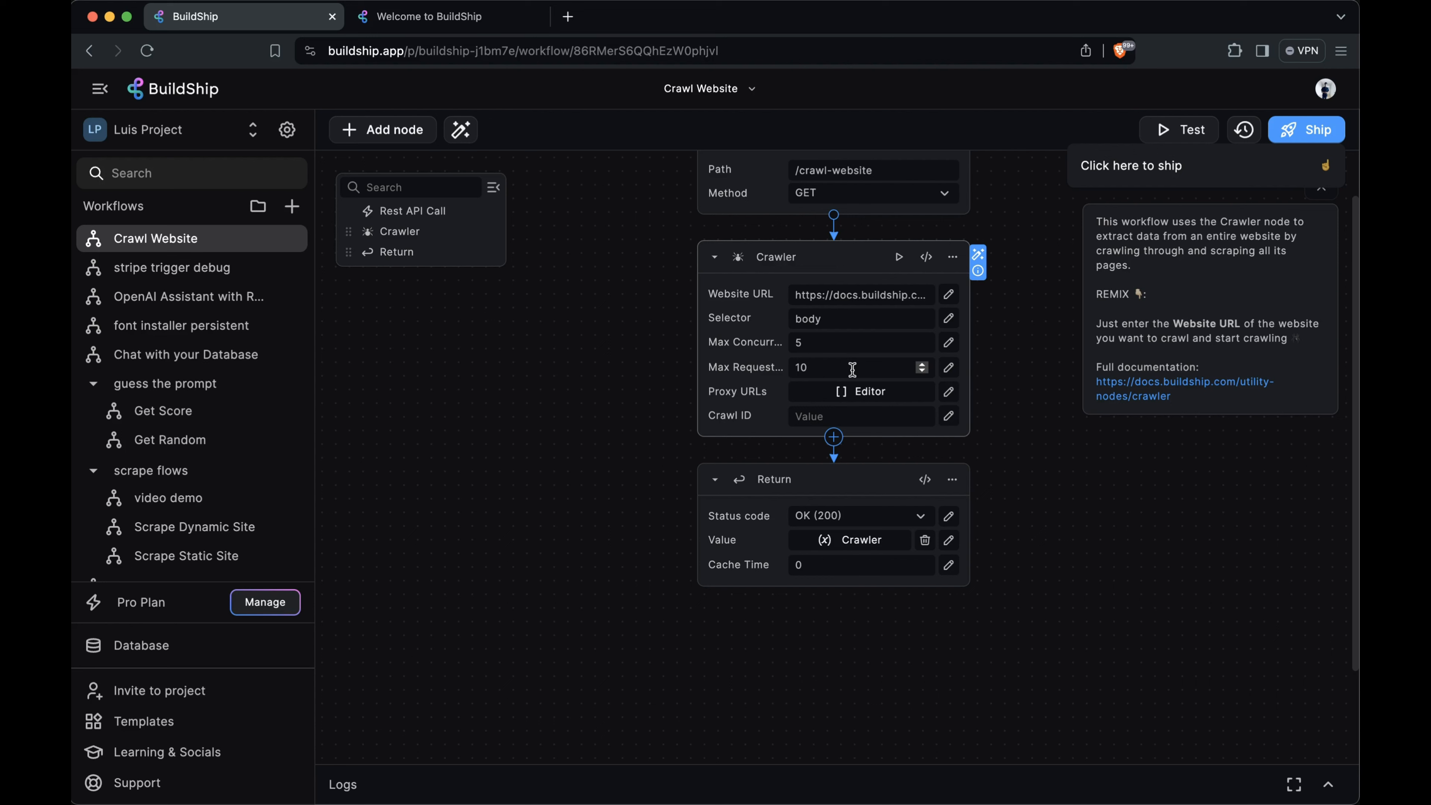
{"action": "scroll", "coordinate": [890, 372], "scroll_direction": "down", "scroll_amount": 1}
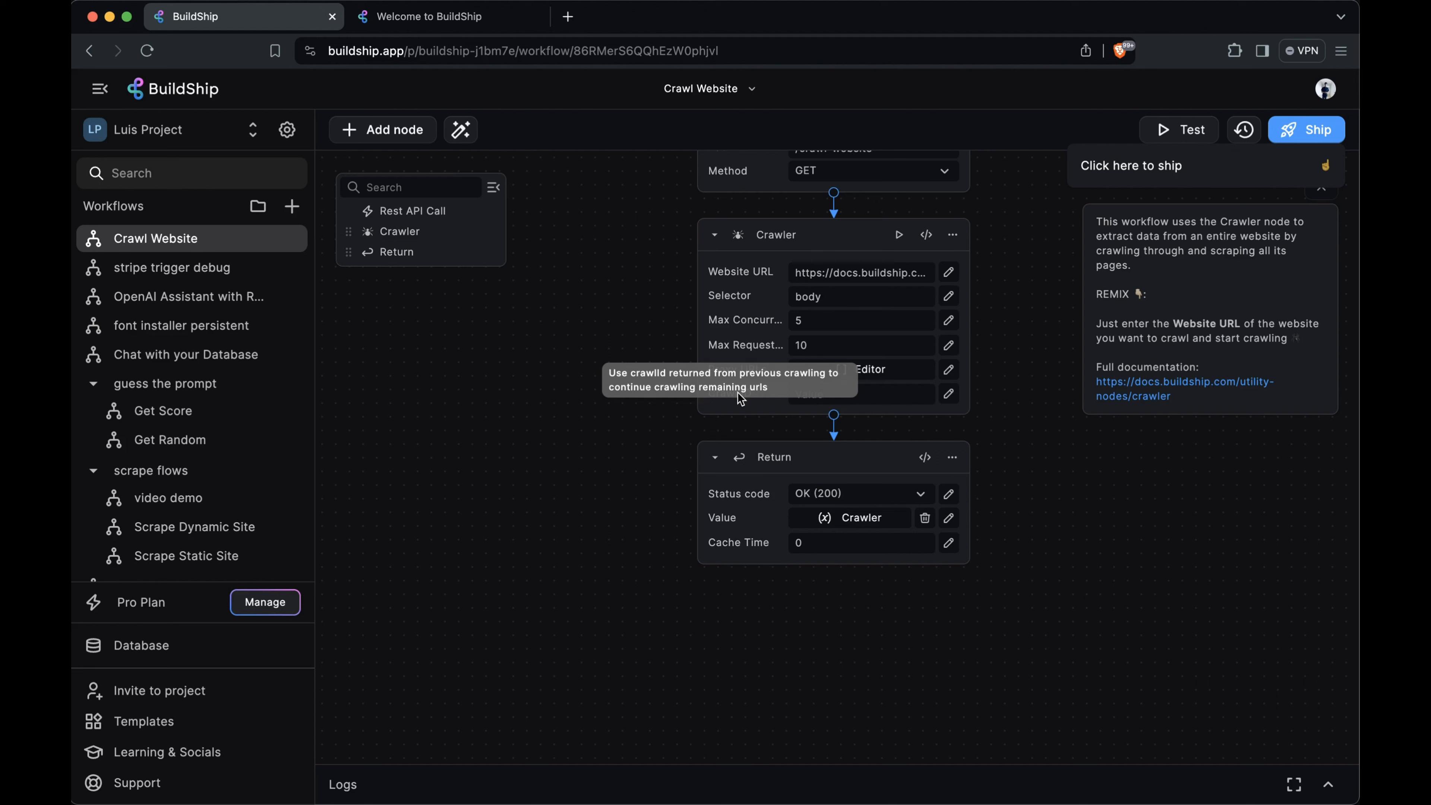
Step: Check that the Return node's Value uses the Crawler output
{"action": "scroll", "coordinate": [860, 440], "scroll_direction": "down", "scroll_amount": 3}
{"action": "left_click", "coordinate": [861, 440]}
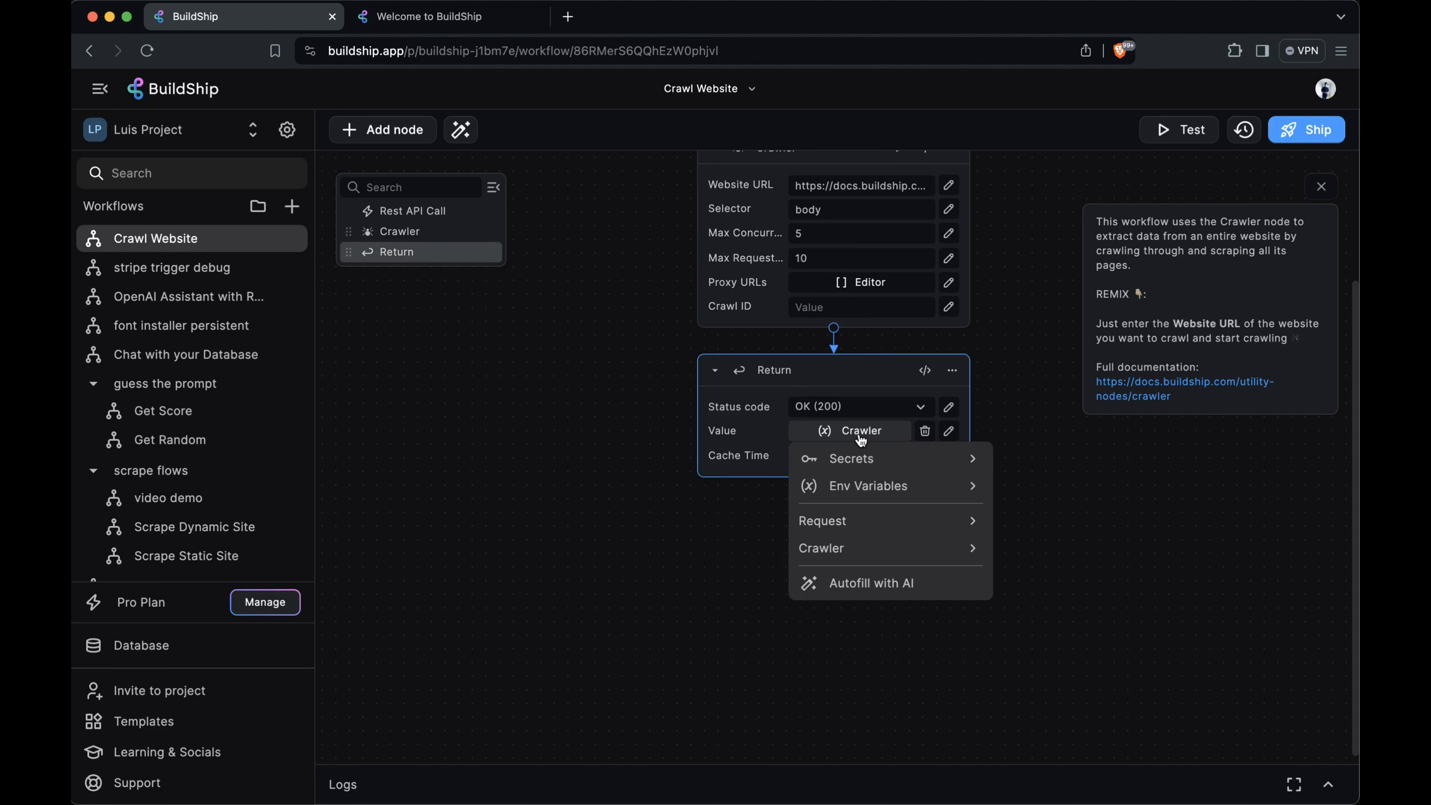
{"action": "left_click", "coordinate": [834, 549]}
{"action": "left_click", "coordinate": [1138, 523]}
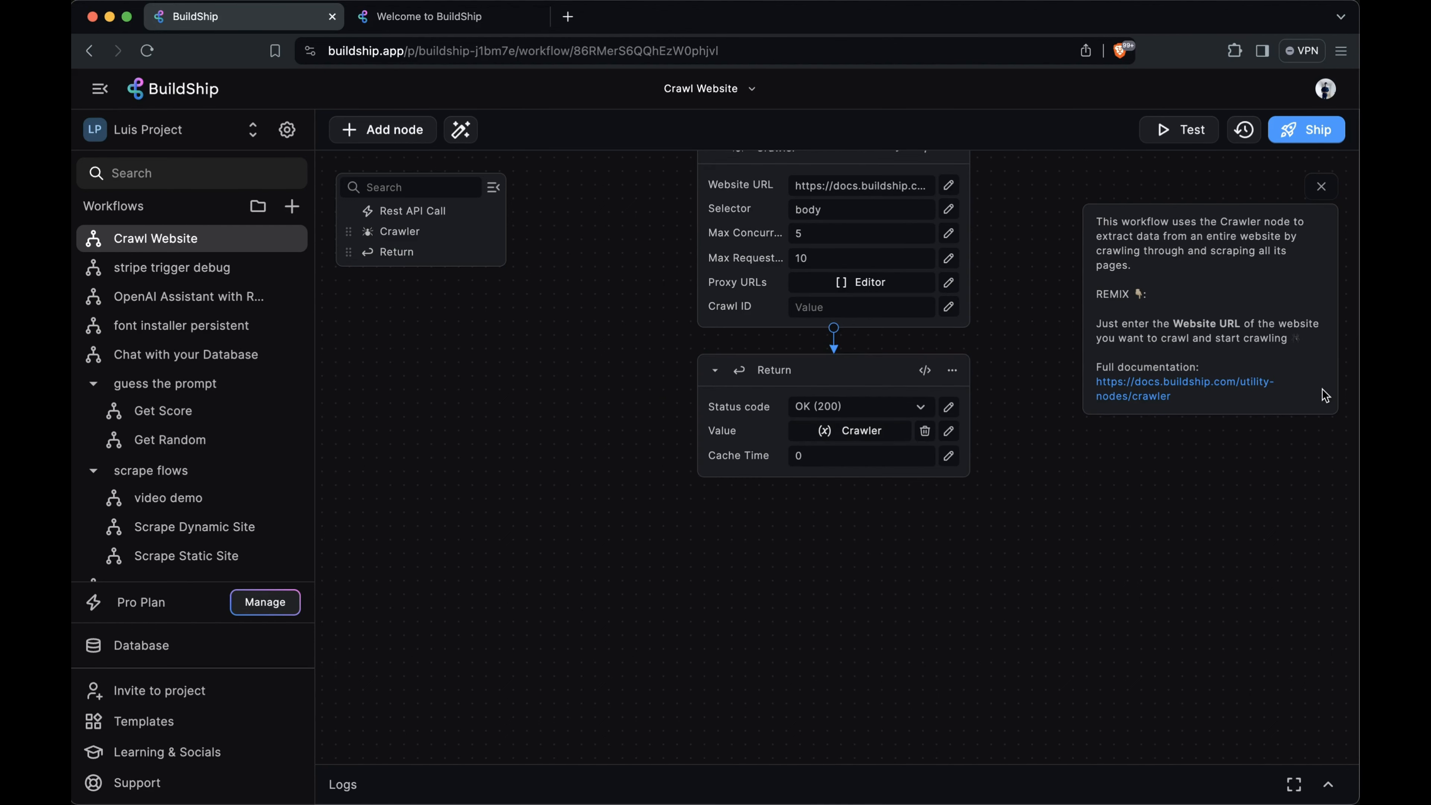
Step: Test the newly configured Crawl Website workflow and expand its result to the large view
{"action": "left_click", "coordinate": [1180, 130]}
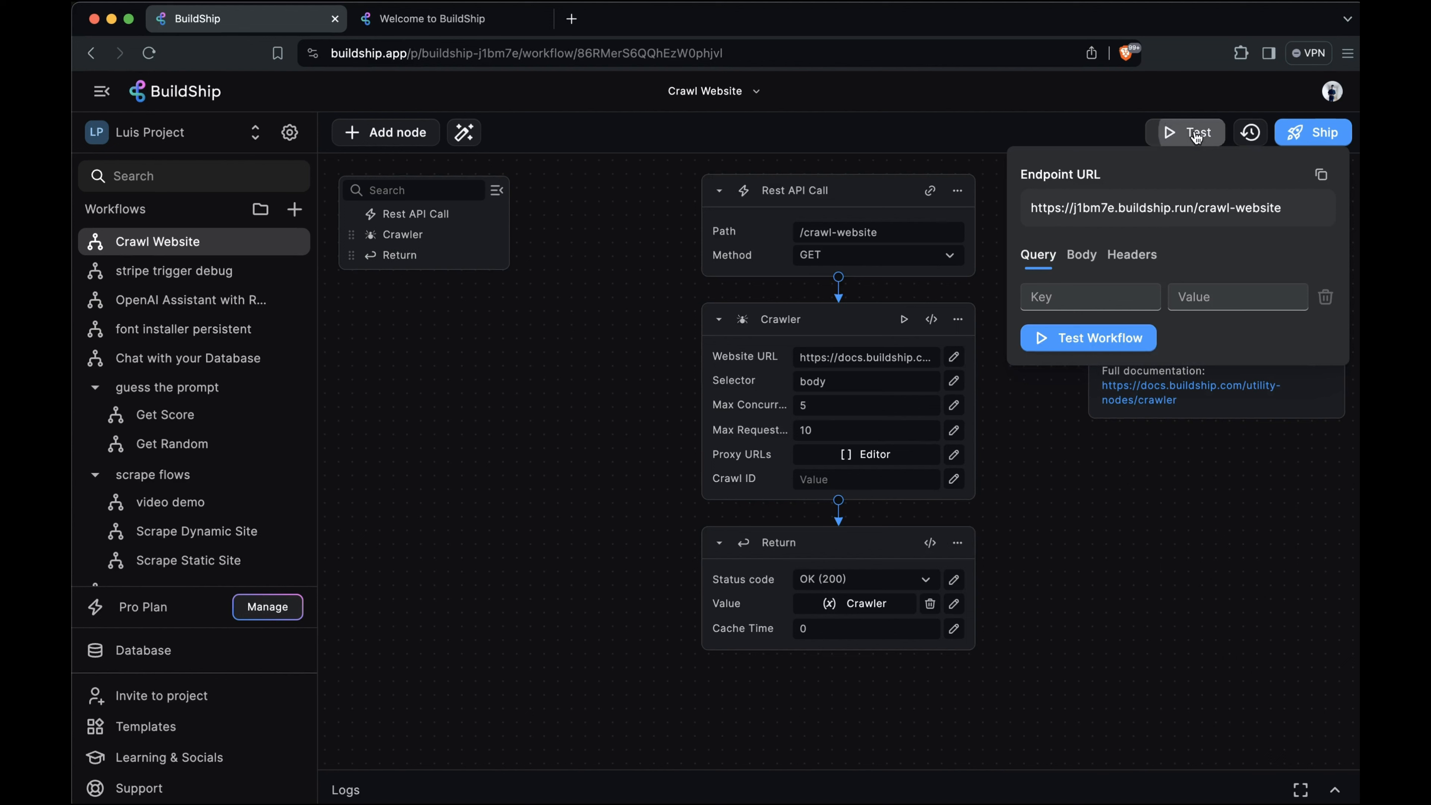
{"action": "left_click", "coordinate": [1102, 348]}
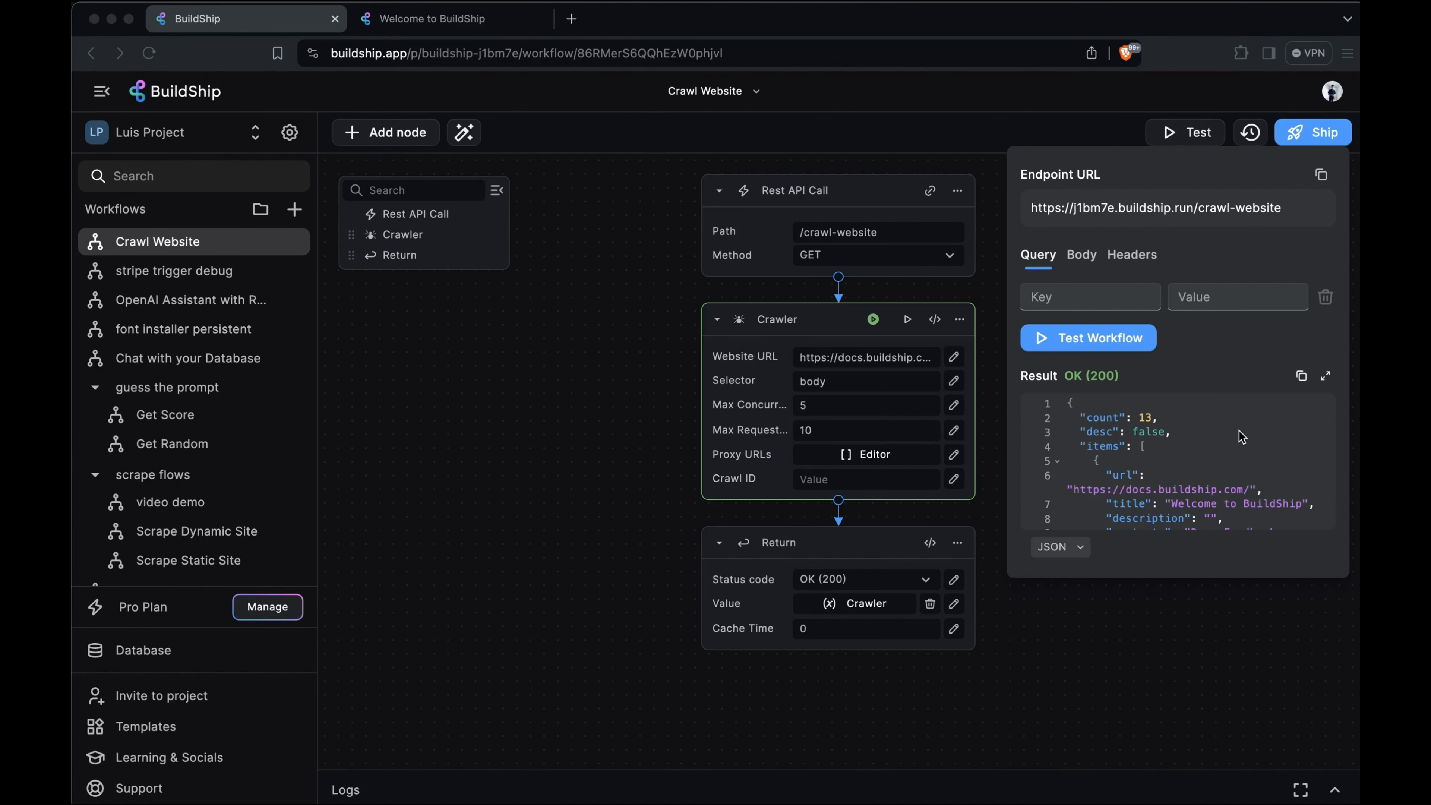
{"action": "left_click", "coordinate": [1325, 375]}
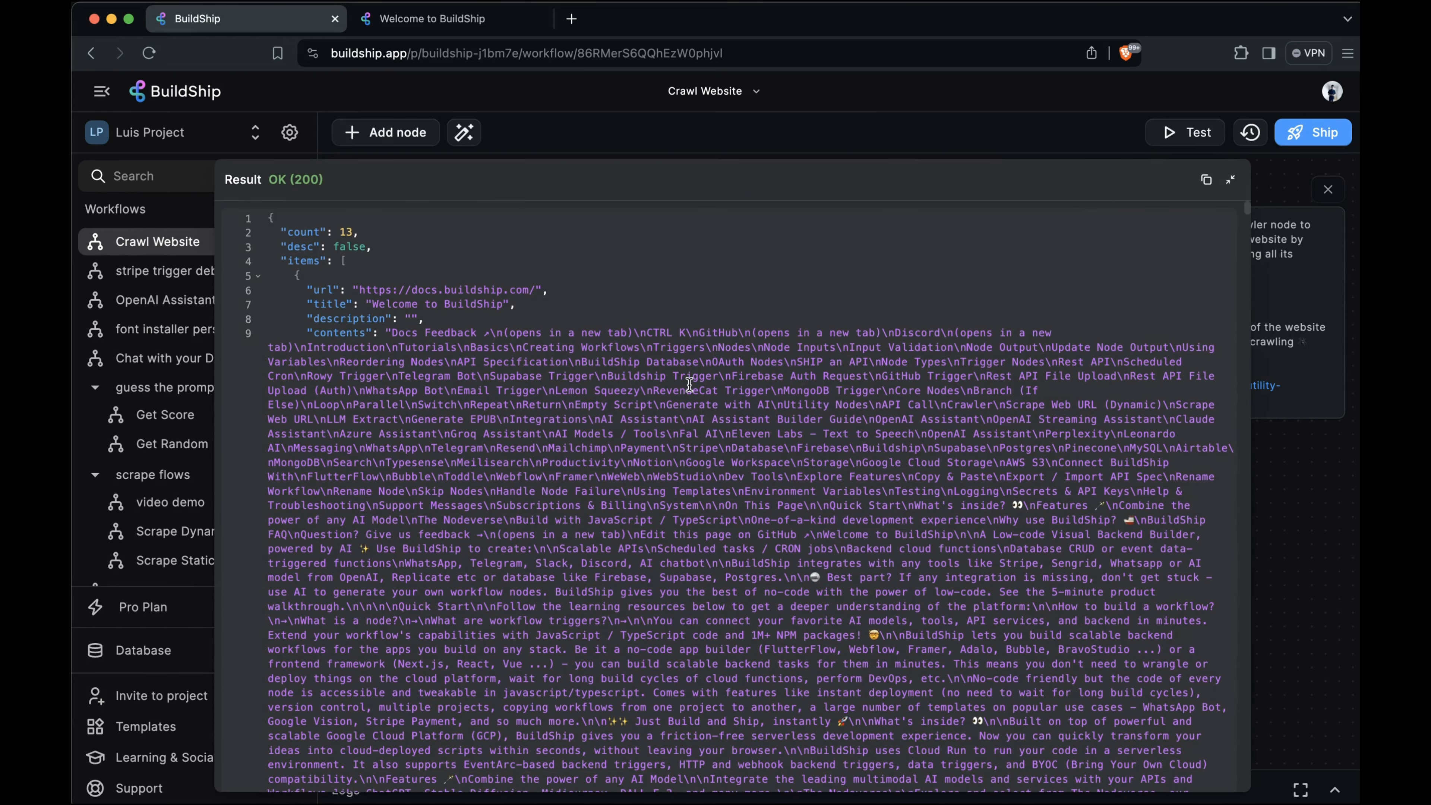
Step: Examine the count, url, description and contents fields of the crawled pages in the expanded JSON result
{"action": "double_click", "coordinate": [309, 232]}
{"action": "left_click", "coordinate": [332, 289]}
{"action": "double_click", "coordinate": [348, 318]}
{"action": "double_click", "coordinate": [342, 333]}
{"action": "scroll", "coordinate": [642, 559], "scroll_direction": "down", "scroll_amount": 20}
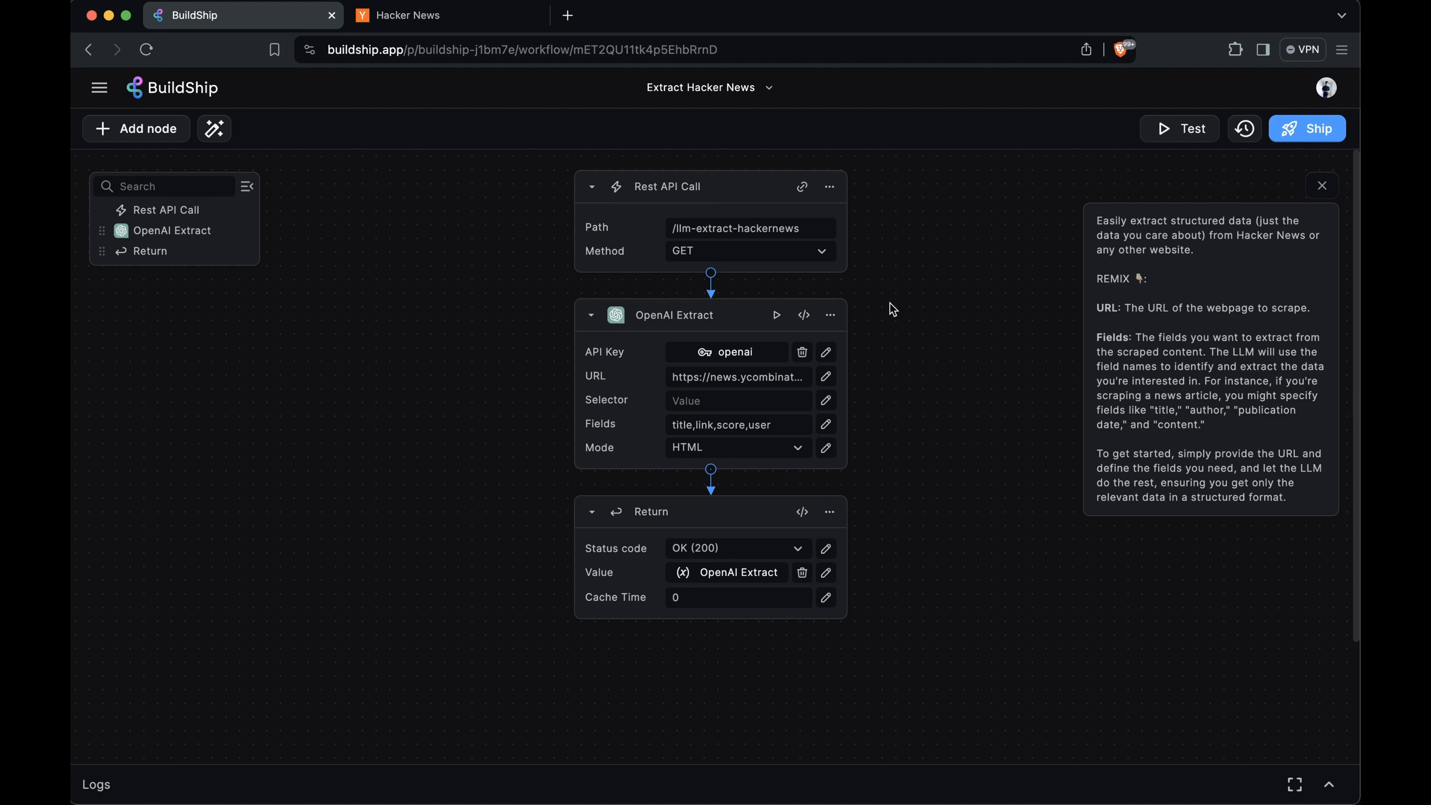
Step: Test the Extract Hacker News workflow and review the title, link, score and user fields in the JSON result
{"action": "scroll", "coordinate": [929, 256], "scroll_direction": "down", "scroll_amount": 1}
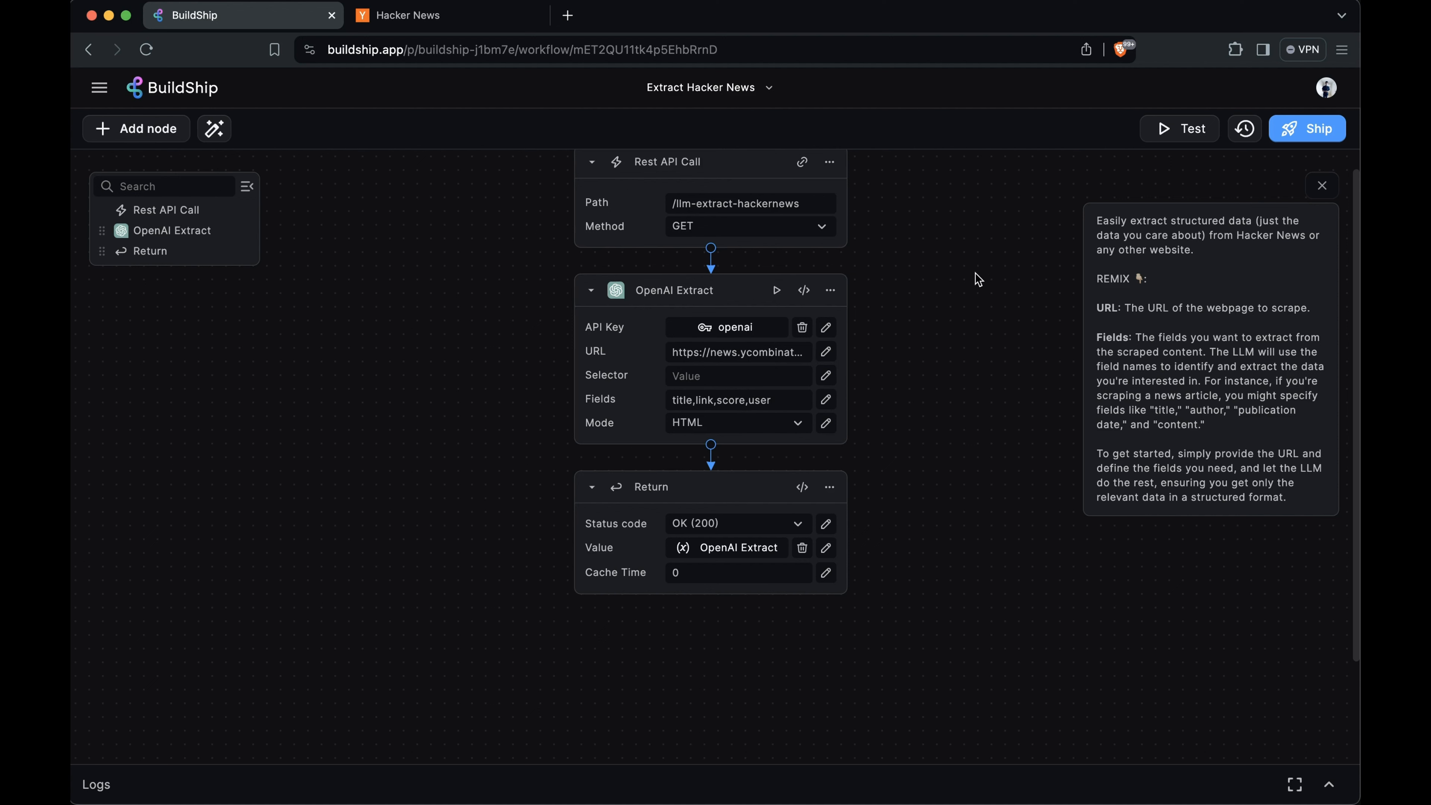
{"action": "left_click", "coordinate": [1162, 136]}
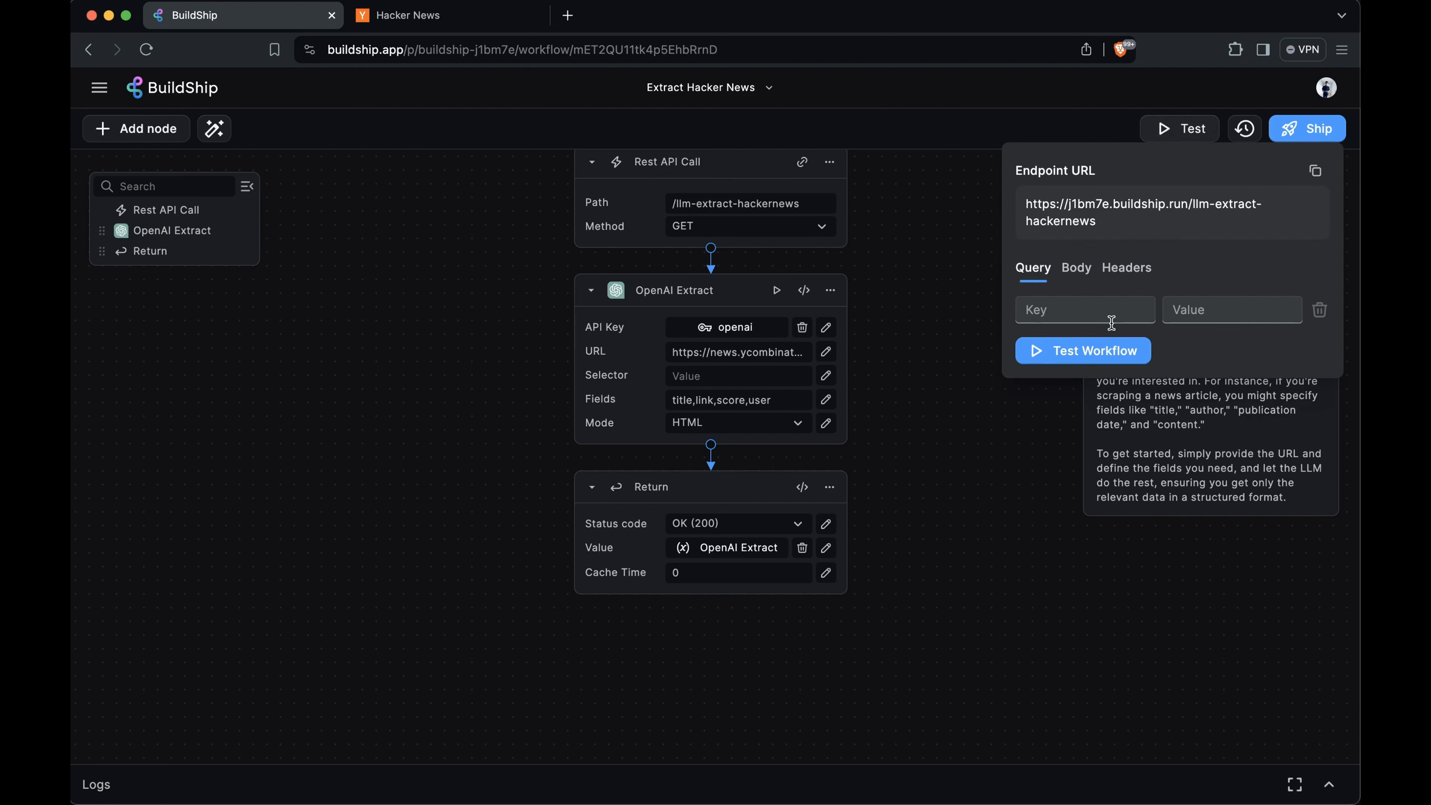
{"action": "left_click", "coordinate": [1105, 345]}
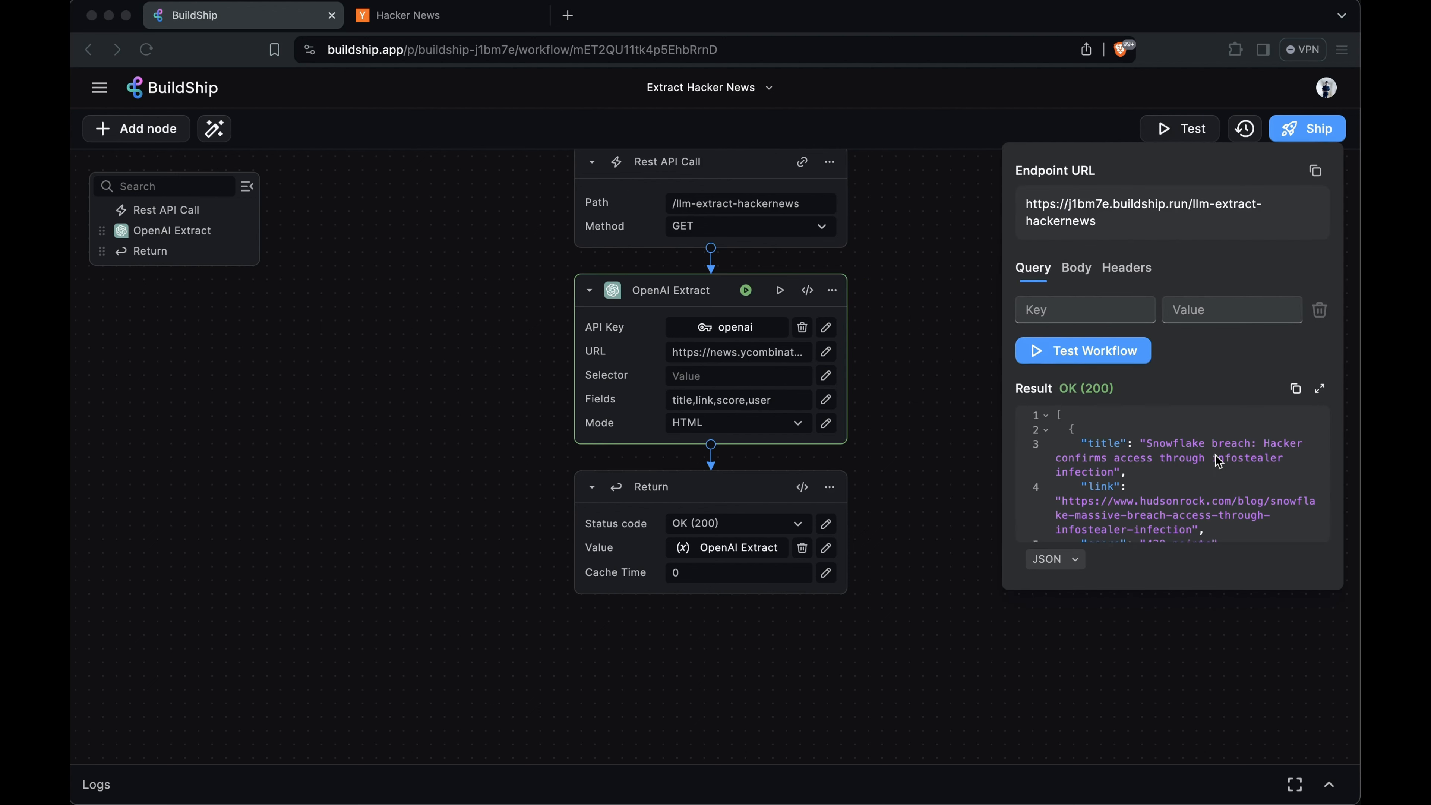
{"action": "scroll", "coordinate": [1239, 445], "scroll_direction": "down", "scroll_amount": 5}
{"action": "scroll", "coordinate": [1215, 454], "scroll_direction": "down", "scroll_amount": 2}
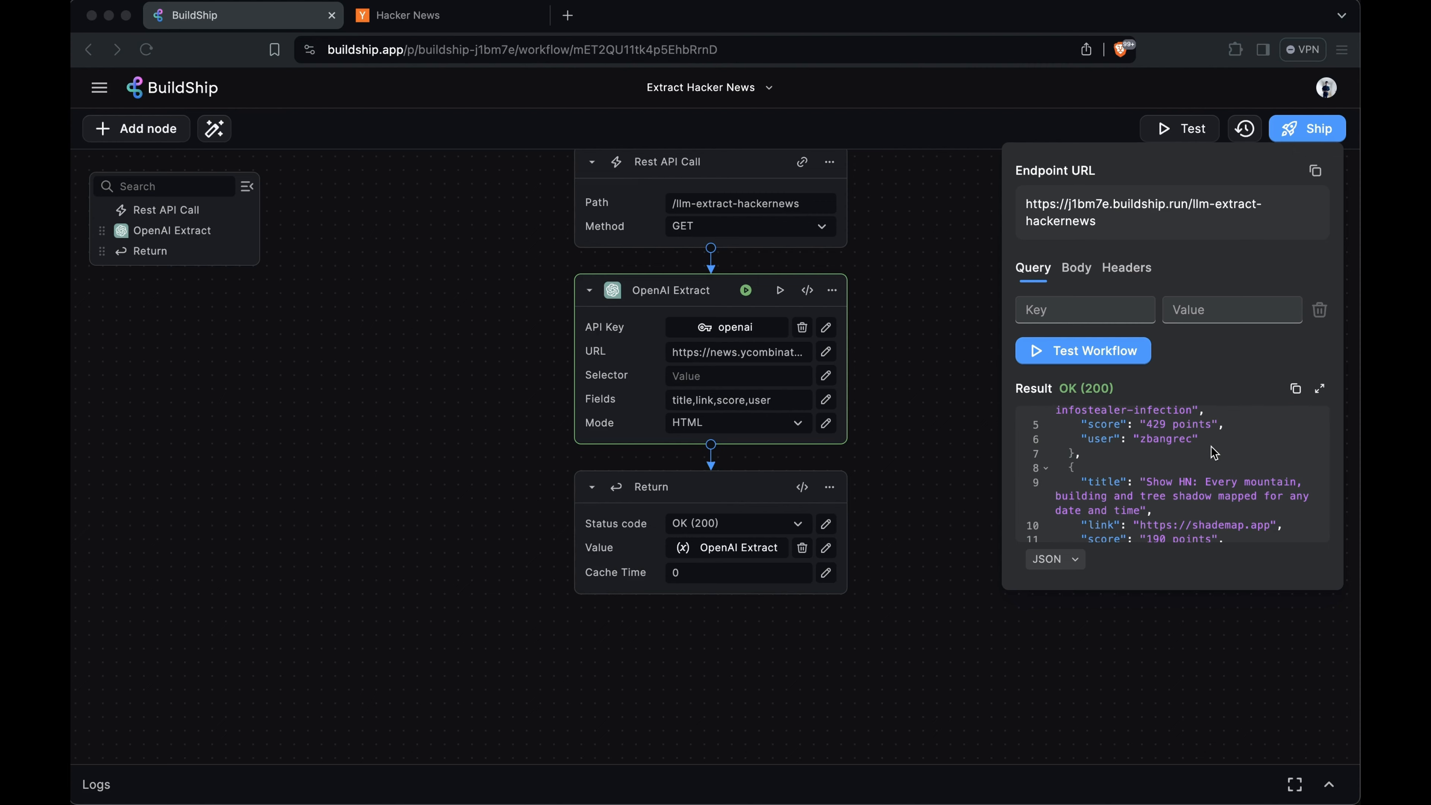
{"action": "scroll", "coordinate": [1213, 452], "scroll_direction": "down", "scroll_amount": 4}
{"action": "scroll", "coordinate": [1213, 452], "scroll_direction": "up", "scroll_amount": 10}
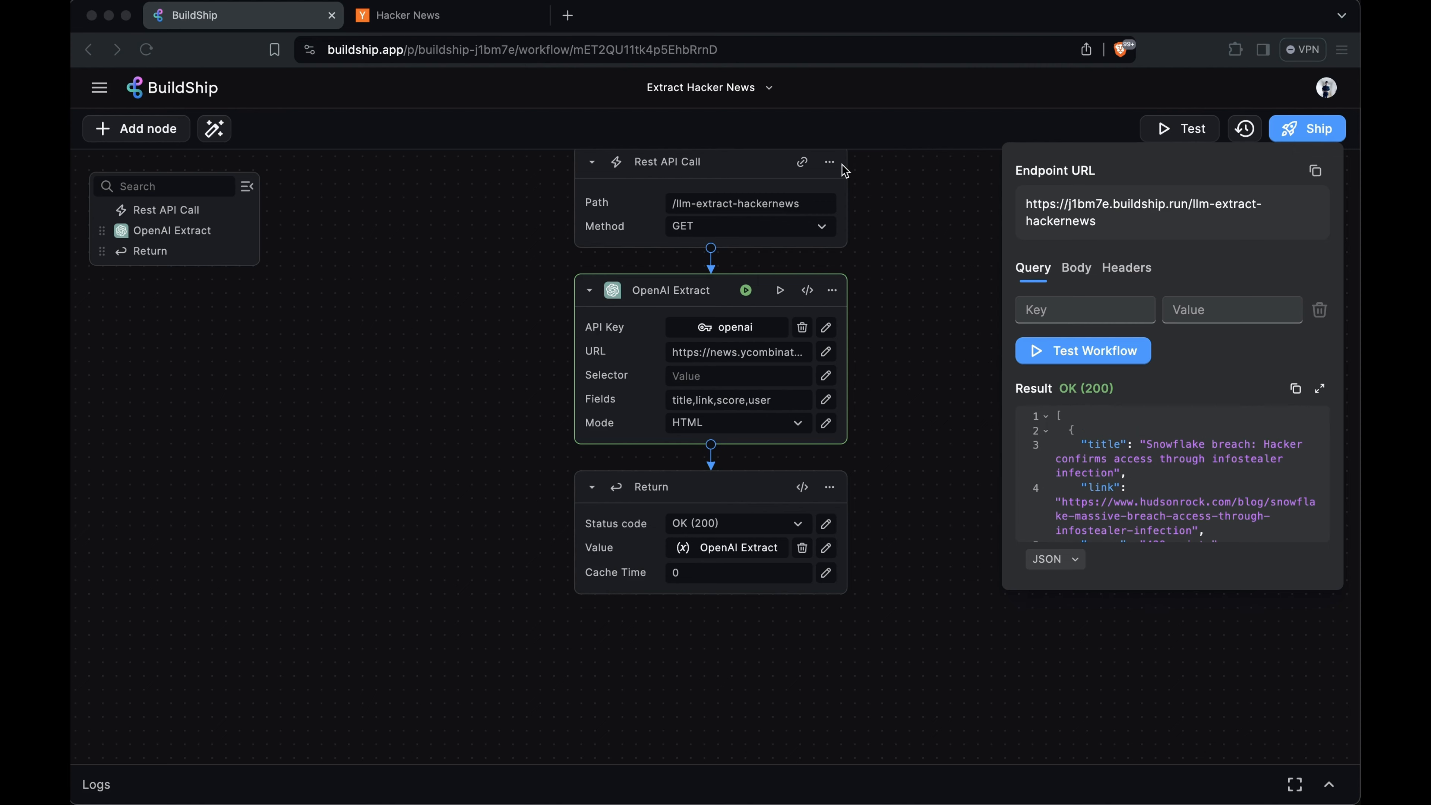
Step: Compare the extracted Hacker News stories in the result with the live front page, and dismiss the test results
{"action": "left_click", "coordinate": [417, 17]}
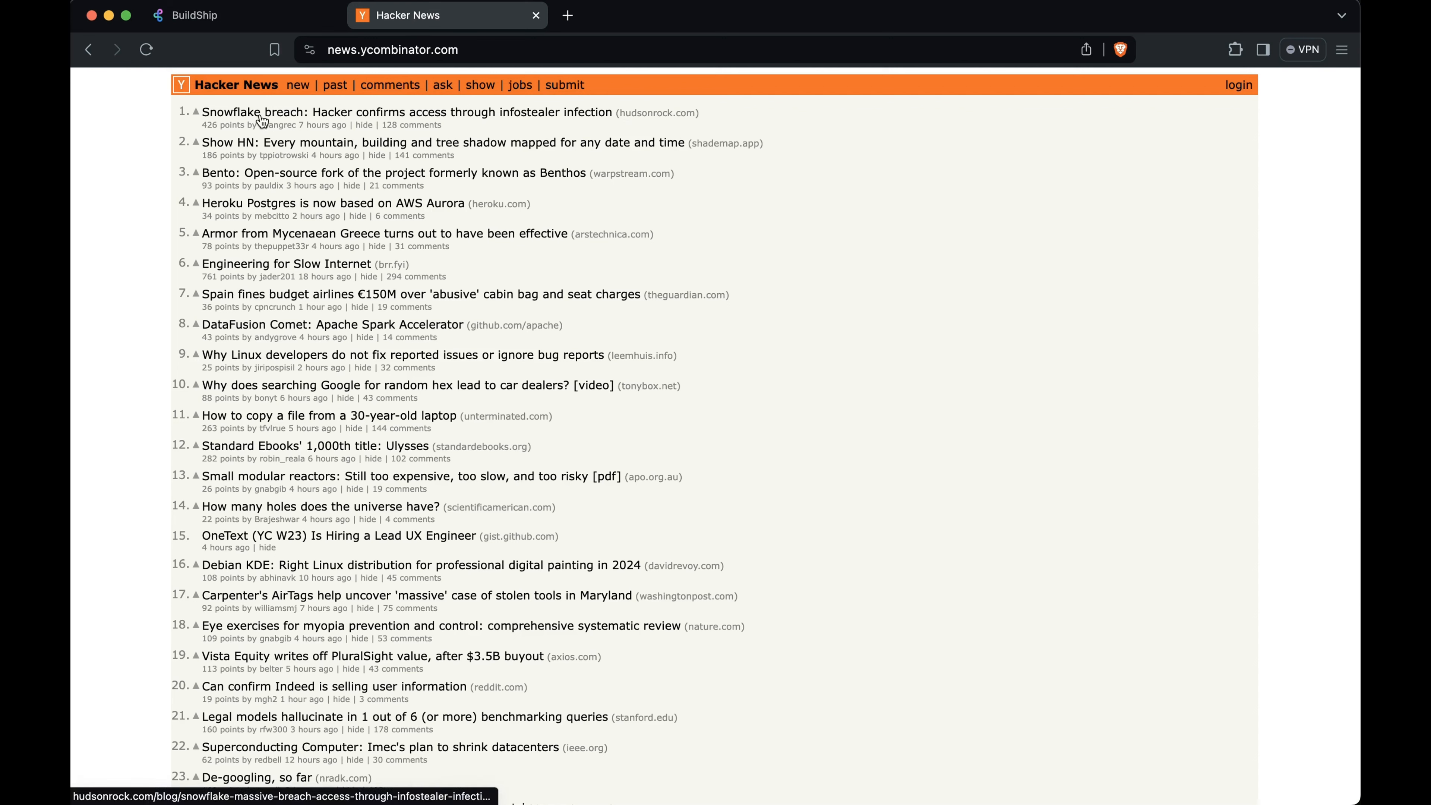
{"action": "left_click", "coordinate": [265, 23]}
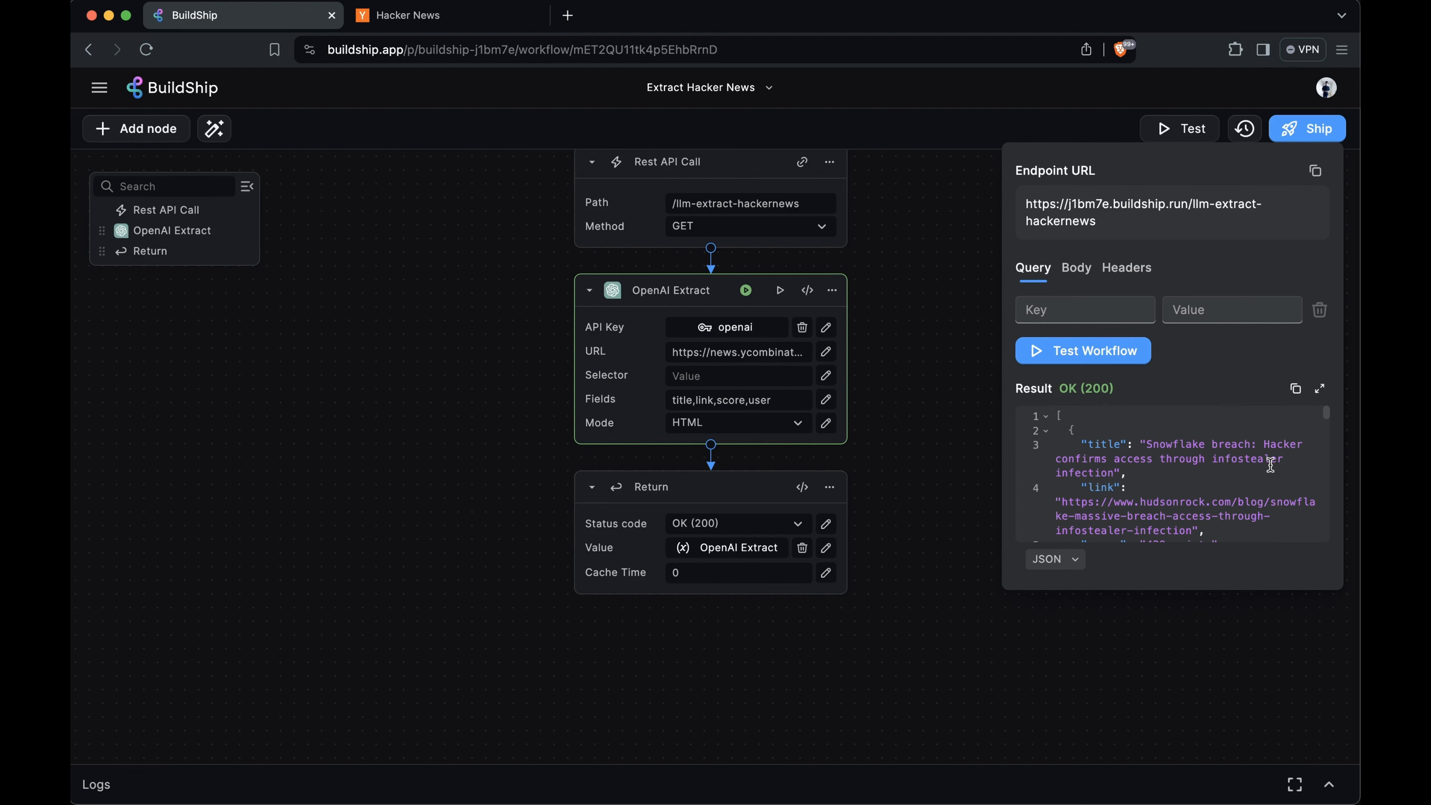
{"action": "left_click", "coordinate": [945, 417]}
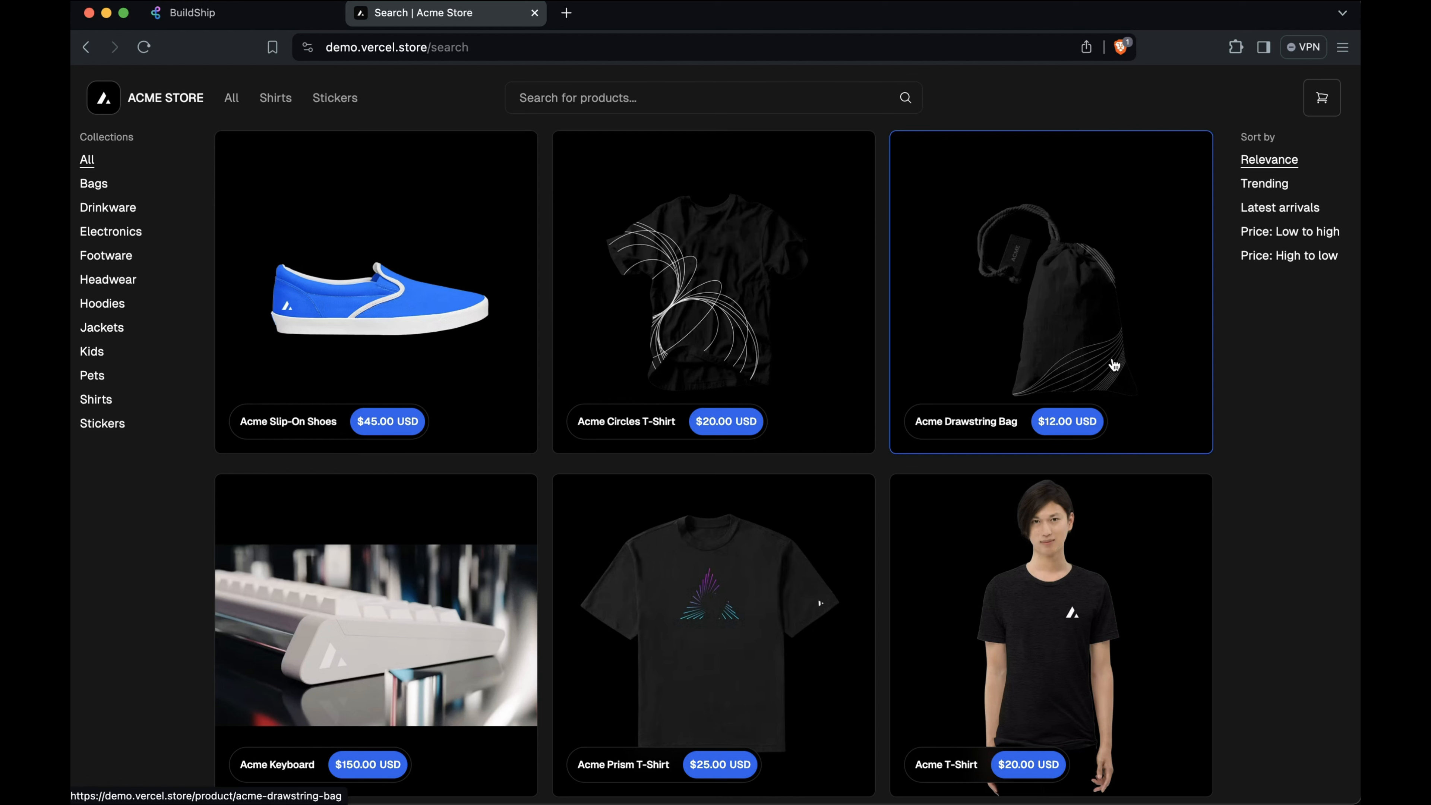
Step: Review the product listing on the Acme Store search page, and create a workflow from the Anthropic LLM Extract template
{"action": "scroll", "coordinate": [1114, 363], "scroll_direction": "down", "scroll_amount": 2}
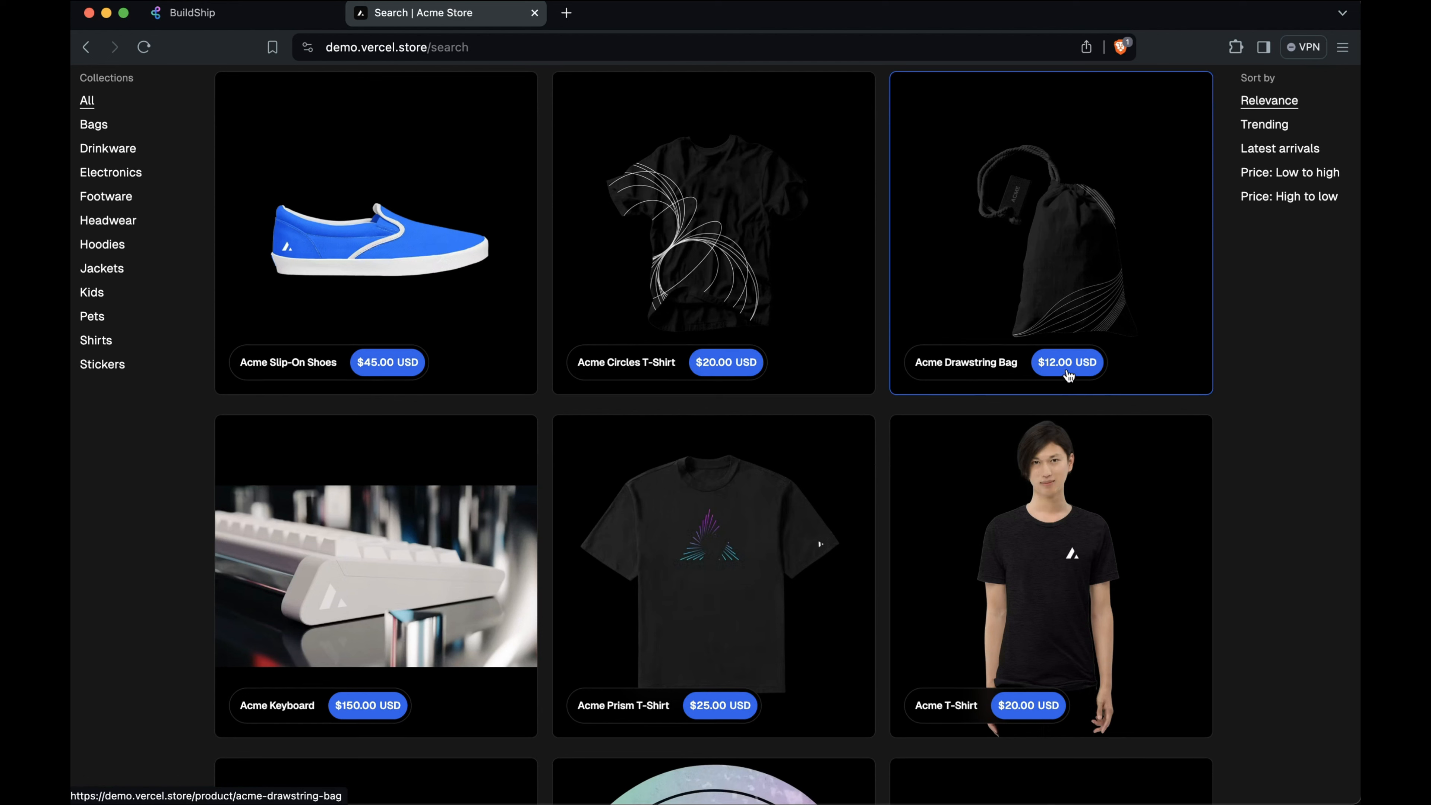
{"action": "key", "text": "ctrl+shift+Tab"}
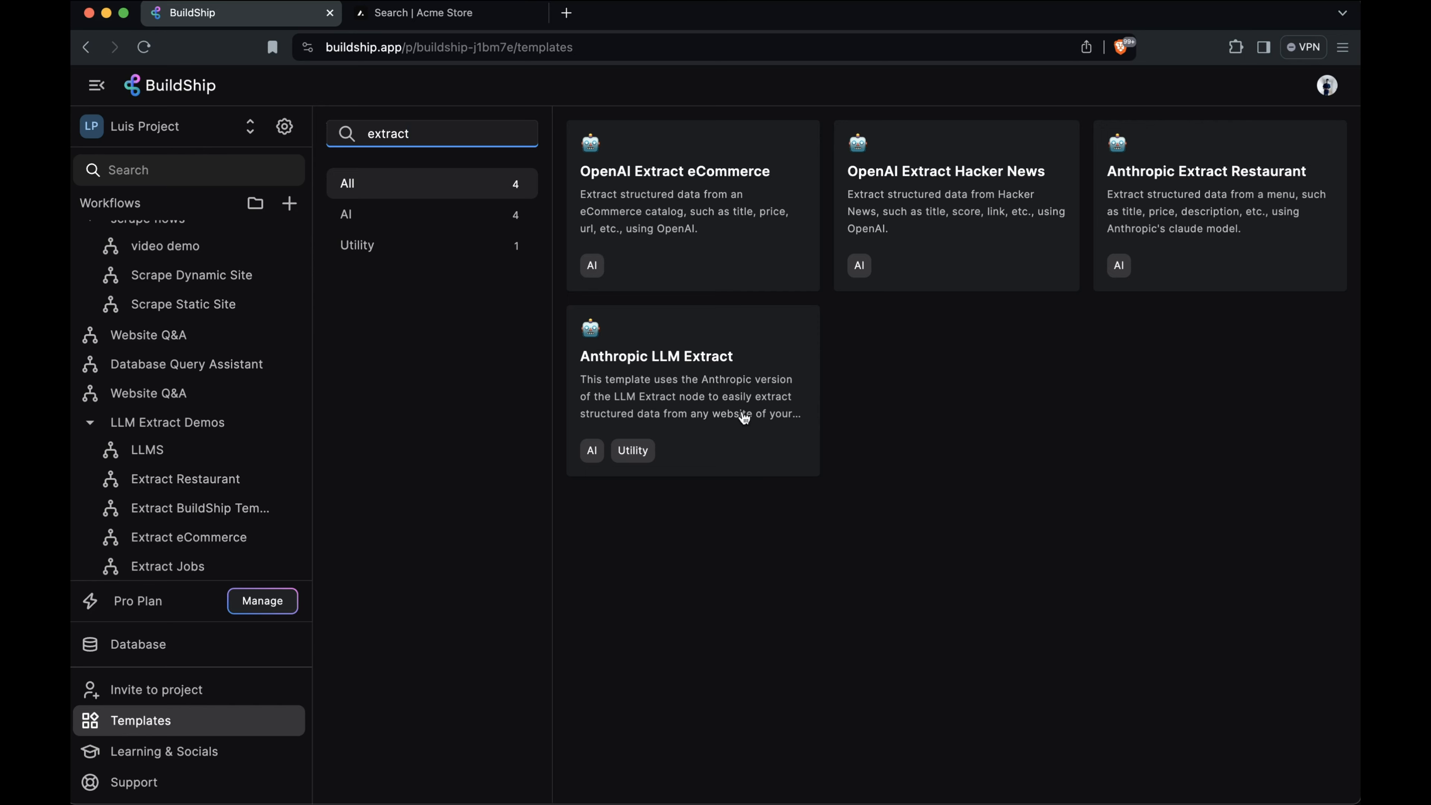
{"action": "left_click", "coordinate": [704, 377]}
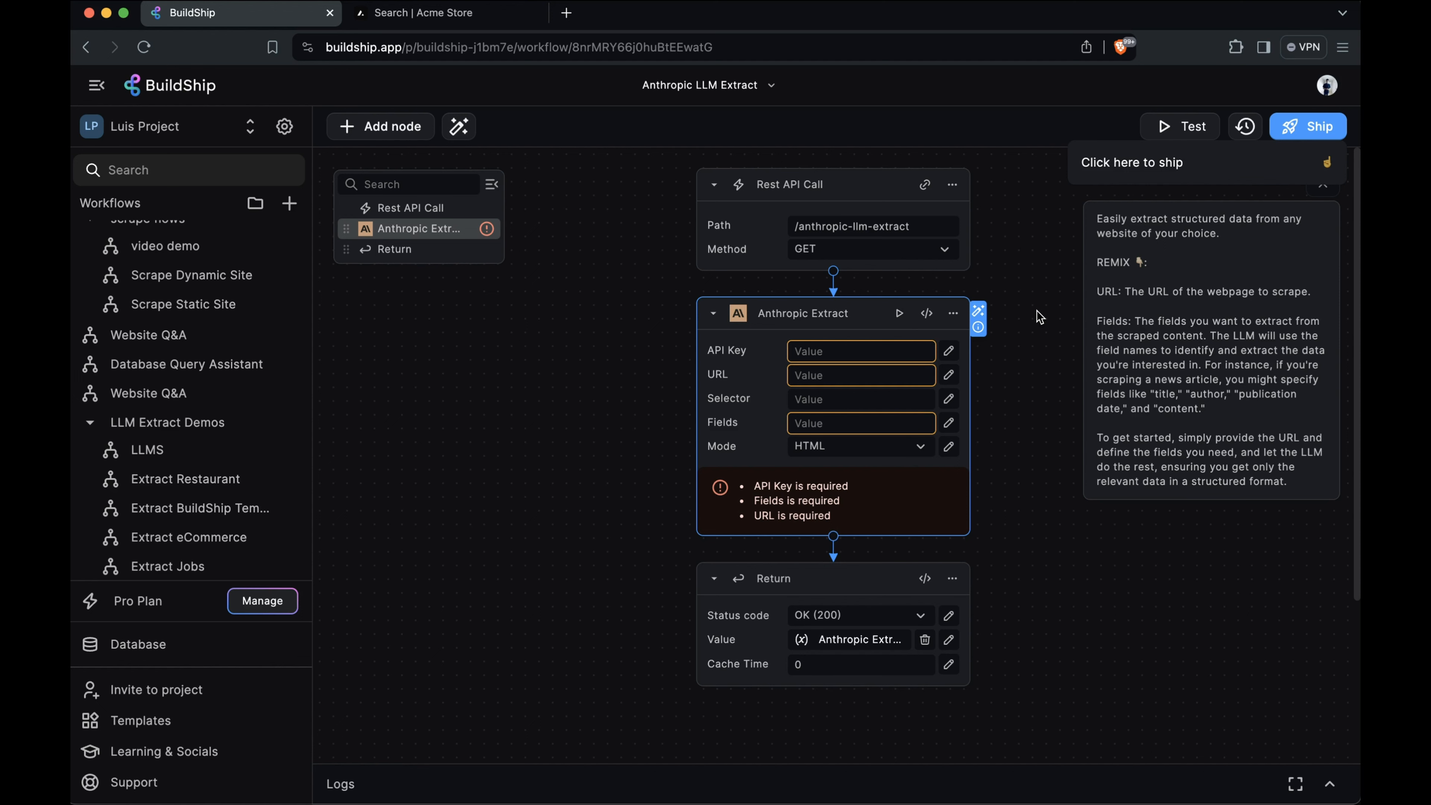
Step: Set the Anthropic Extract node's API Key to the stored Anthropic secret
{"action": "left_click", "coordinate": [861, 351]}
{"action": "left_click", "coordinate": [845, 291]}
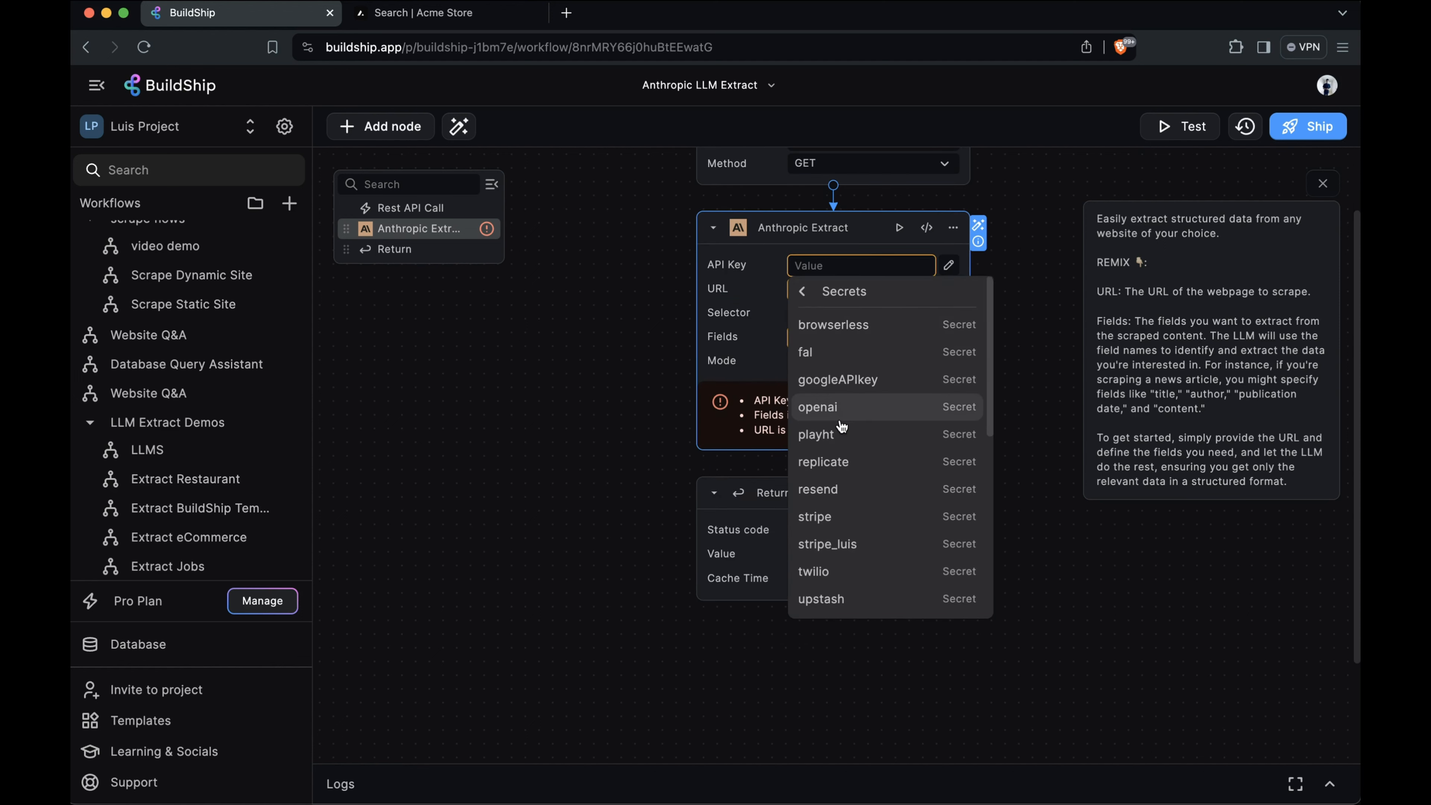
{"action": "scroll", "coordinate": [841, 427], "scroll_direction": "down", "scroll_amount": 5}
{"action": "left_click", "coordinate": [817, 542]}
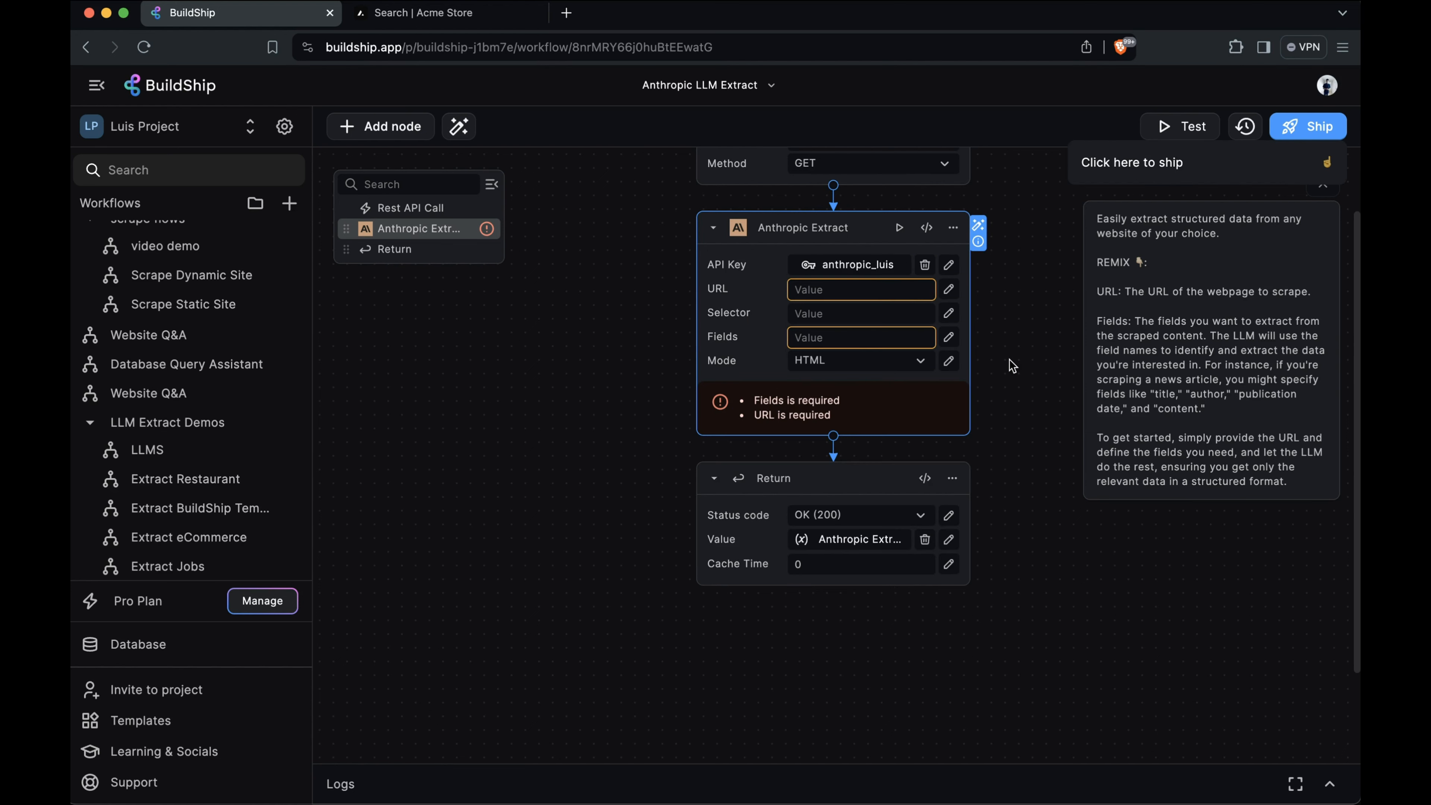
Step: Copy the Acme Store search page address, demo.vercel.store/search, into the Anthropic Extract node's URL
{"action": "left_click", "coordinate": [485, 13]}
{"action": "left_click", "coordinate": [567, 46]}
{"action": "key", "text": "cmd+c"}
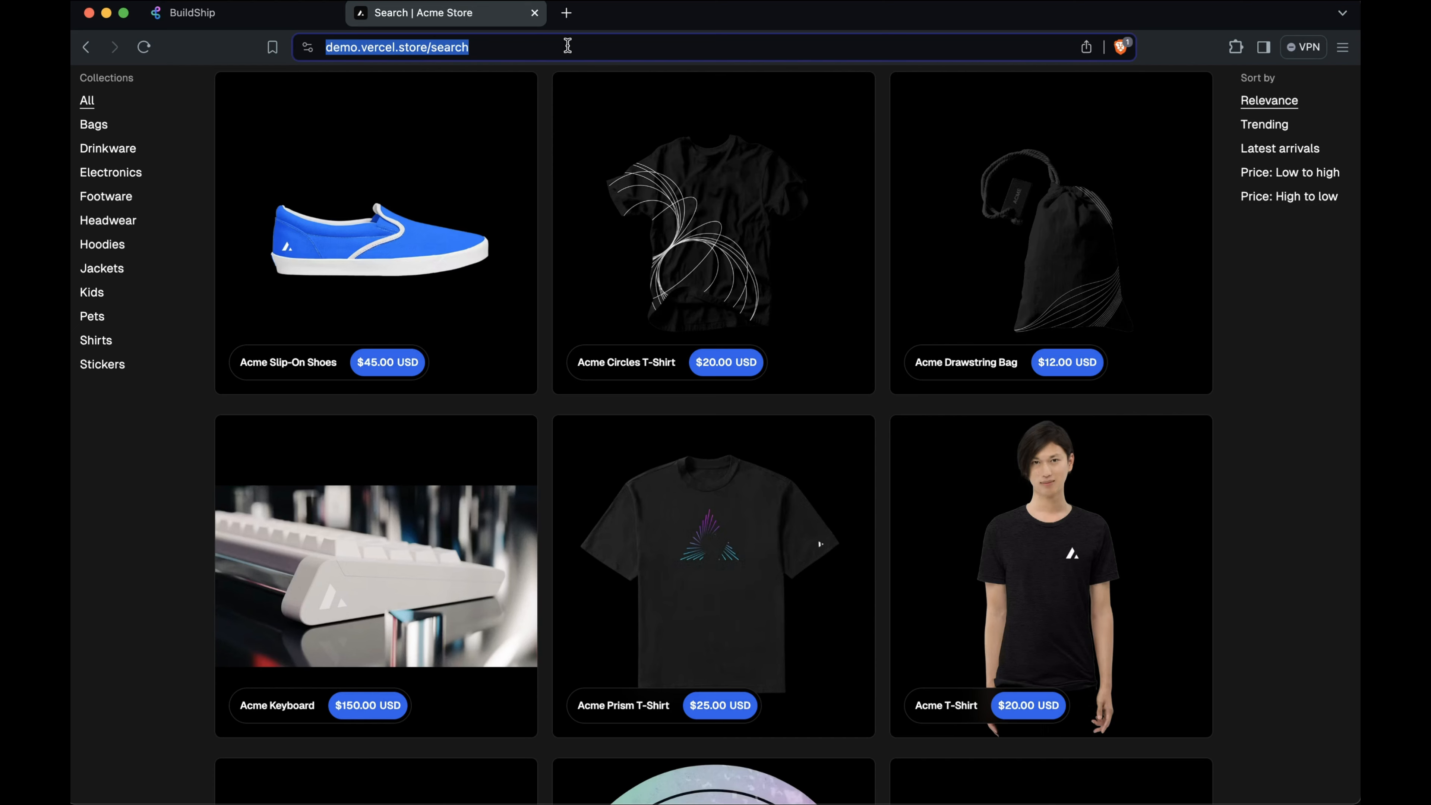
{"action": "left_click", "coordinate": [282, 13]}
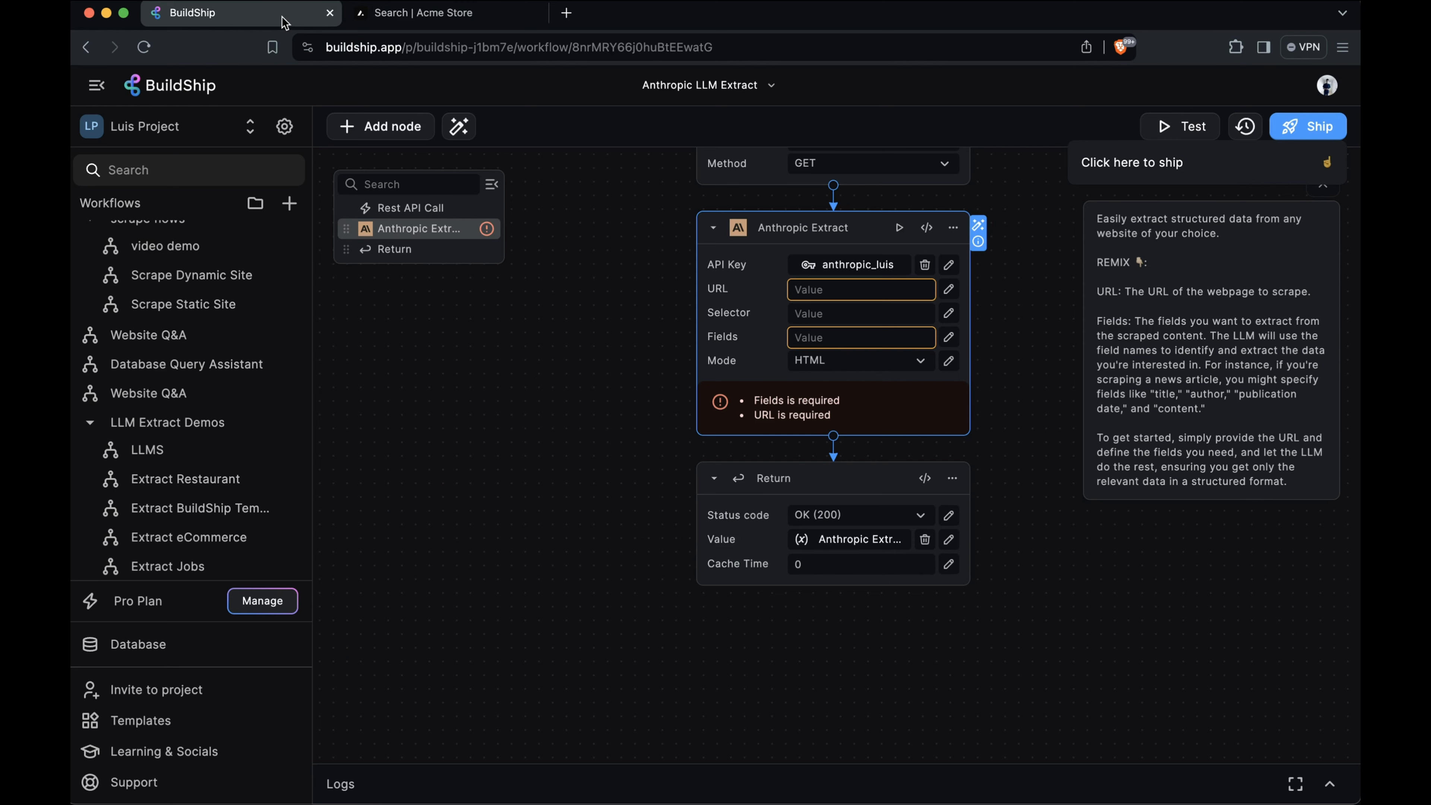
{"action": "left_click", "coordinate": [829, 289]}
{"action": "key", "text": "cmd+v"}
{"action": "left_click", "coordinate": [1020, 288]}
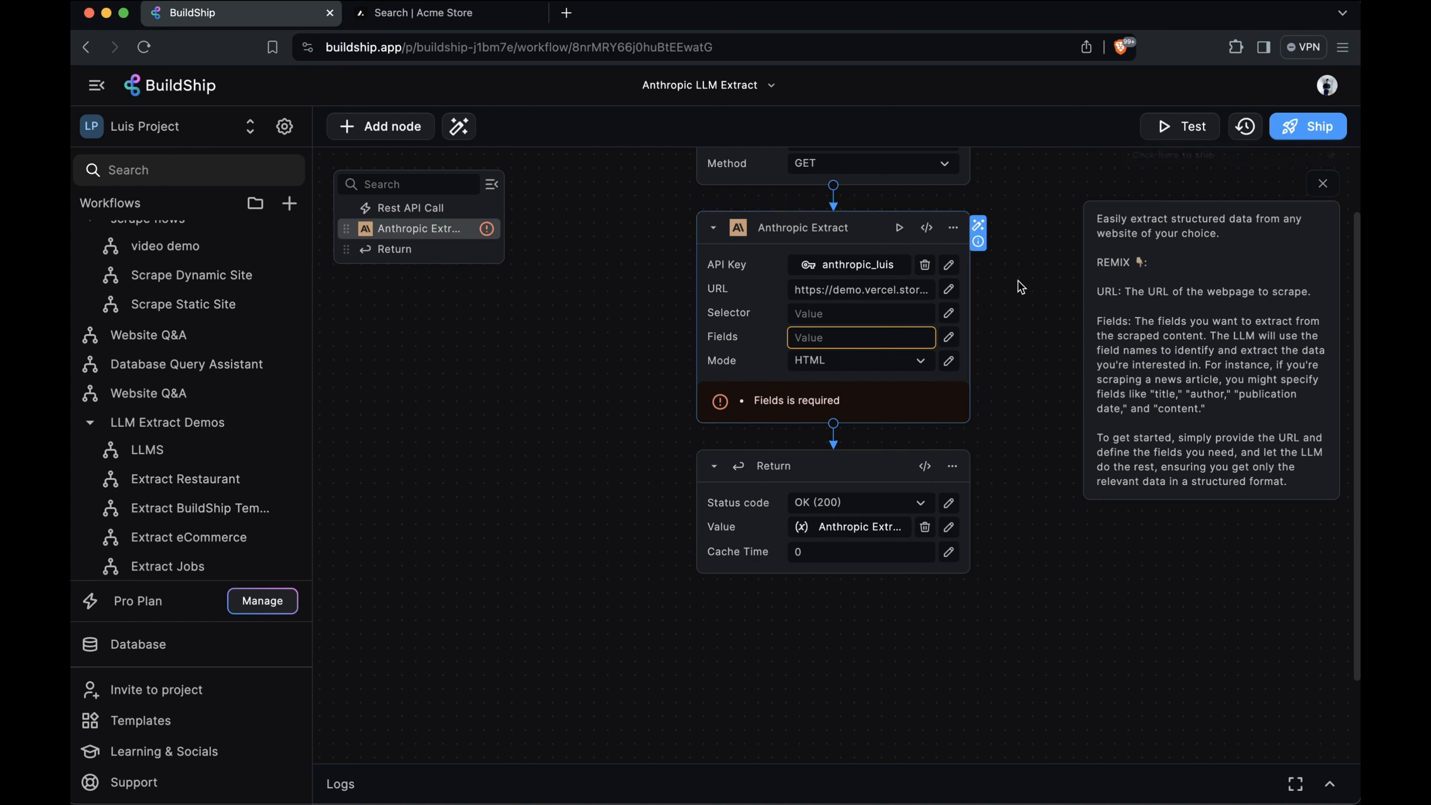
Step: Set the Anthropic Extract node's Fields to title,price,link,image_url and review the Mode options, keeping HTML
{"action": "left_click", "coordinate": [867, 339]}
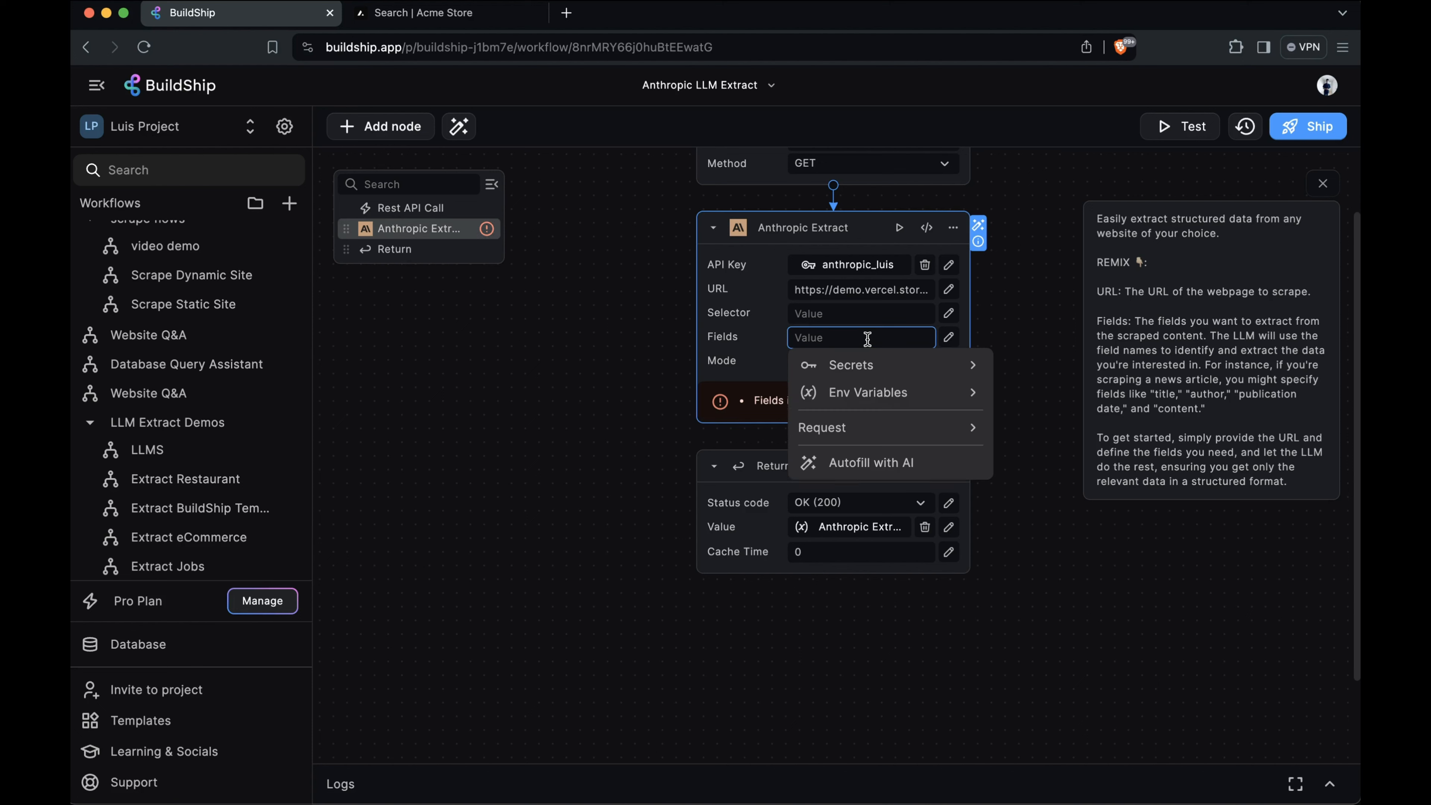
{"action": "type", "text": "title,price,link,image_url"}
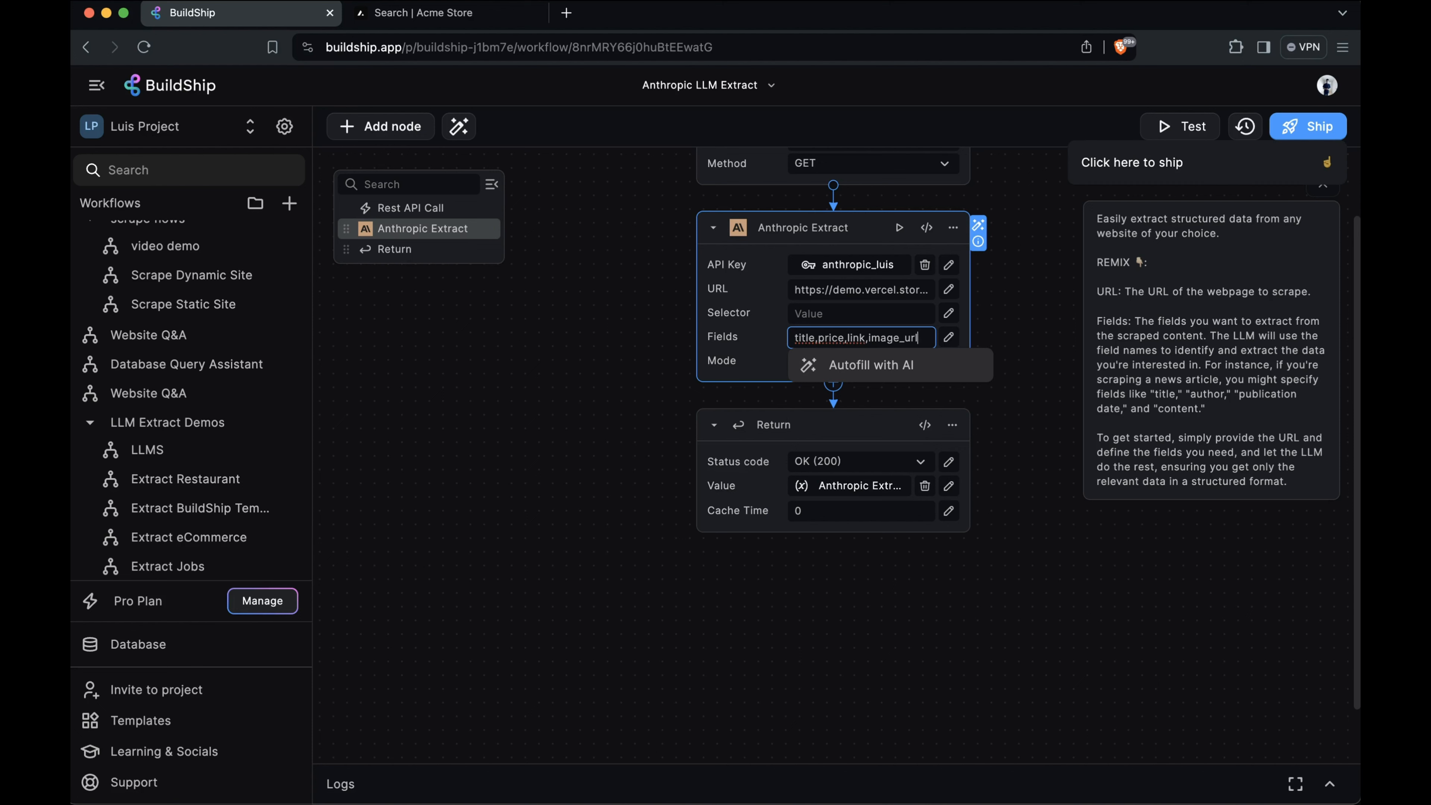
{"action": "left_click", "coordinate": [1024, 316]}
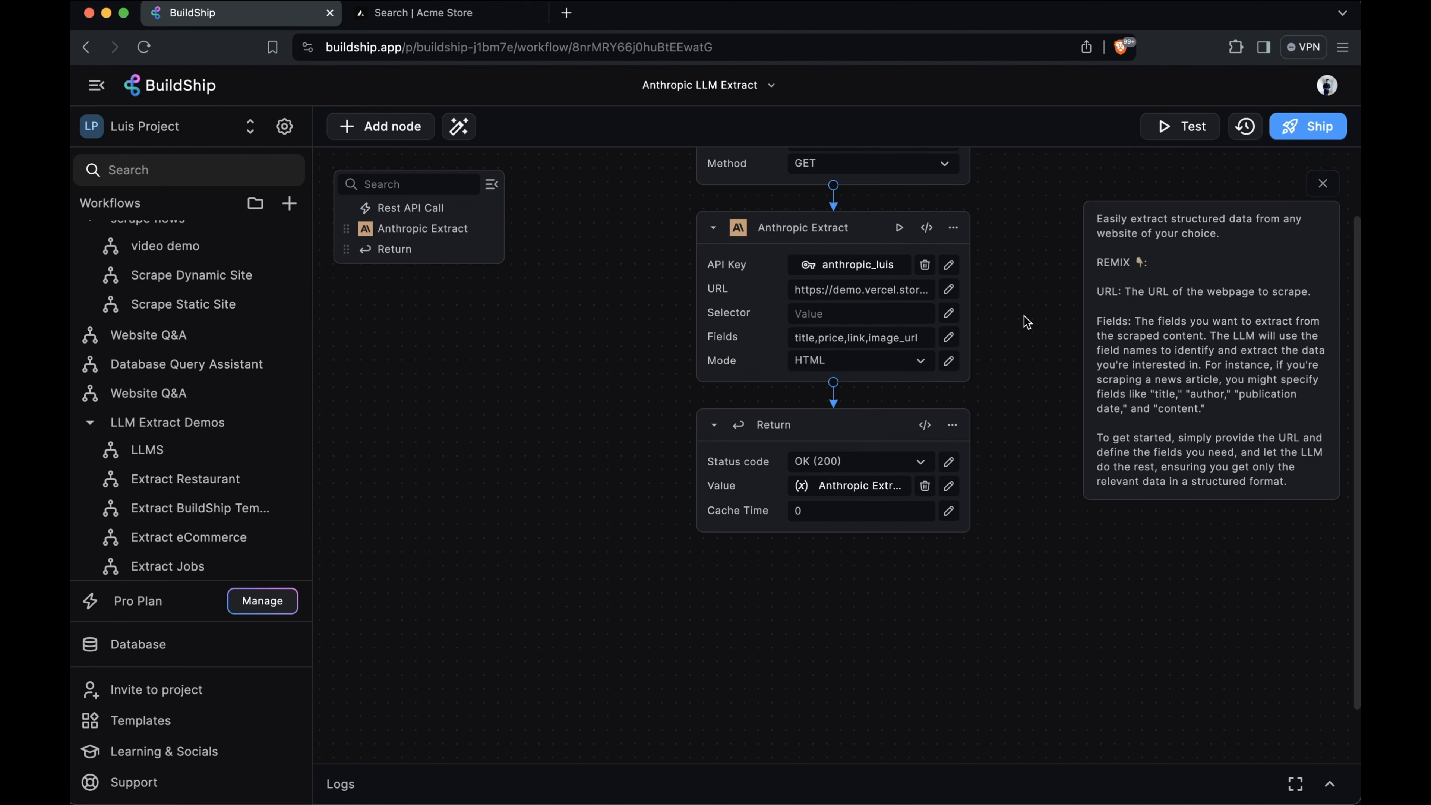
{"action": "left_click", "coordinate": [886, 362]}
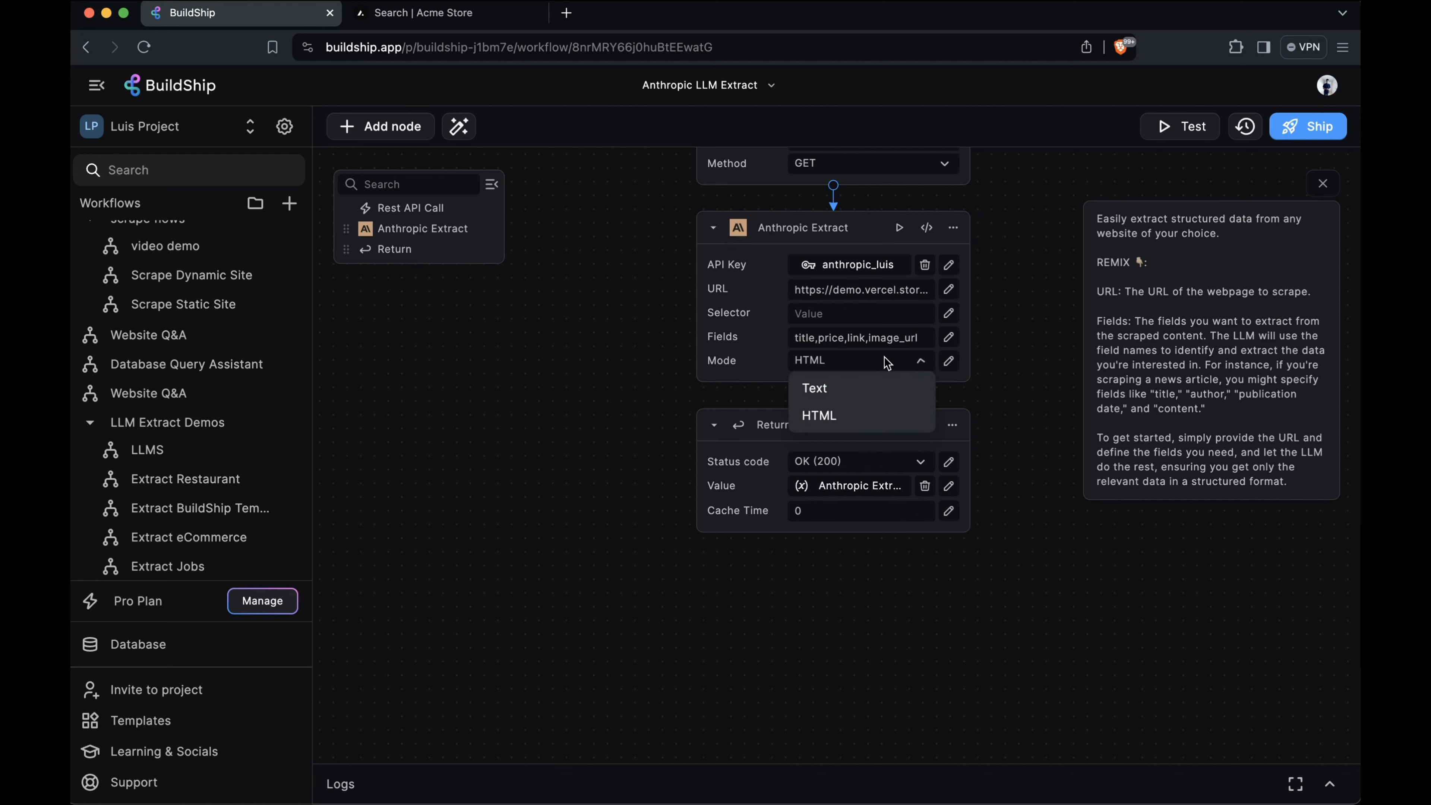
{"action": "left_click", "coordinate": [1020, 354]}
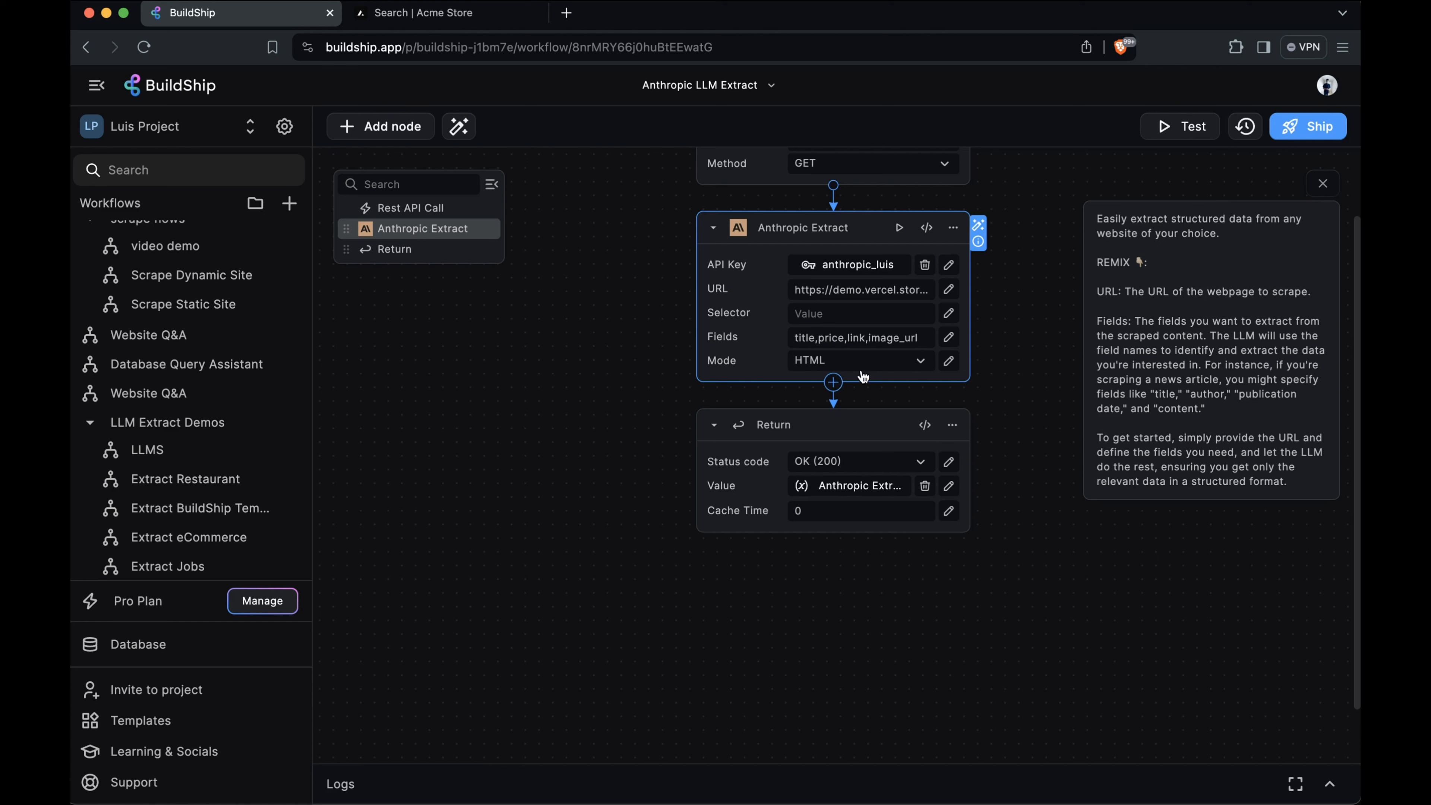
Step: Set the Return node's Value to the Anthropic Extract output
{"action": "scroll", "coordinate": [879, 405], "scroll_direction": "down", "scroll_amount": 1}
{"action": "left_click", "coordinate": [841, 436]}
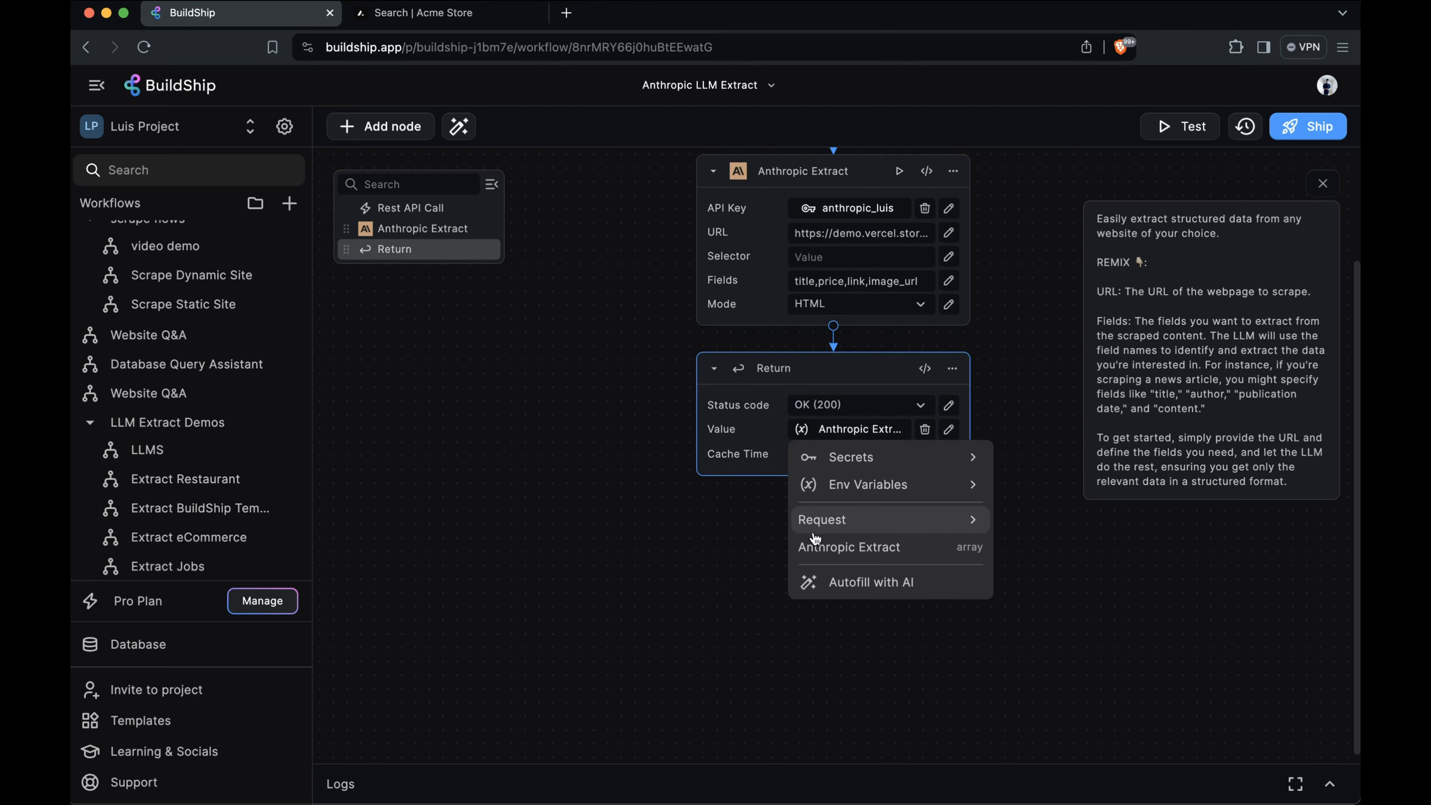
{"action": "left_click", "coordinate": [816, 550]}
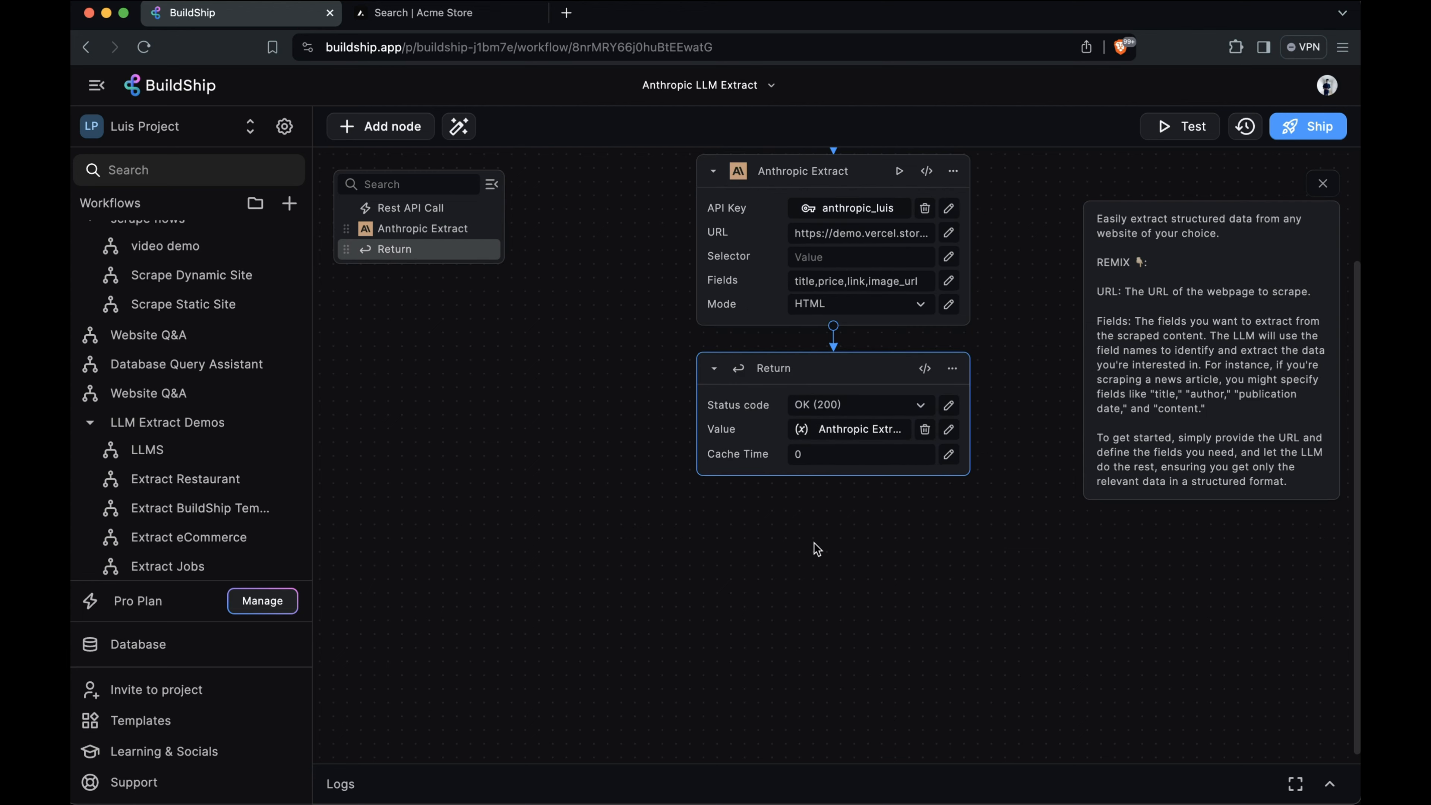
{"action": "left_click", "coordinate": [1025, 396]}
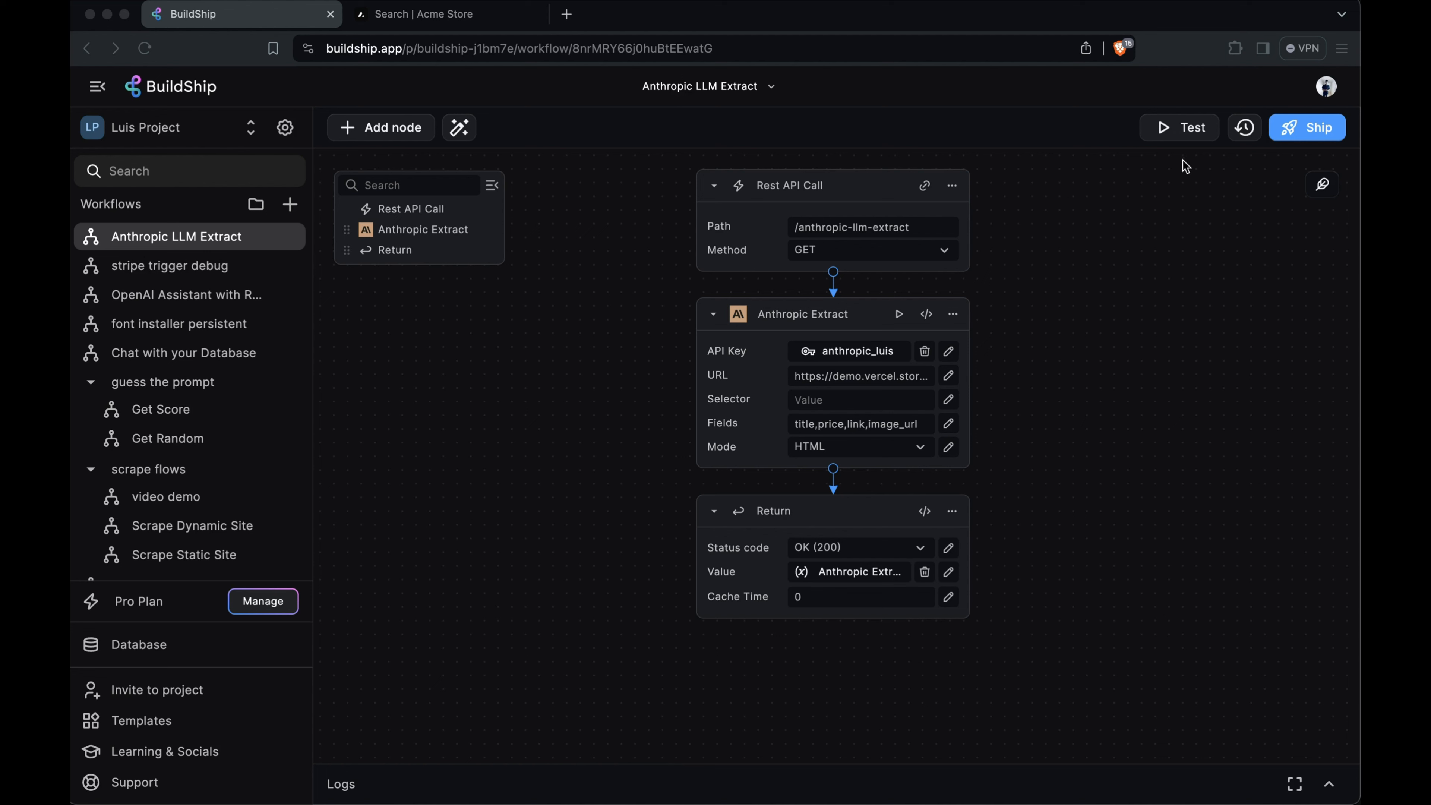
Step: Test the Anthropic LLM Extract workflow, look through the JSON result and expand it to the large view
{"action": "left_click", "coordinate": [1174, 129]}
{"action": "left_click", "coordinate": [1127, 331]}
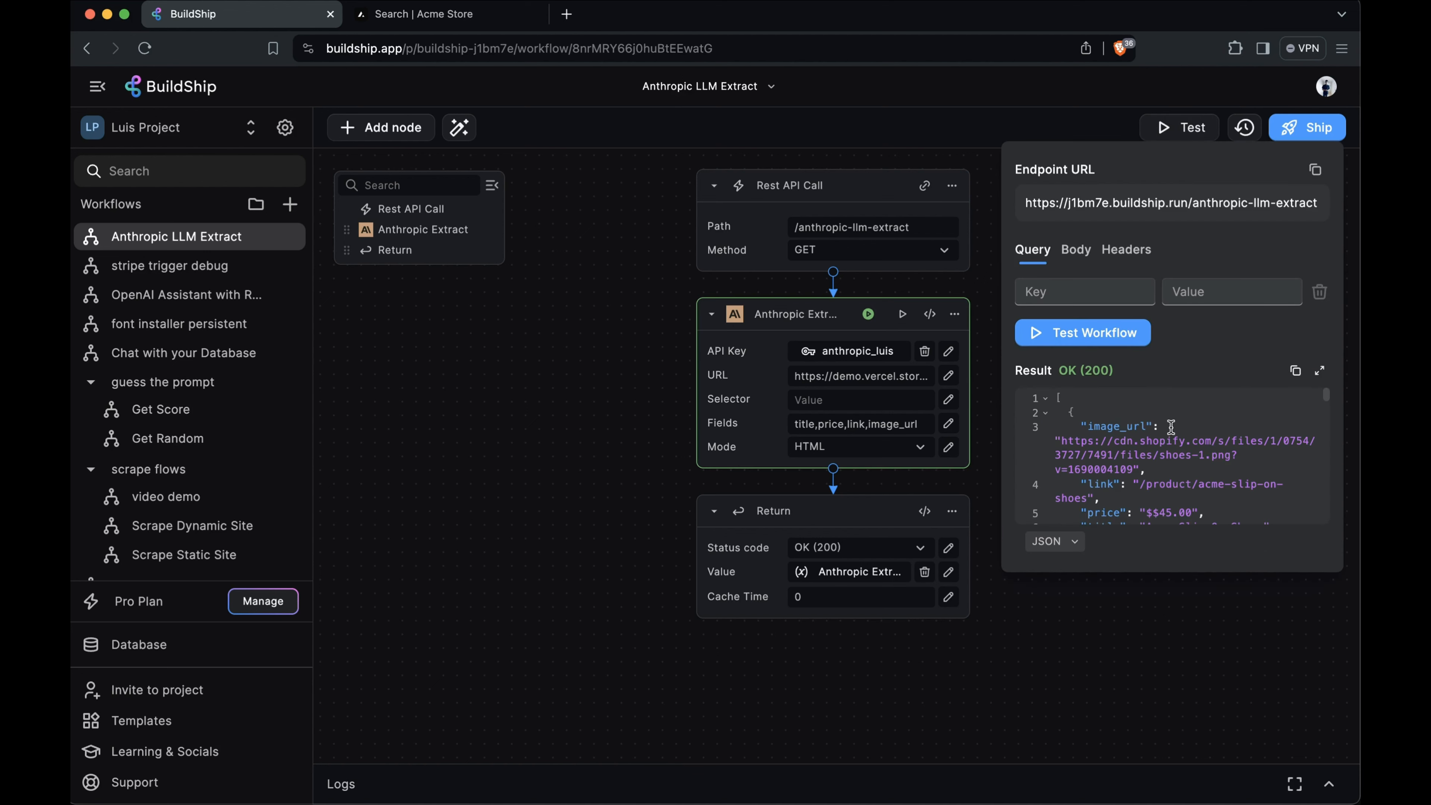
{"action": "scroll", "coordinate": [1170, 427], "scroll_direction": "down", "scroll_amount": 5}
{"action": "scroll", "coordinate": [1170, 426], "scroll_direction": "up", "scroll_amount": 5}
{"action": "left_click", "coordinate": [1319, 370]}
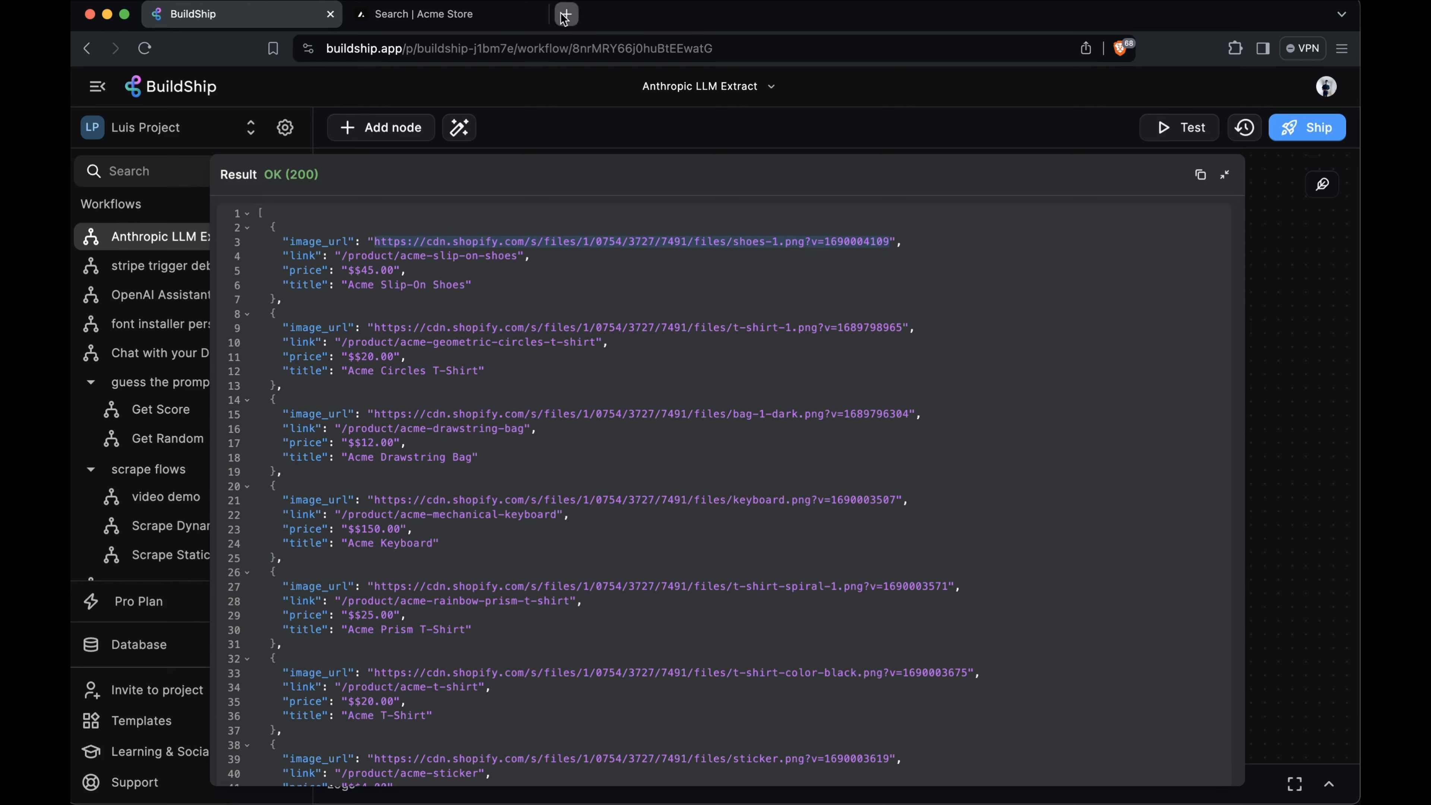
Step: Open the extracted image_url of the Acme Slip-On Shoes in a new browser tab
{"action": "left_click", "coordinate": [561, 15]}
{"action": "key", "text": "super+v"}
{"action": "key", "text": "Return"}
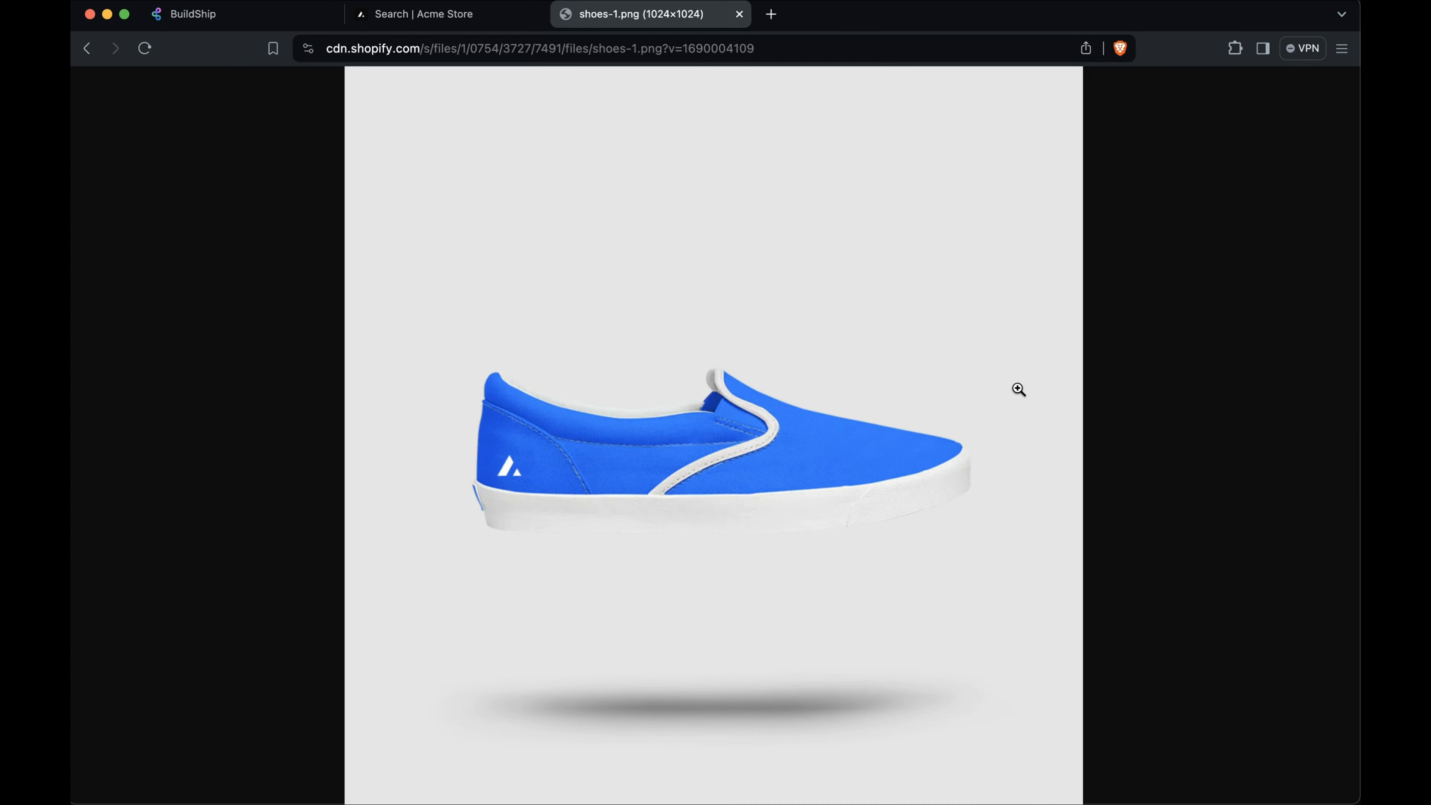
Step: Compare the extracted link, price and title of the Acme Slip-On Shoes with the store's product listing
{"action": "left_click", "coordinate": [191, 14]}
{"action": "left_click", "coordinate": [445, 14]}
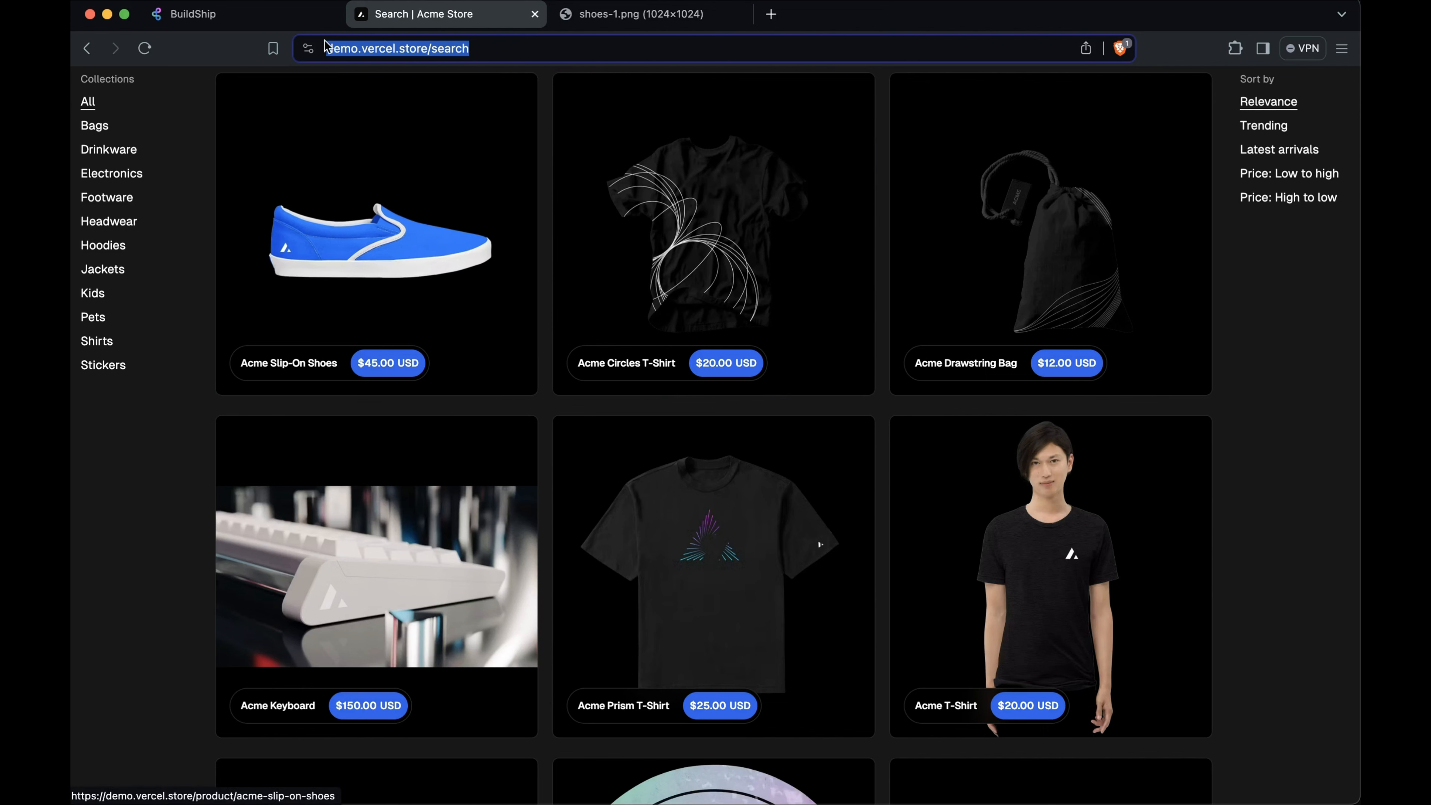
{"action": "left_click", "coordinate": [272, 24]}
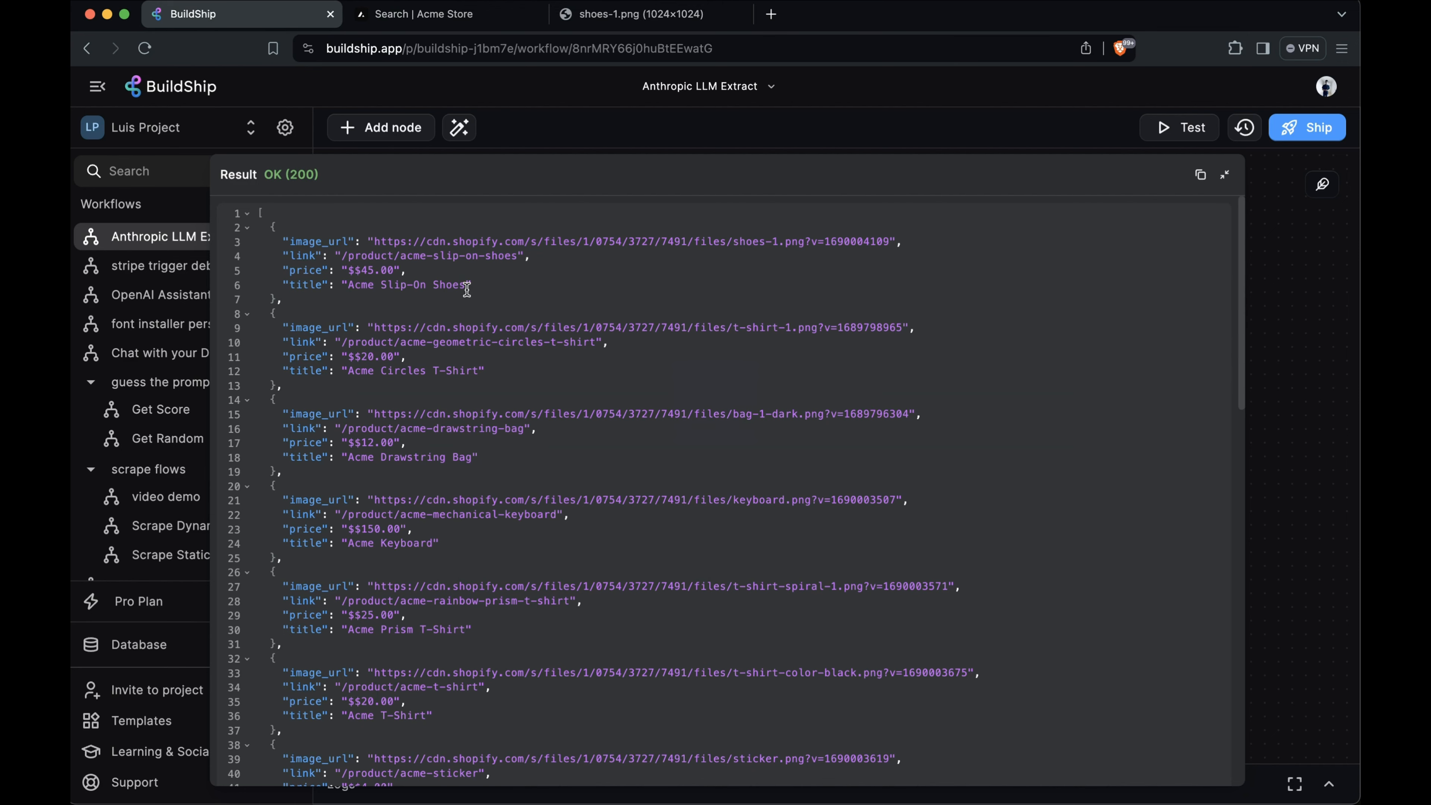
{"action": "left_click_drag", "start_coordinate": [468, 286], "coordinate": [345, 291]}
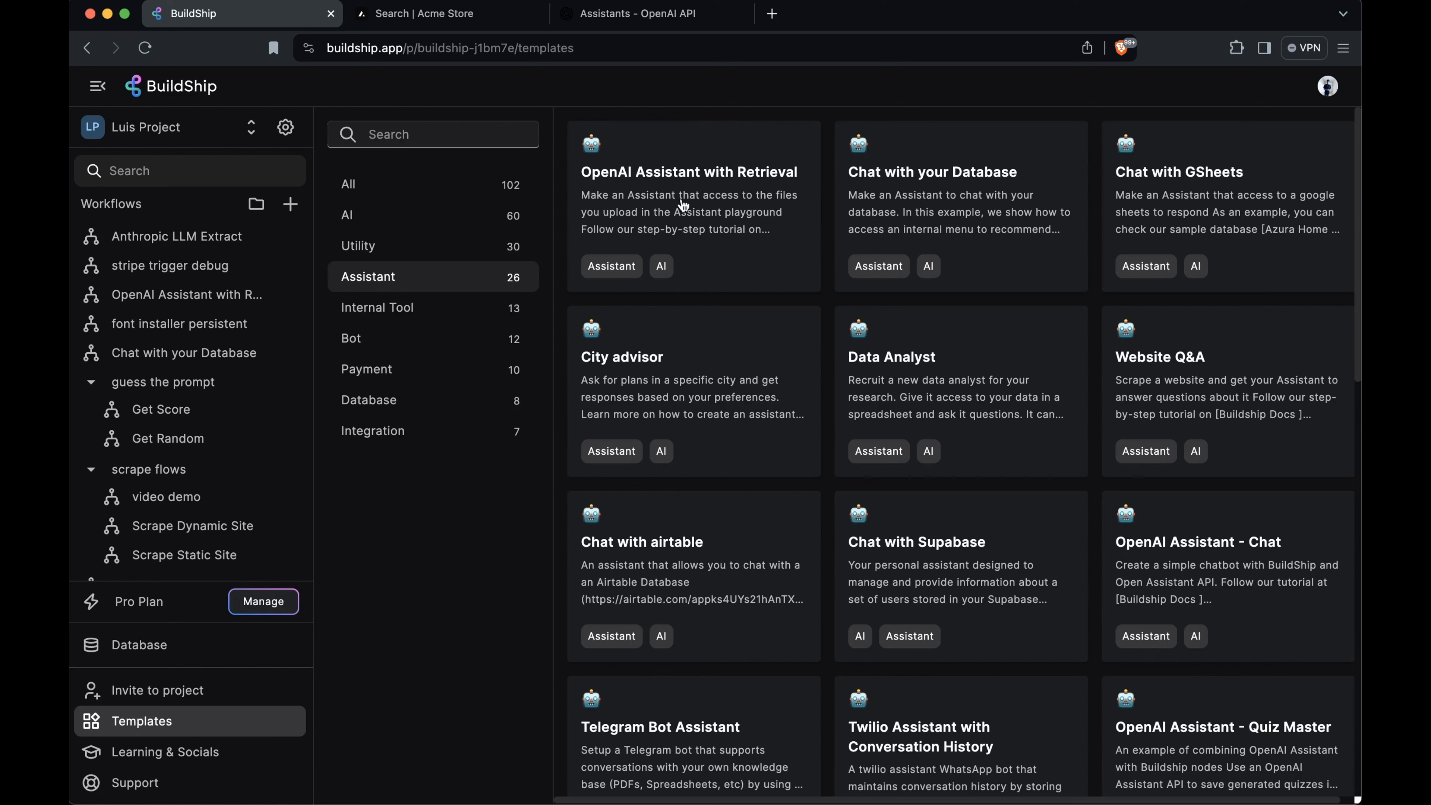
Step: Create a workflow from the OpenAI Assistant with Retrieval template and set its Rest API Call path to /chatwithecommerce
{"action": "left_click", "coordinate": [708, 181]}
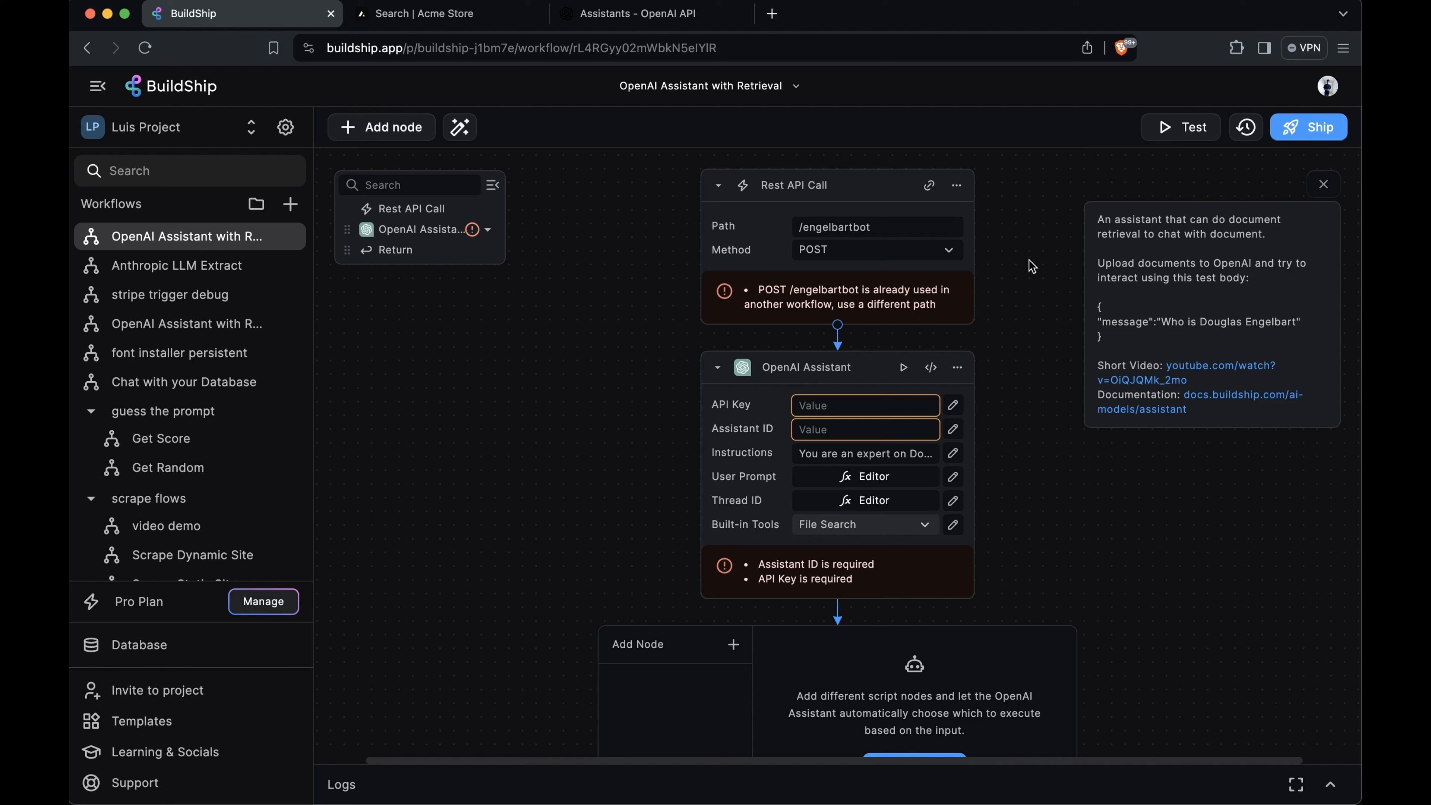
{"action": "left_click", "coordinate": [852, 227]}
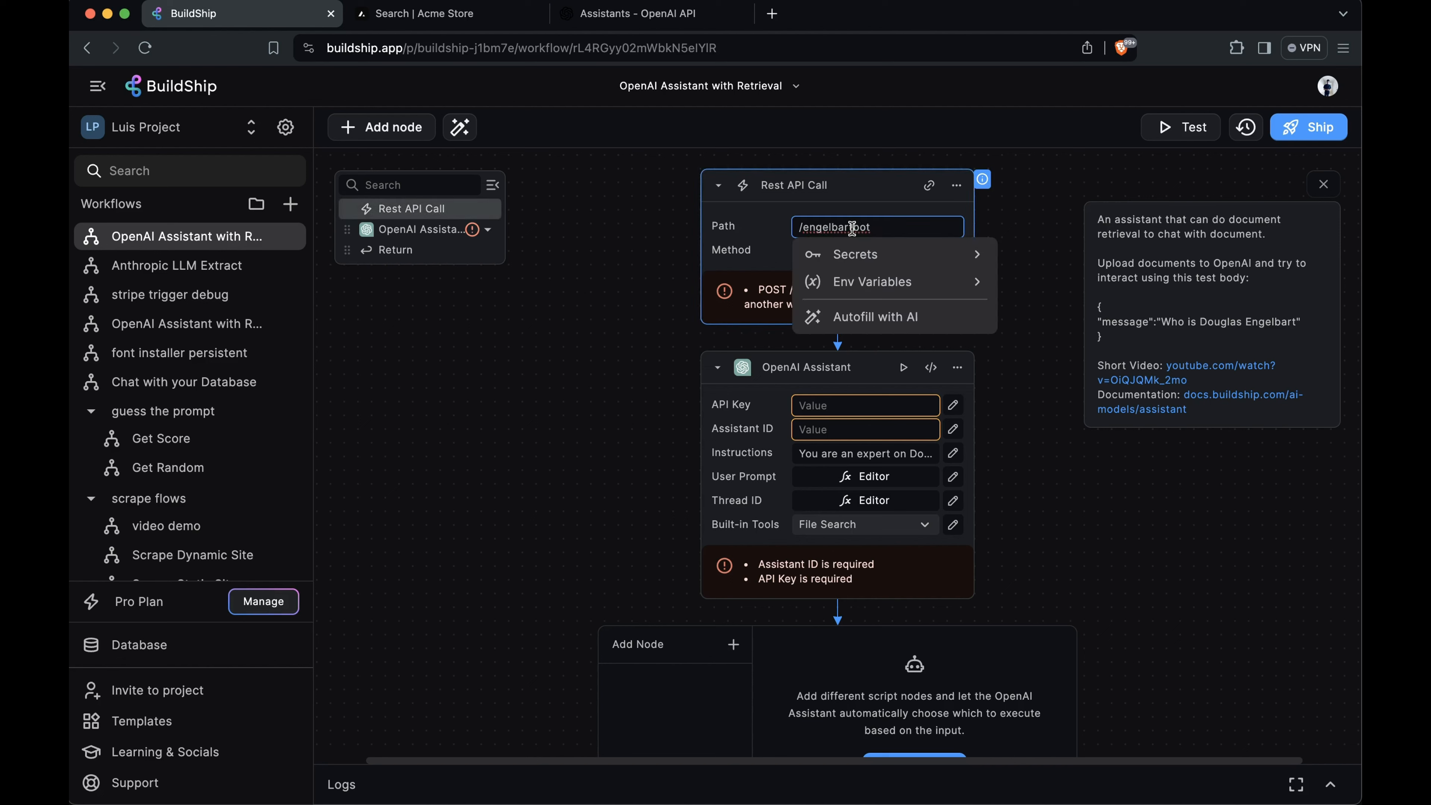
{"action": "key", "text": "super+a"}
{"action": "type", "text": "/chatwithecommerce"}
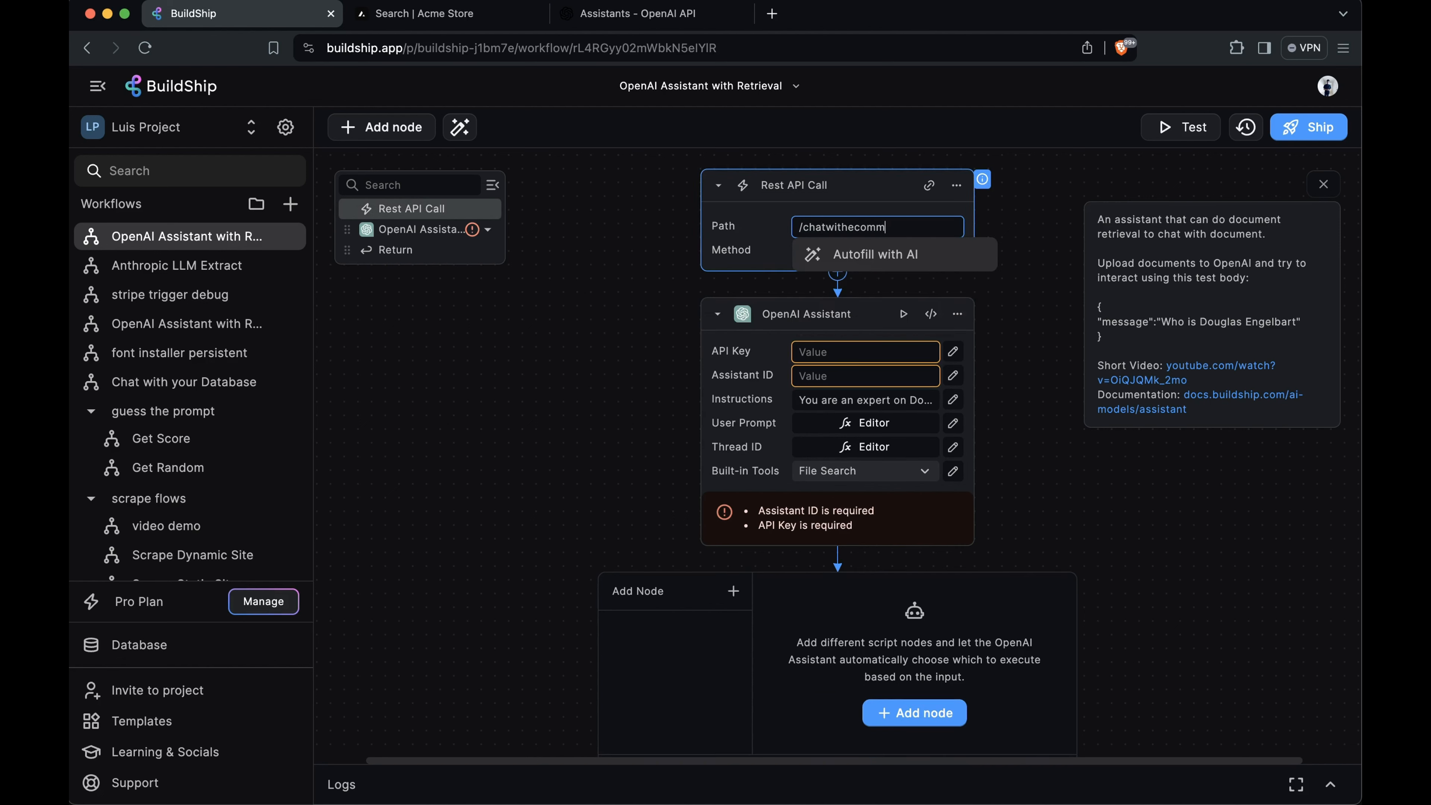
{"action": "left_click", "coordinate": [1039, 415]}
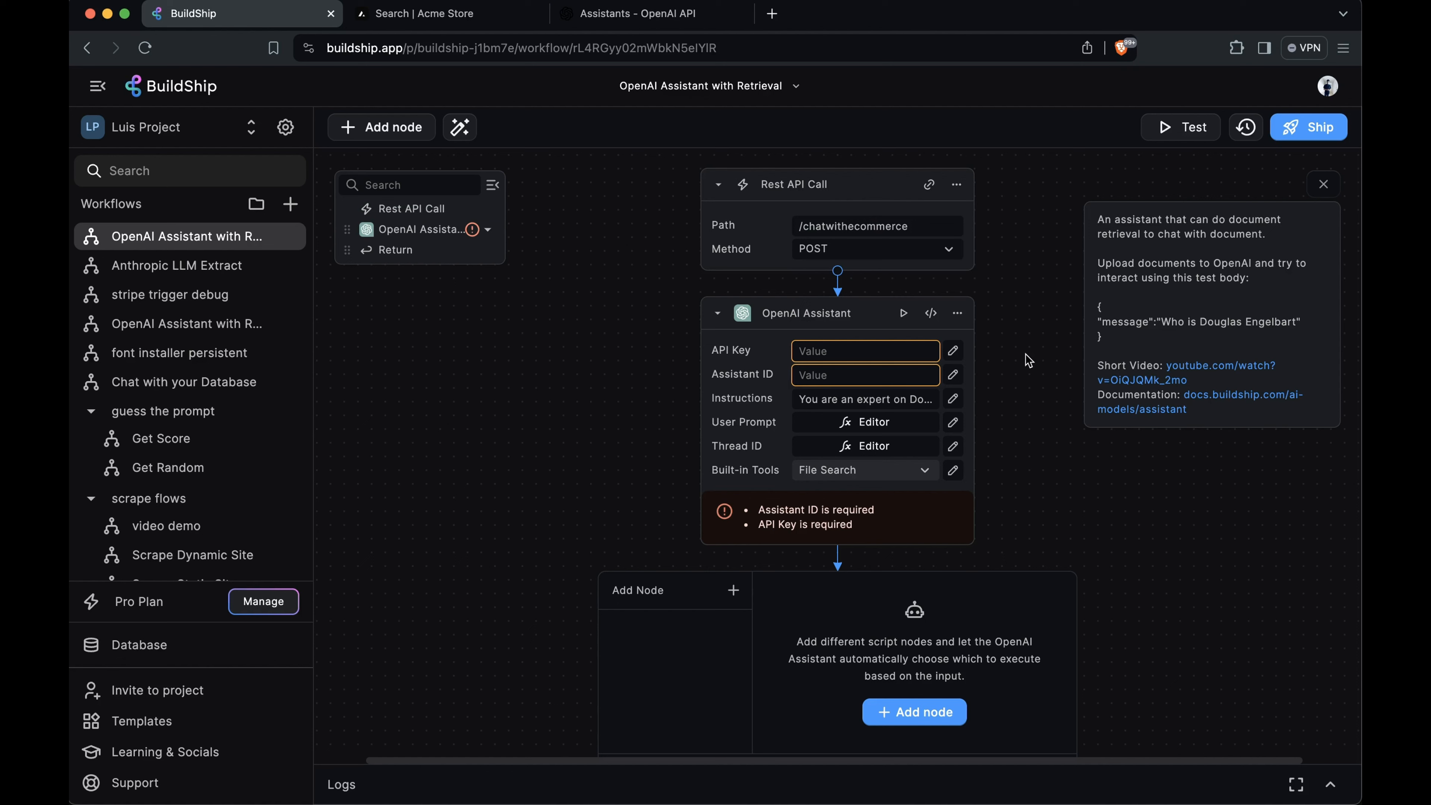
Step: Set the OpenAI Assistant node's API Key to the stored OpenAI secret with the oai prefix
{"action": "left_click", "coordinate": [885, 350]}
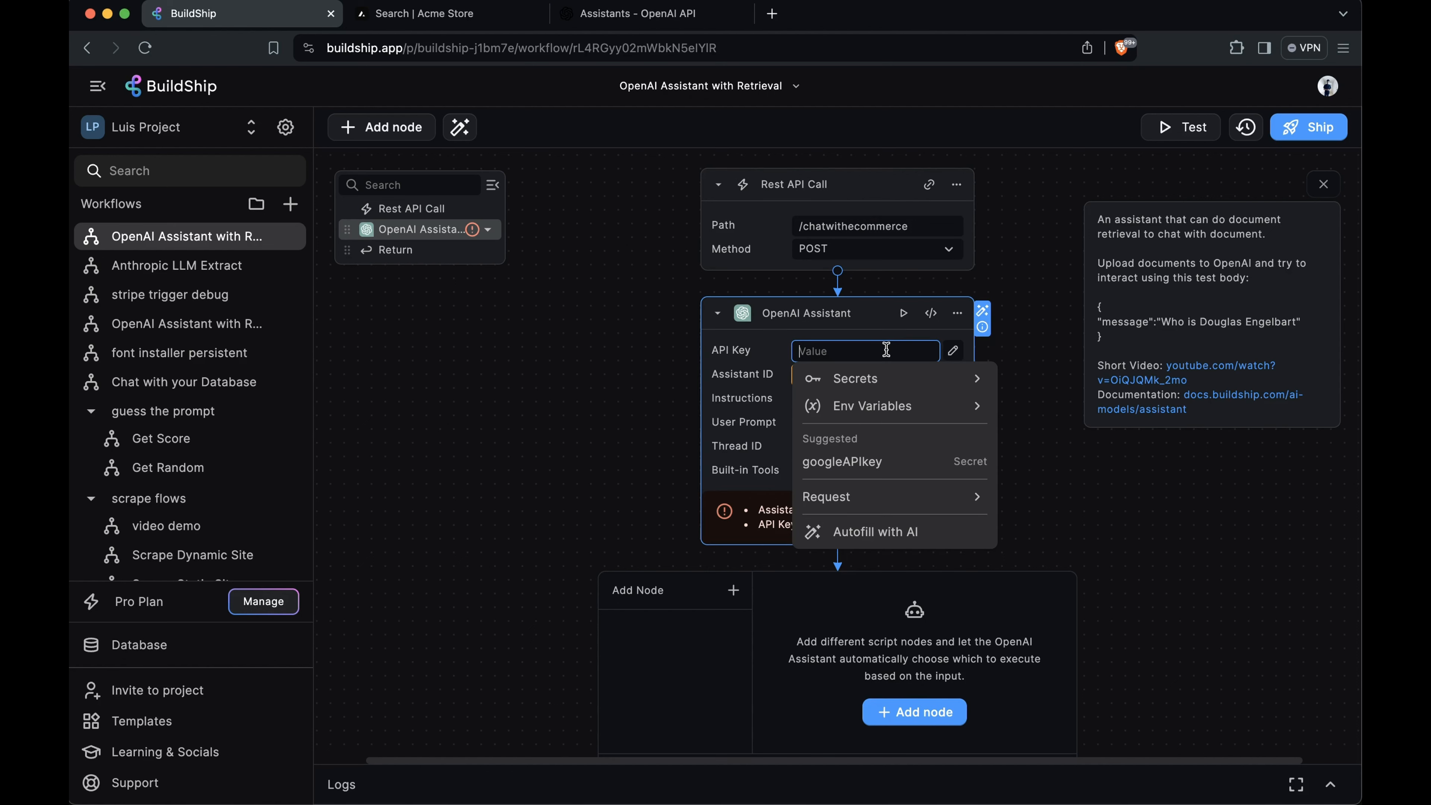
{"action": "left_click", "coordinate": [888, 377]}
{"action": "scroll", "coordinate": [861, 564], "scroll_direction": "down", "scroll_amount": 5}
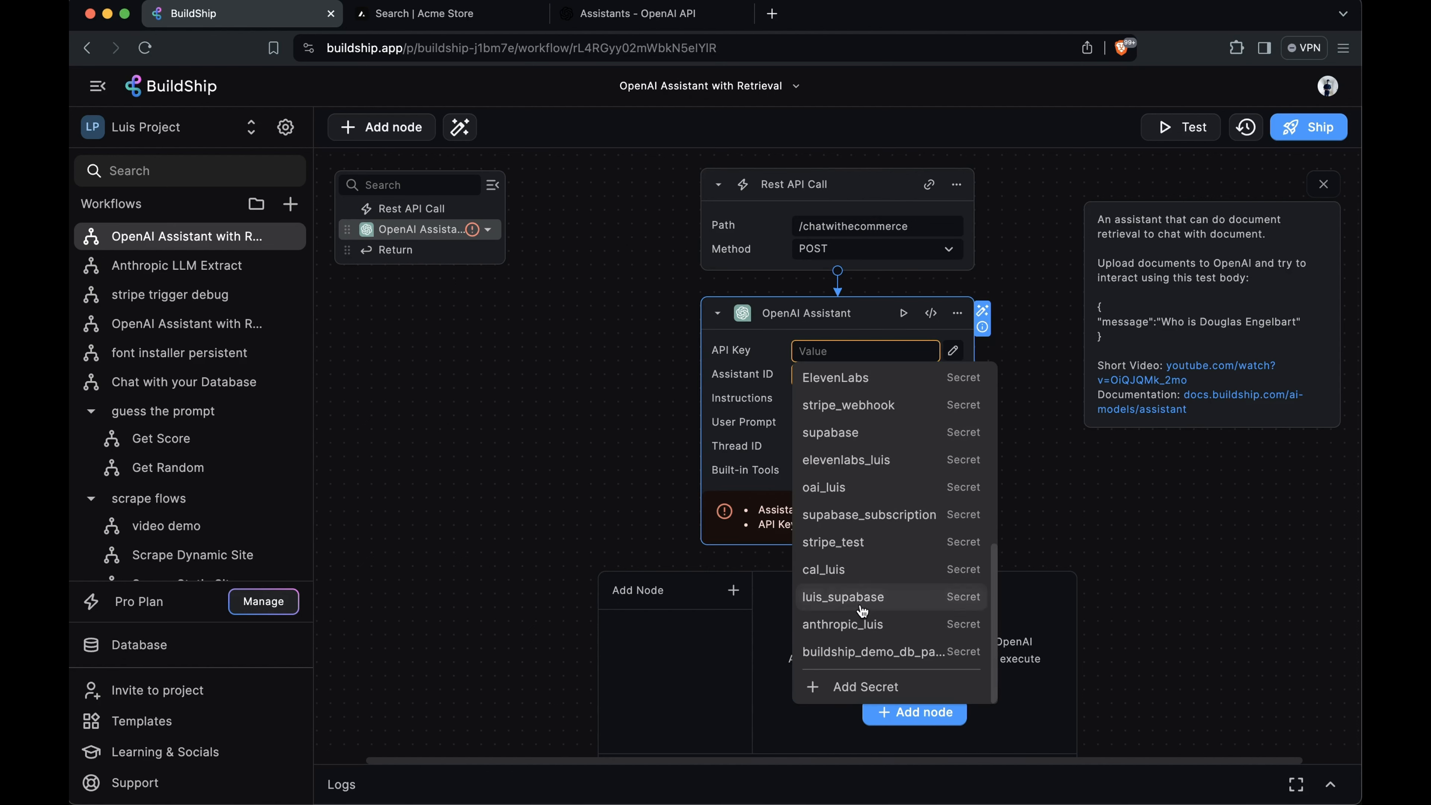
{"action": "left_click", "coordinate": [834, 487]}
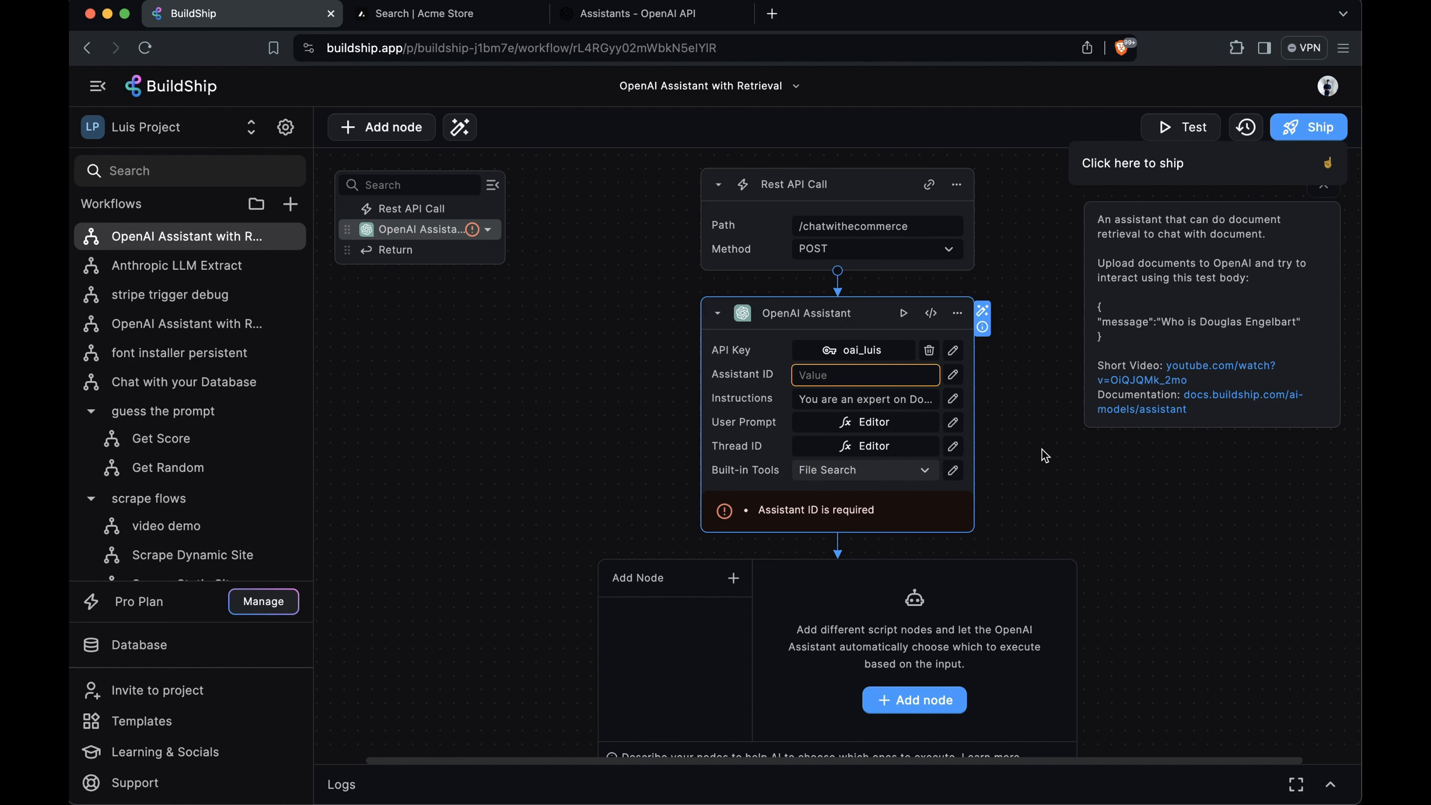
Step: Switch to the OpenAI platform's Assistants page and create a new assistant named "ecommerce assistant"
{"action": "key", "text": "super+3"}
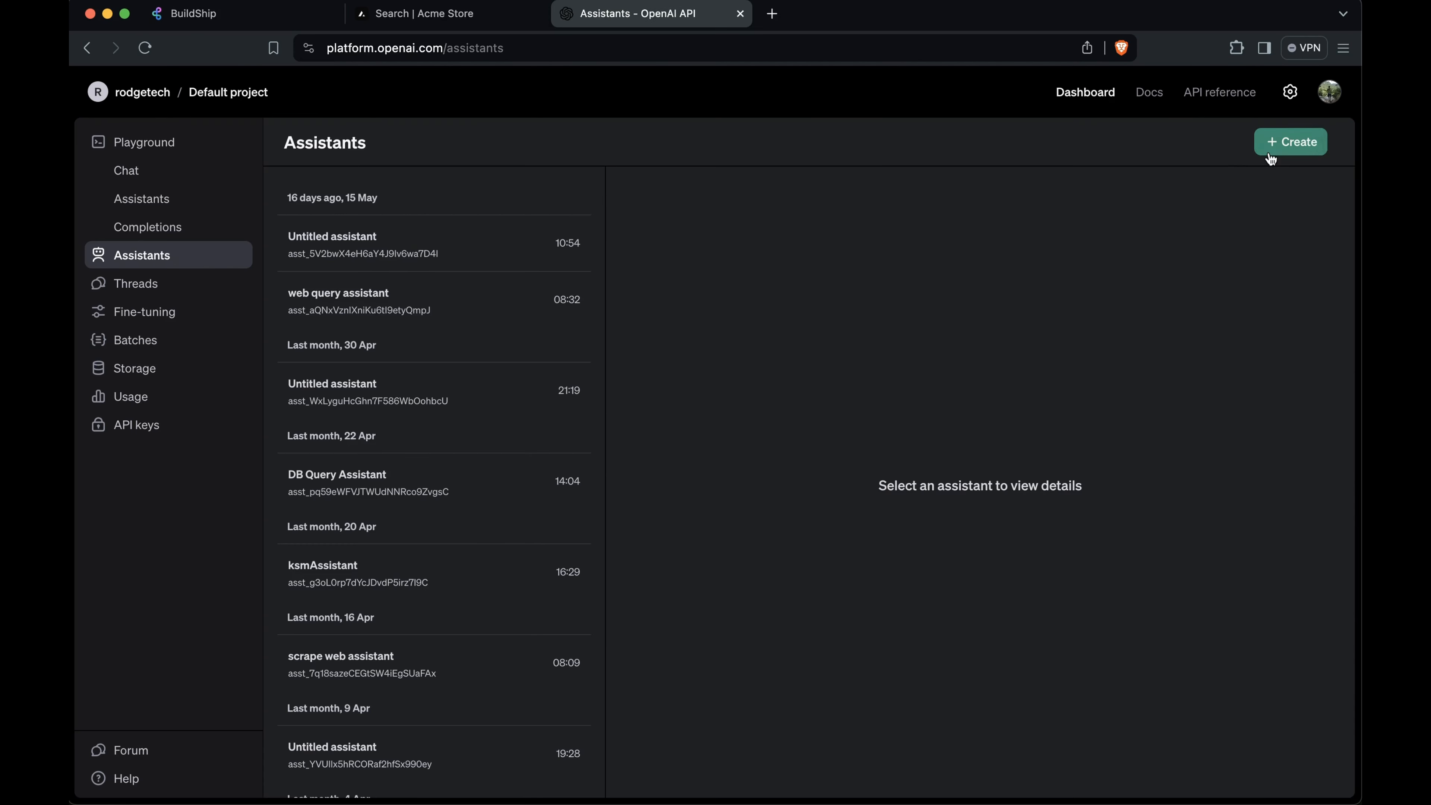
{"action": "left_click", "coordinate": [1294, 145]}
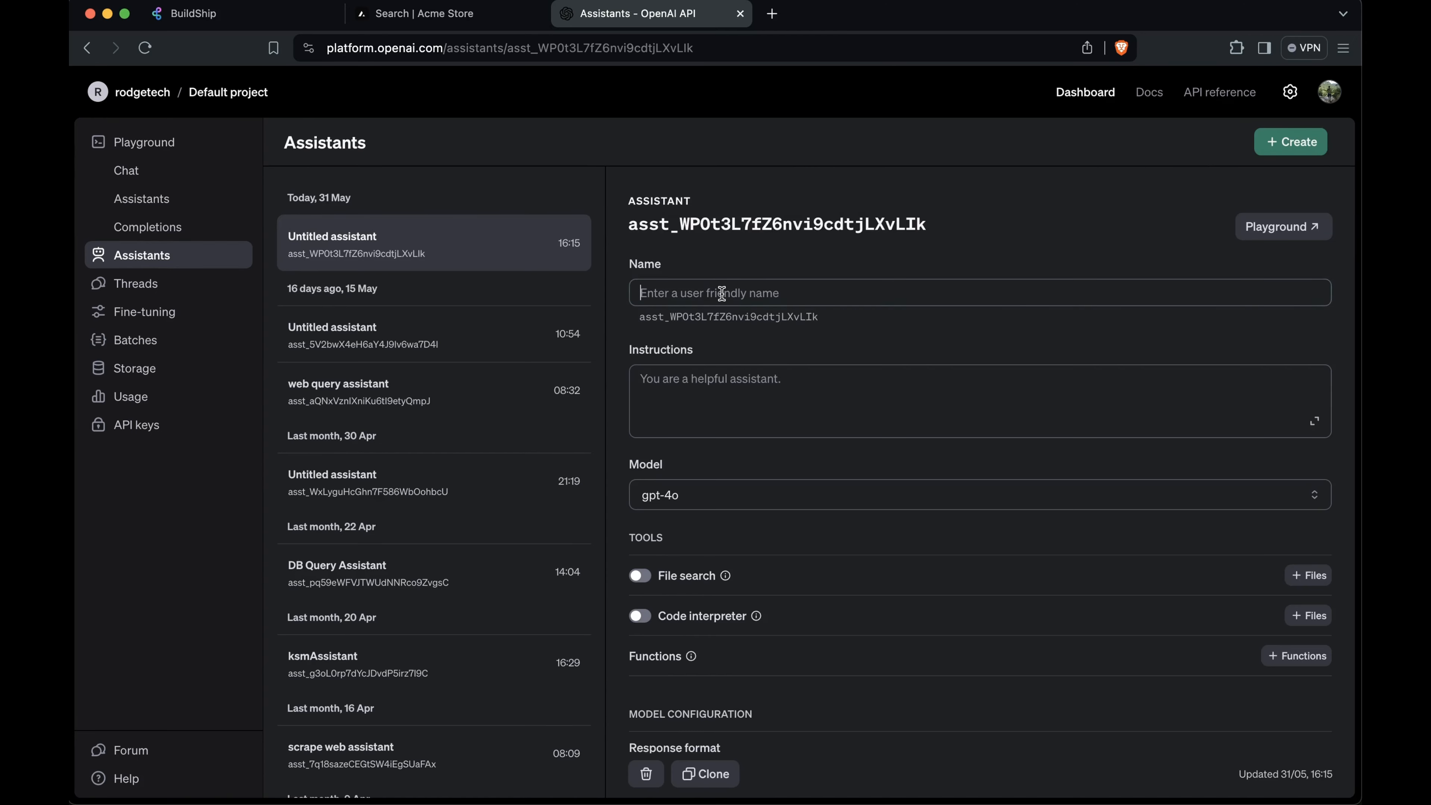
{"action": "left_click", "coordinate": [721, 293]}
{"action": "type", "text": "ecommerce assistant"}
{"action": "scroll", "coordinate": [710, 367], "scroll_direction": "down", "scroll_amount": 2}
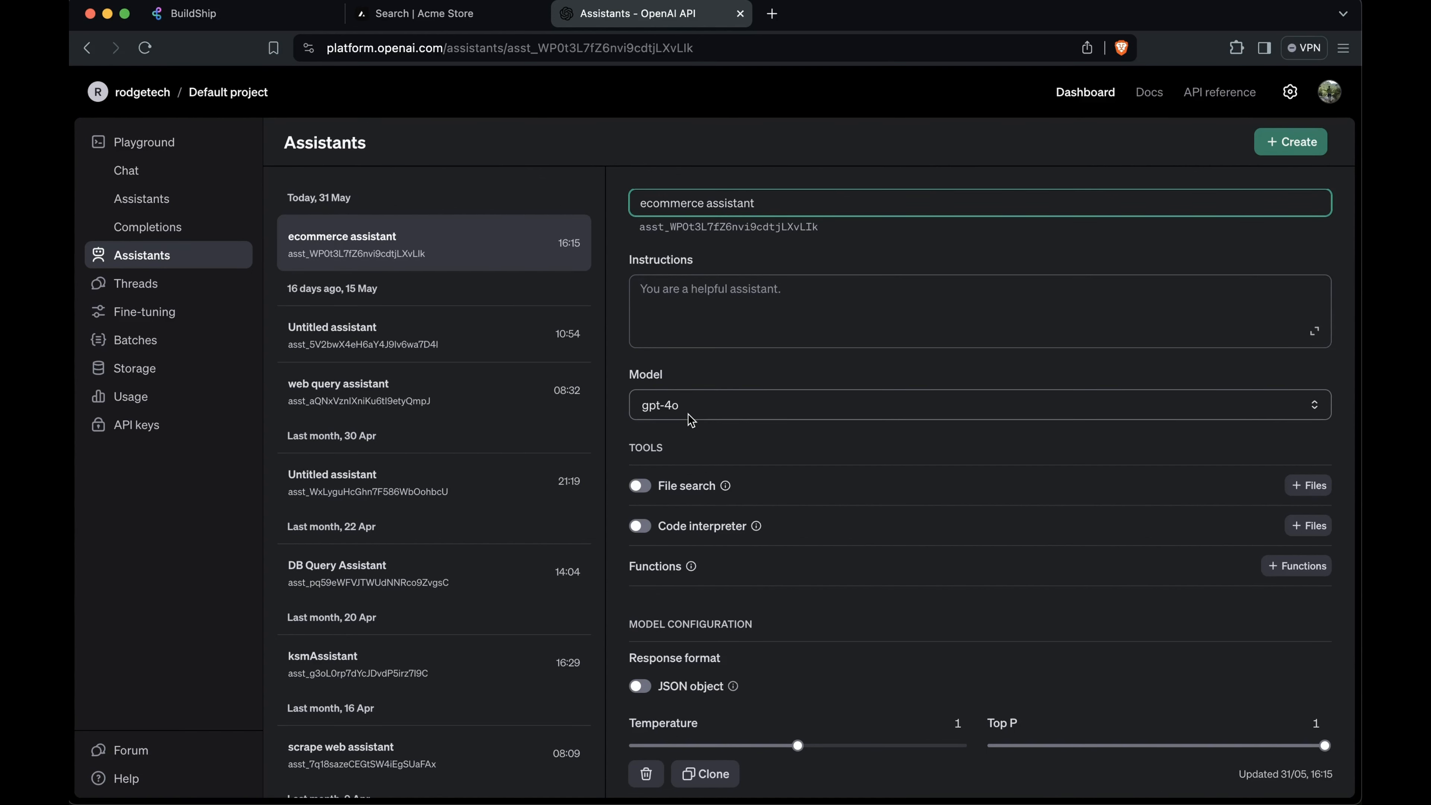
Step: Enable File search for the ecommerce assistant
{"action": "scroll", "coordinate": [690, 417], "scroll_direction": "down", "scroll_amount": 1}
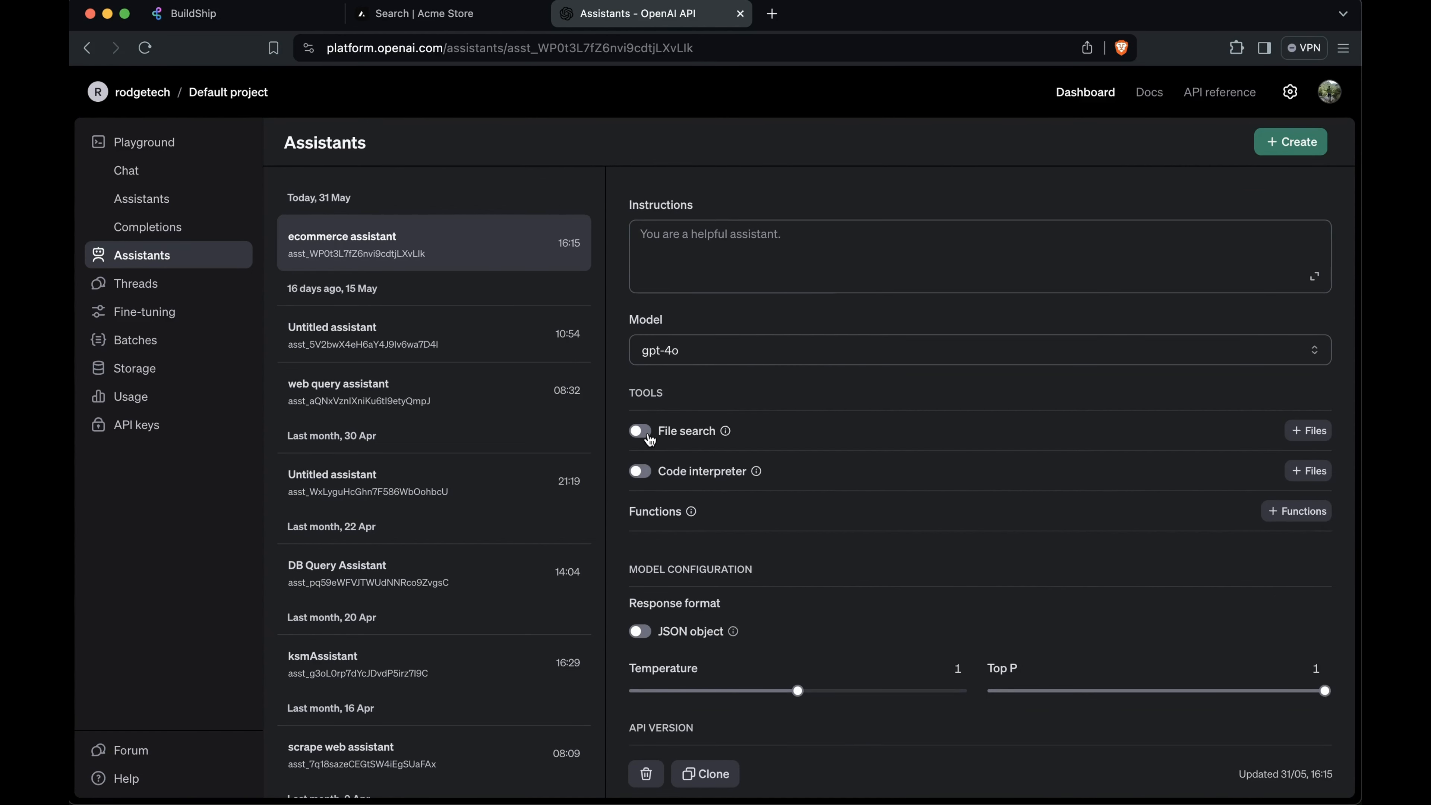
{"action": "left_click", "coordinate": [640, 431]}
Step: Switch to BuildShip, test the Anthropic LLM Extract workflow and copy its JSON result
{"action": "key", "text": "ctrl+Tab"}
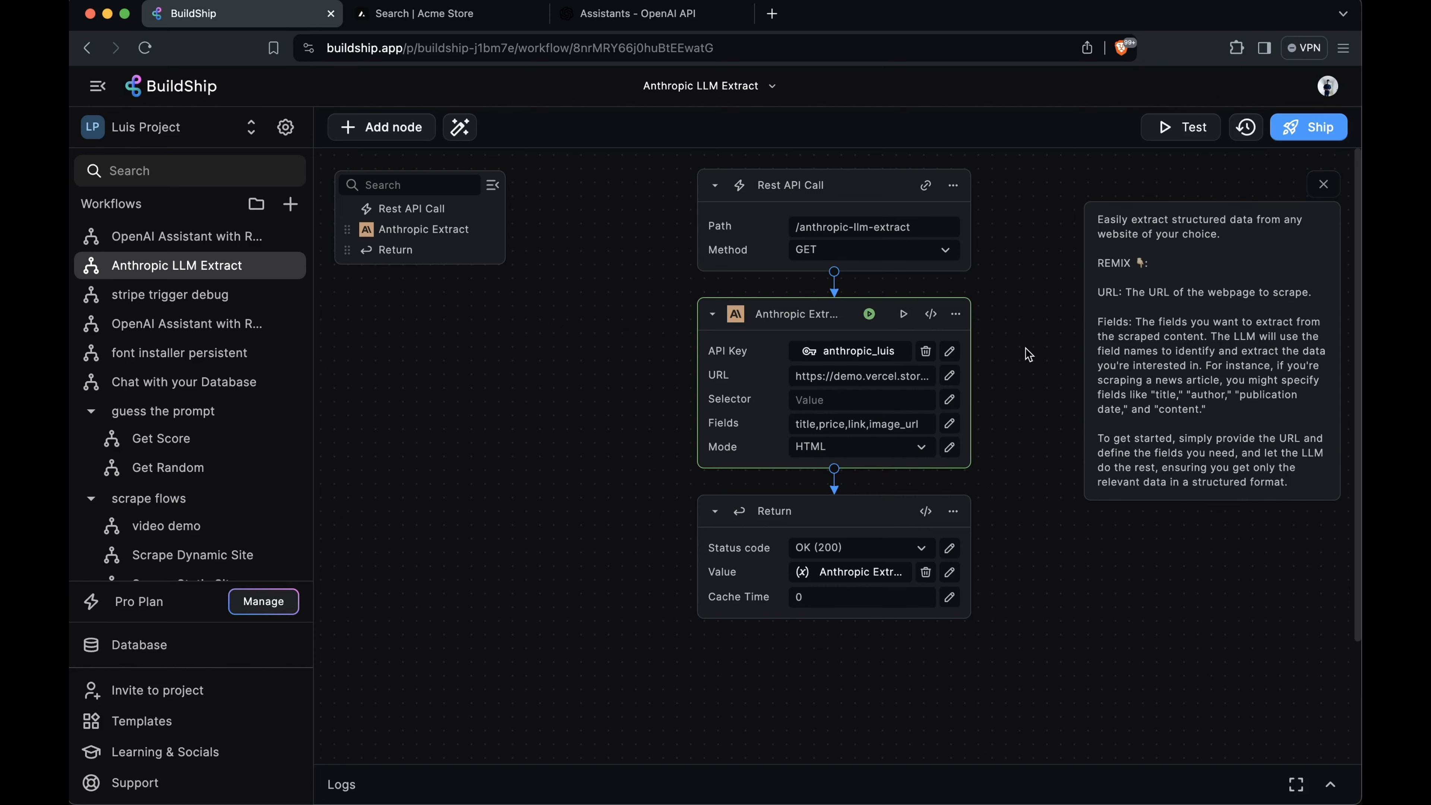
{"action": "left_click", "coordinate": [1180, 127]}
{"action": "left_click", "coordinate": [1083, 332]}
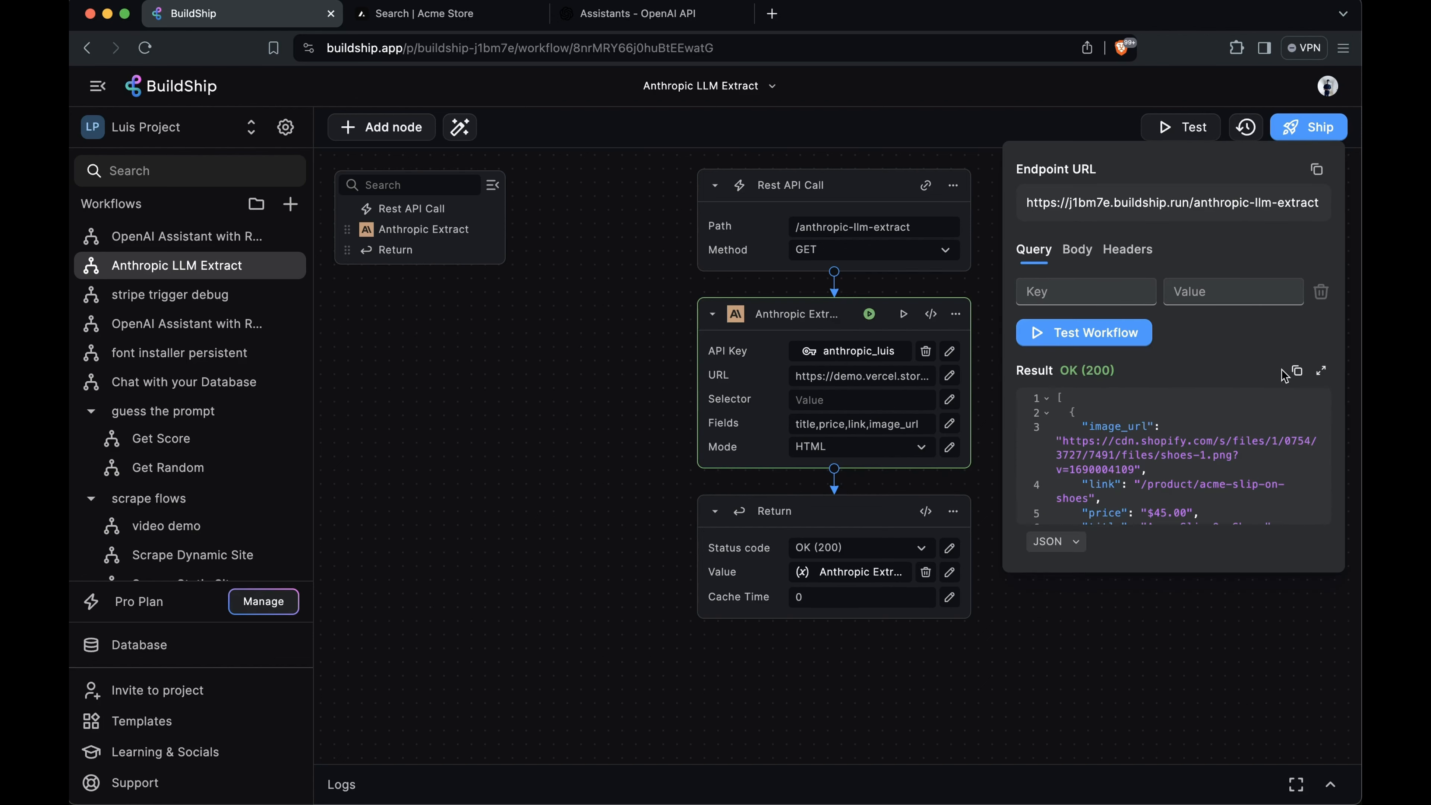
{"action": "left_click", "coordinate": [1298, 372]}
Step: Switch to VS Code, paste the copied JSON into the untitled file and save it as products.json on the Desktop
{"action": "key", "text": "super+Tab"}
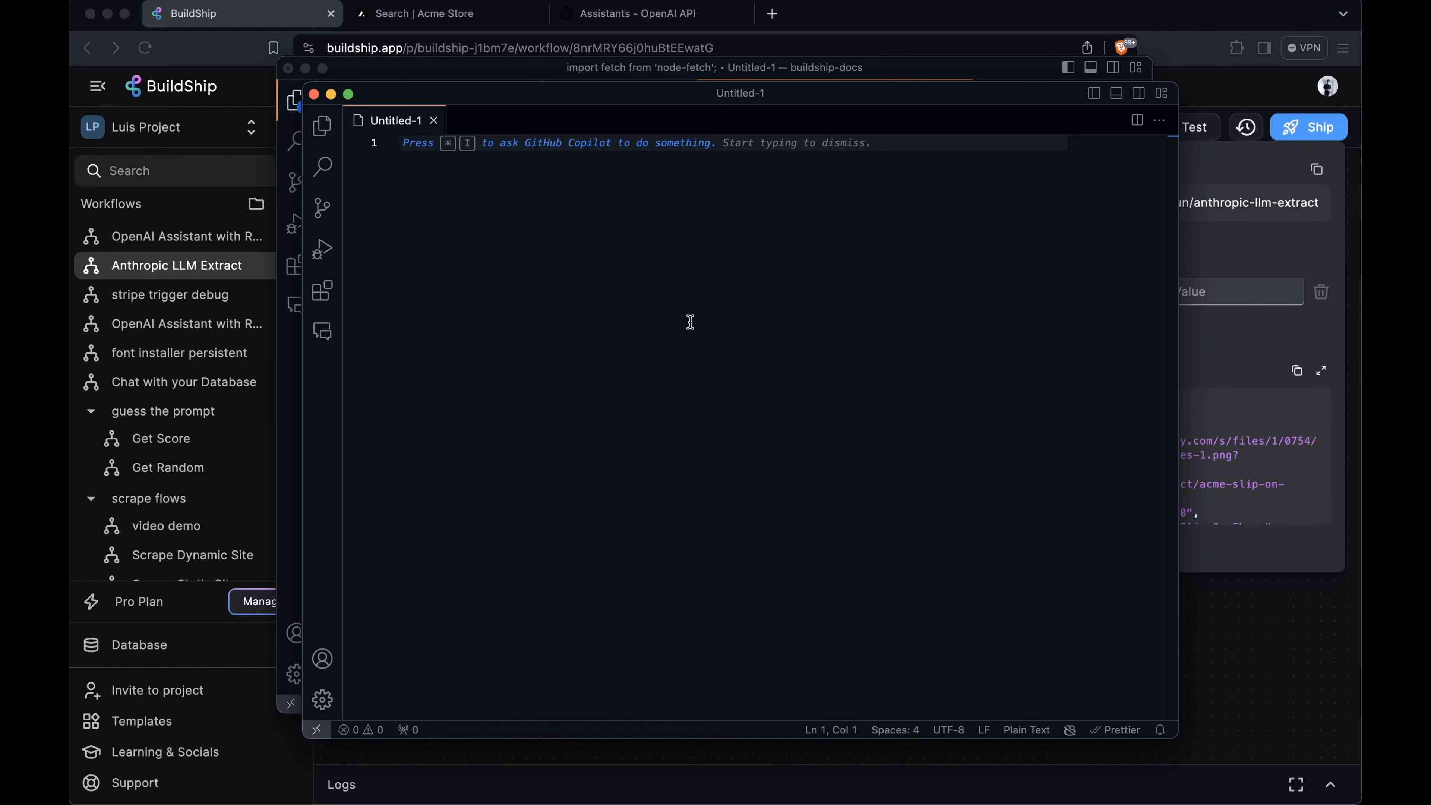
{"action": "key", "text": "super+v"}
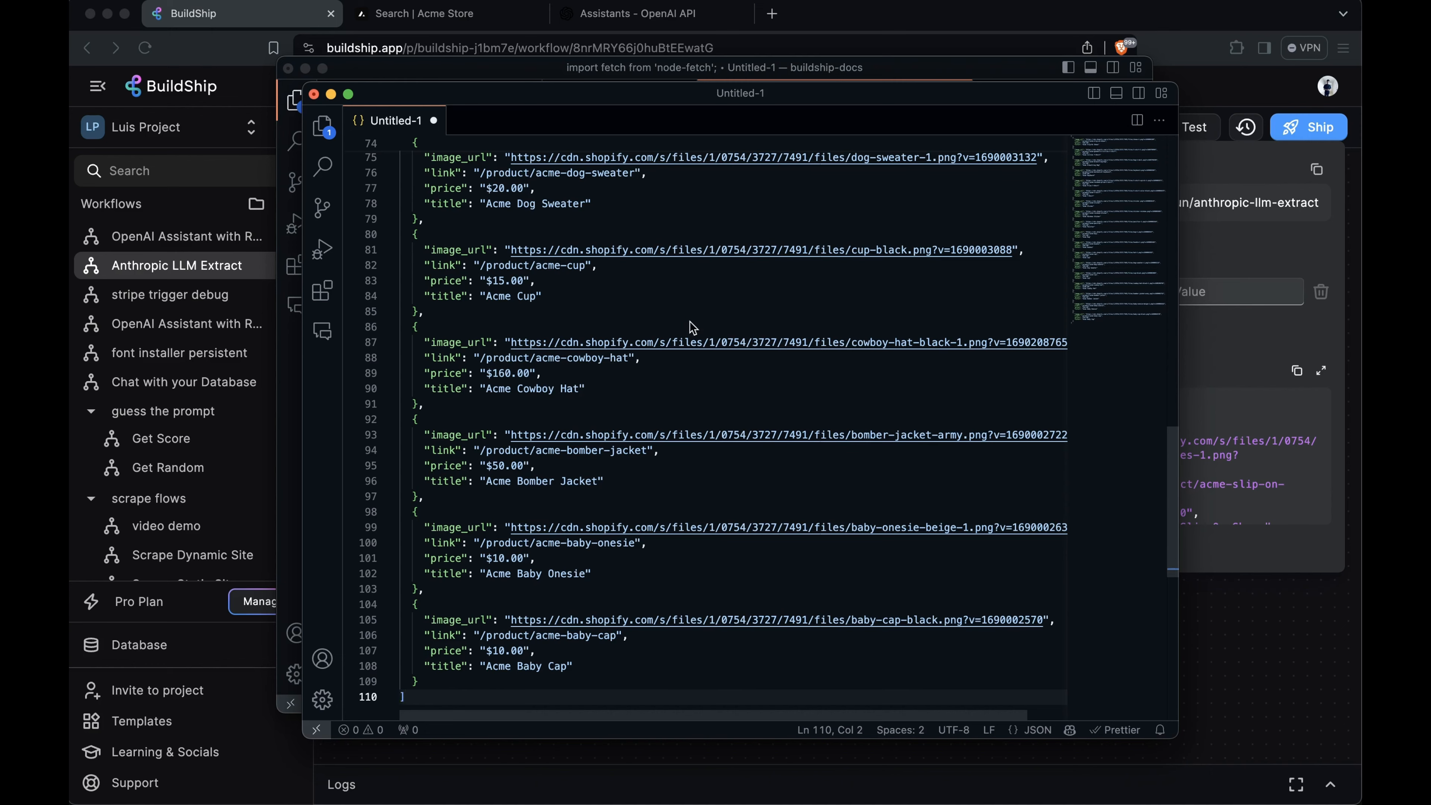
{"action": "key", "text": "super+s"}
{"action": "type", "text": "products"}
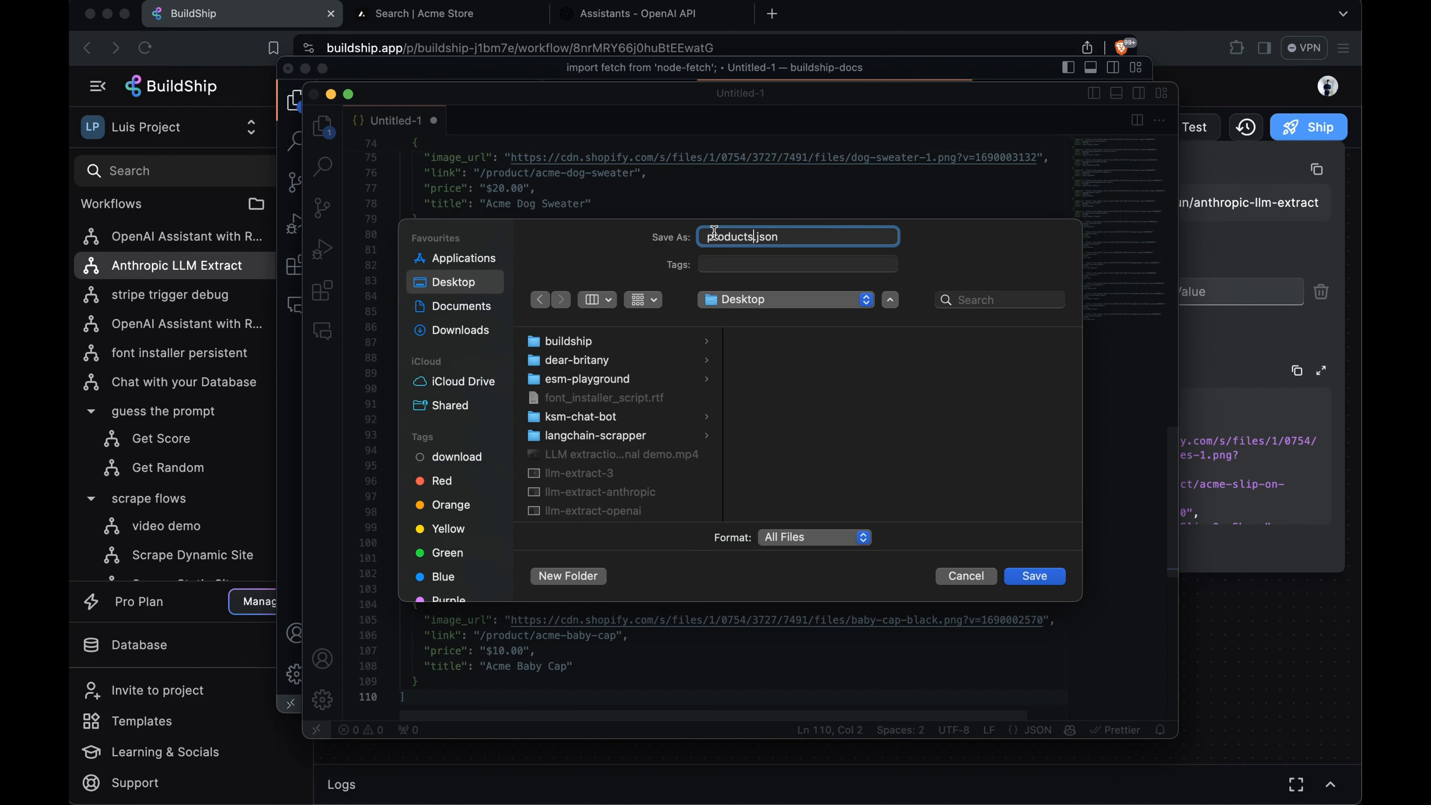
{"action": "left_click", "coordinate": [1034, 576]}
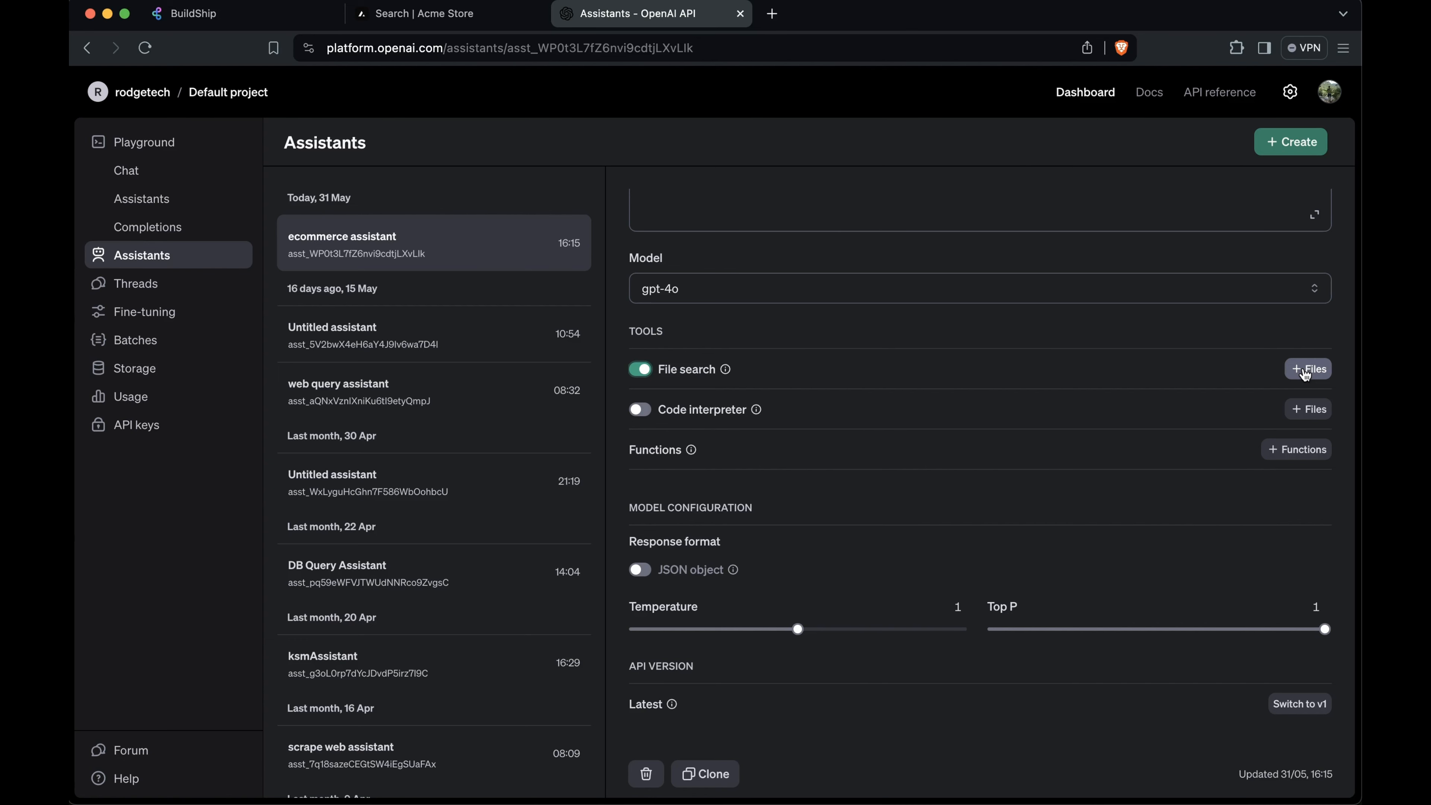
Step: Upload products.json to the ecommerce assistant's file search on the OpenAI platform and attach it
{"action": "left_click", "coordinate": [1305, 373]}
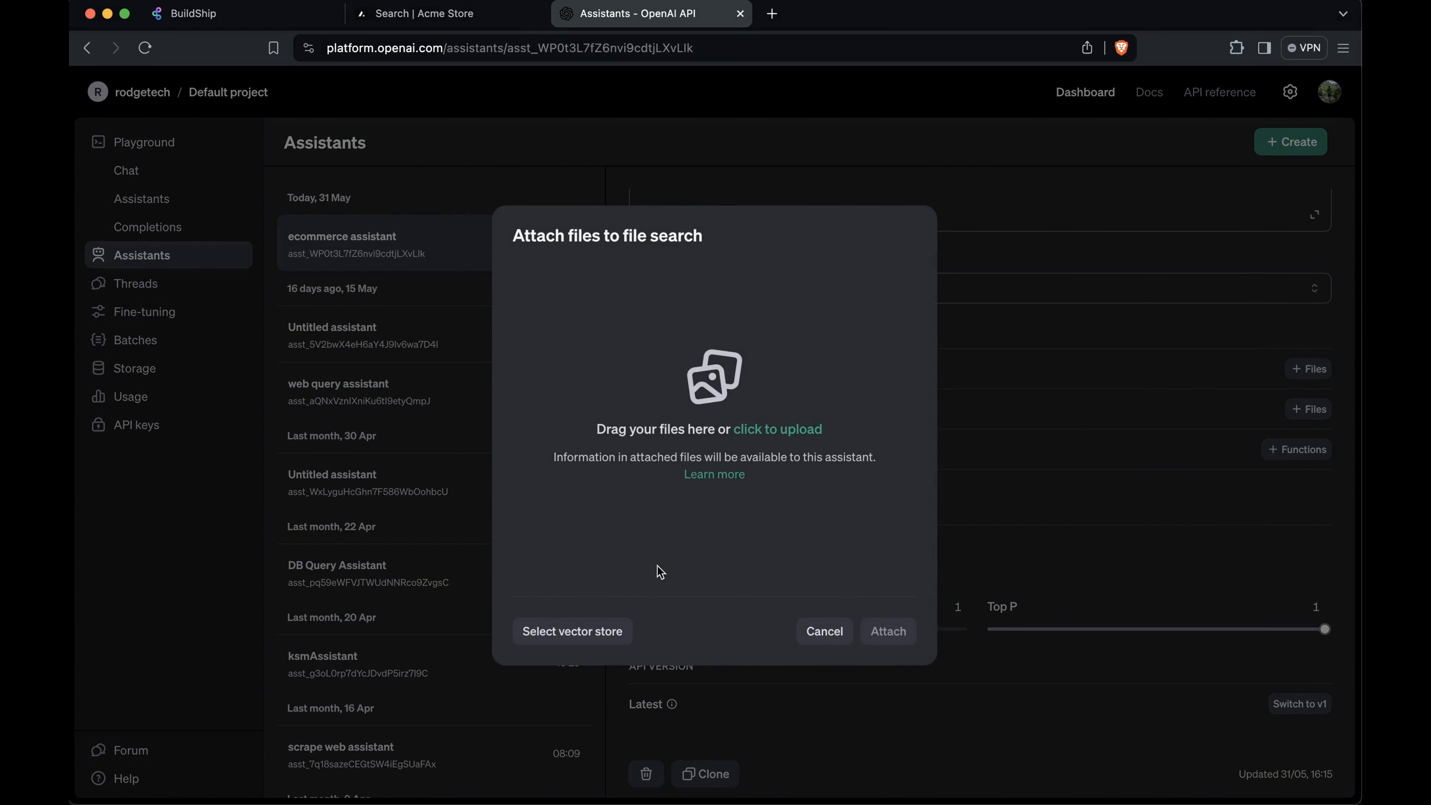
{"action": "left_click", "coordinate": [739, 434]}
{"action": "scroll", "coordinate": [558, 448], "scroll_direction": "up", "scroll_amount": 3}
{"action": "left_click", "coordinate": [582, 499]}
{"action": "double_click", "coordinate": [581, 499]}
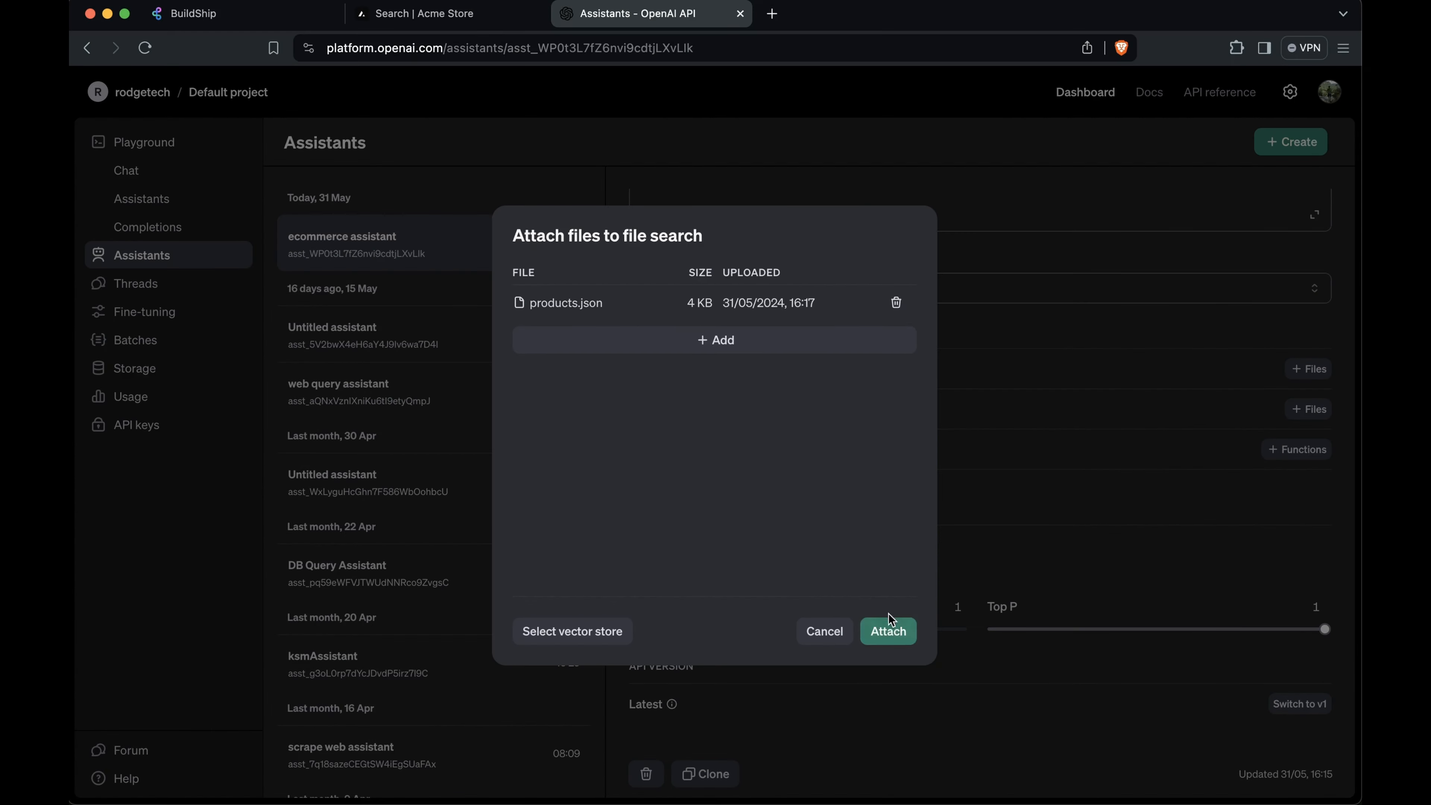
{"action": "left_click", "coordinate": [887, 631]}
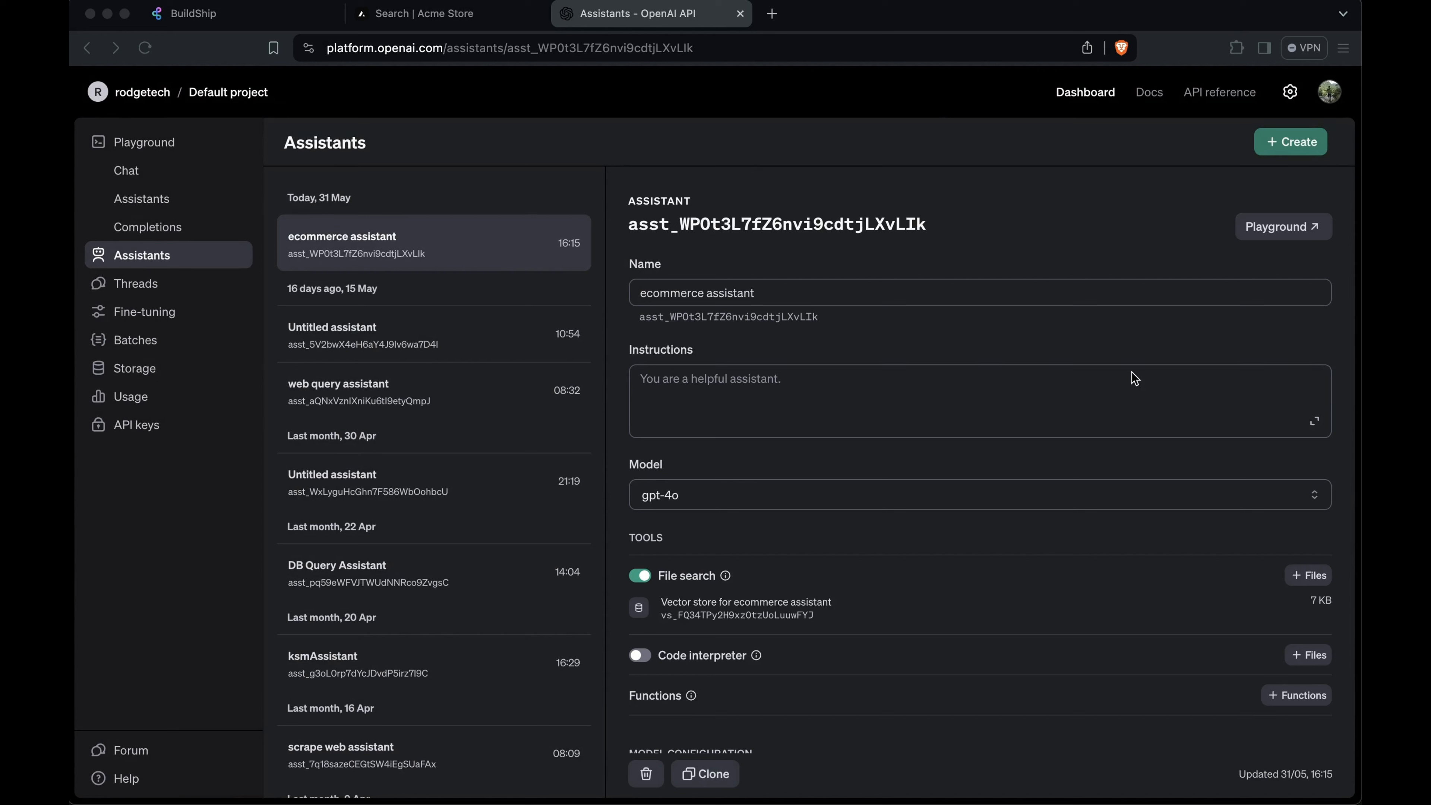
Step: Copy the ecommerce assistant's ID and paste it as the Assistant ID of BuildShip's OpenAI Assistant node
{"action": "left_click", "coordinate": [766, 320]}
{"action": "key", "text": "super+1"}
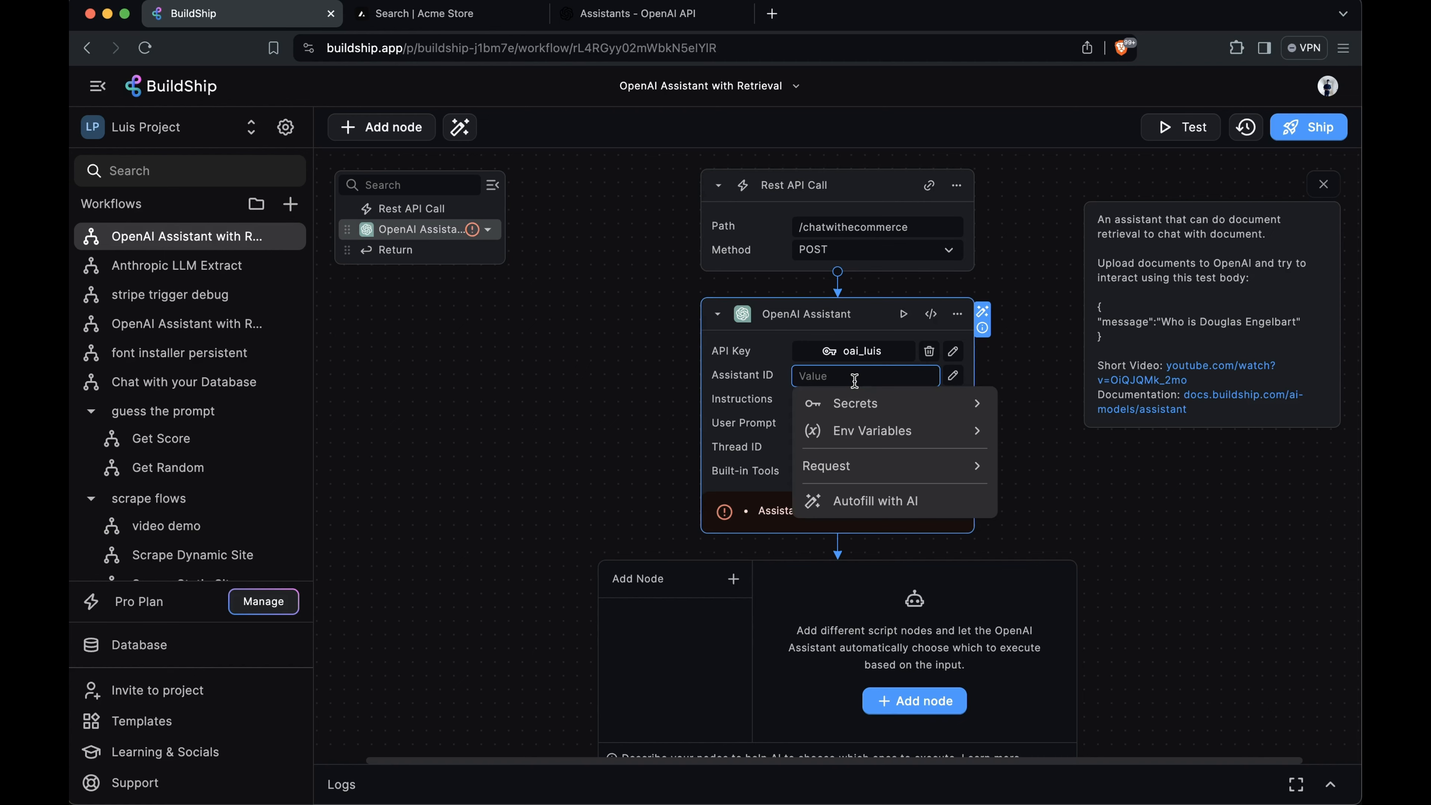
{"action": "key", "text": "super+v"}
{"action": "left_click", "coordinate": [1038, 311]}
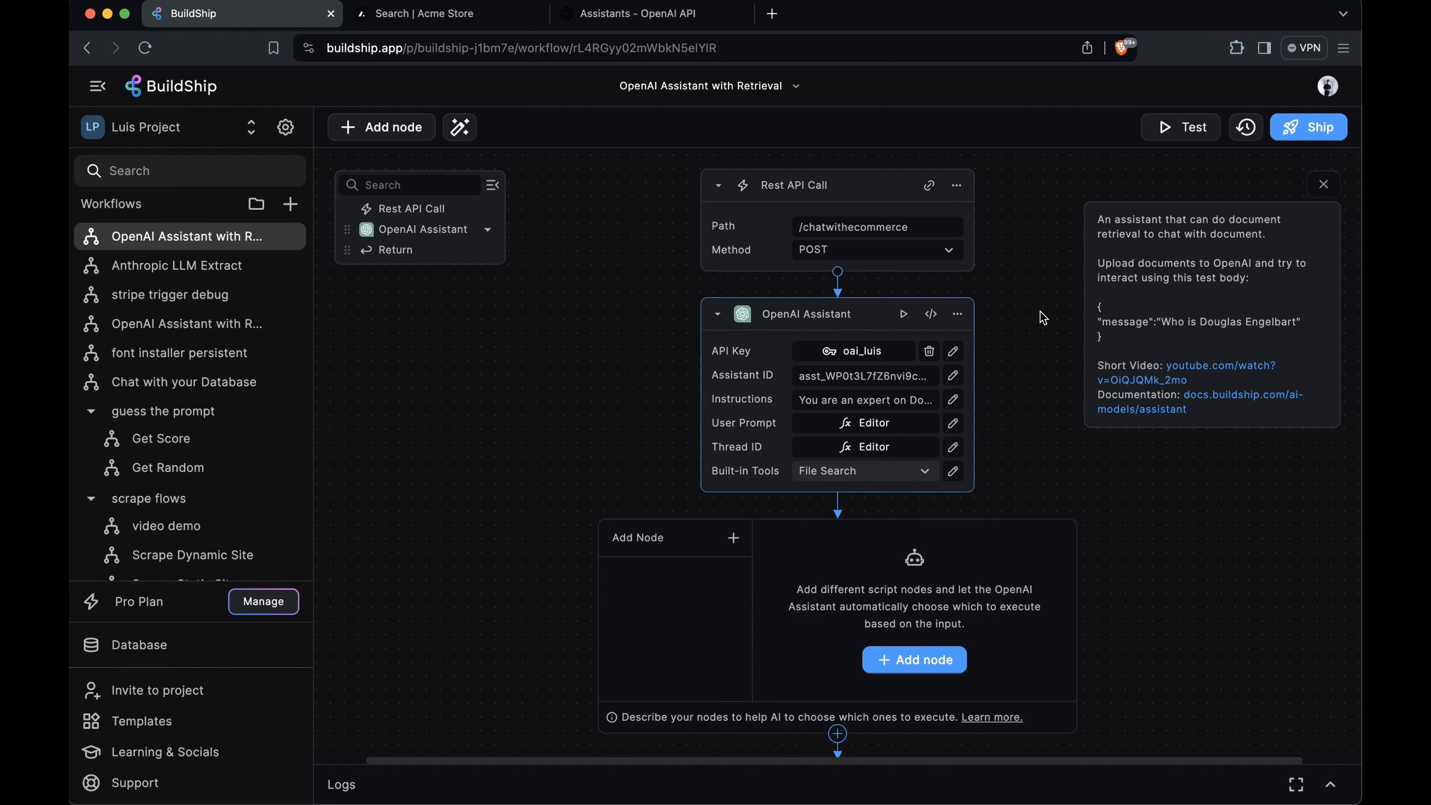
Step: Replace the OpenAI Assistant node's Instructions with an ecommerce assistant prompt that uses only the provided data and admits when it doesn't know
{"action": "left_click", "coordinate": [955, 400]}
{"action": "left_click", "coordinate": [1141, 429]}
{"action": "key", "text": "super+a"}
{"action": "key", "text": "super+v"}
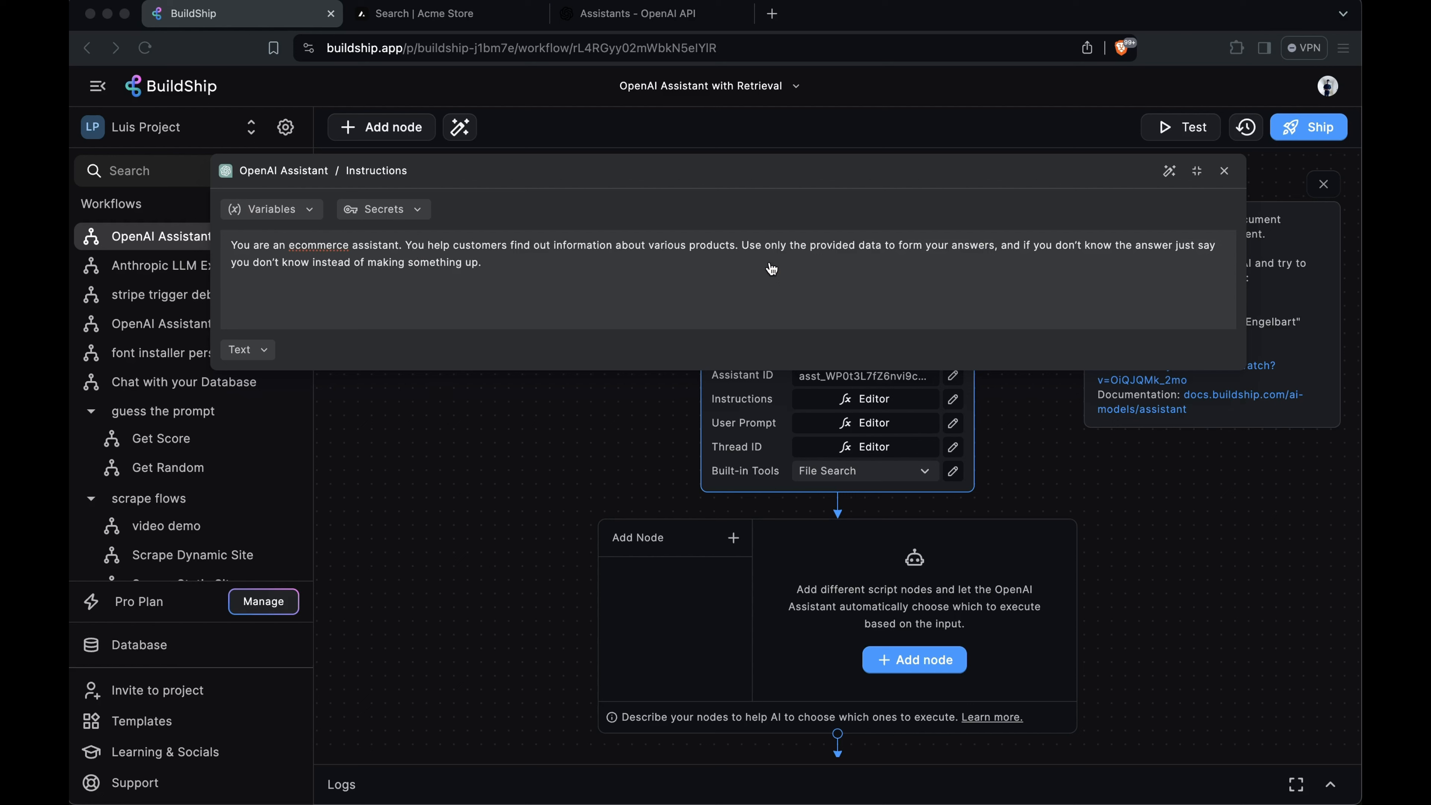
Step: Check the OpenAI Assistant node's User Prompt expression and clear its Thread ID value
{"action": "left_click", "coordinate": [878, 424]}
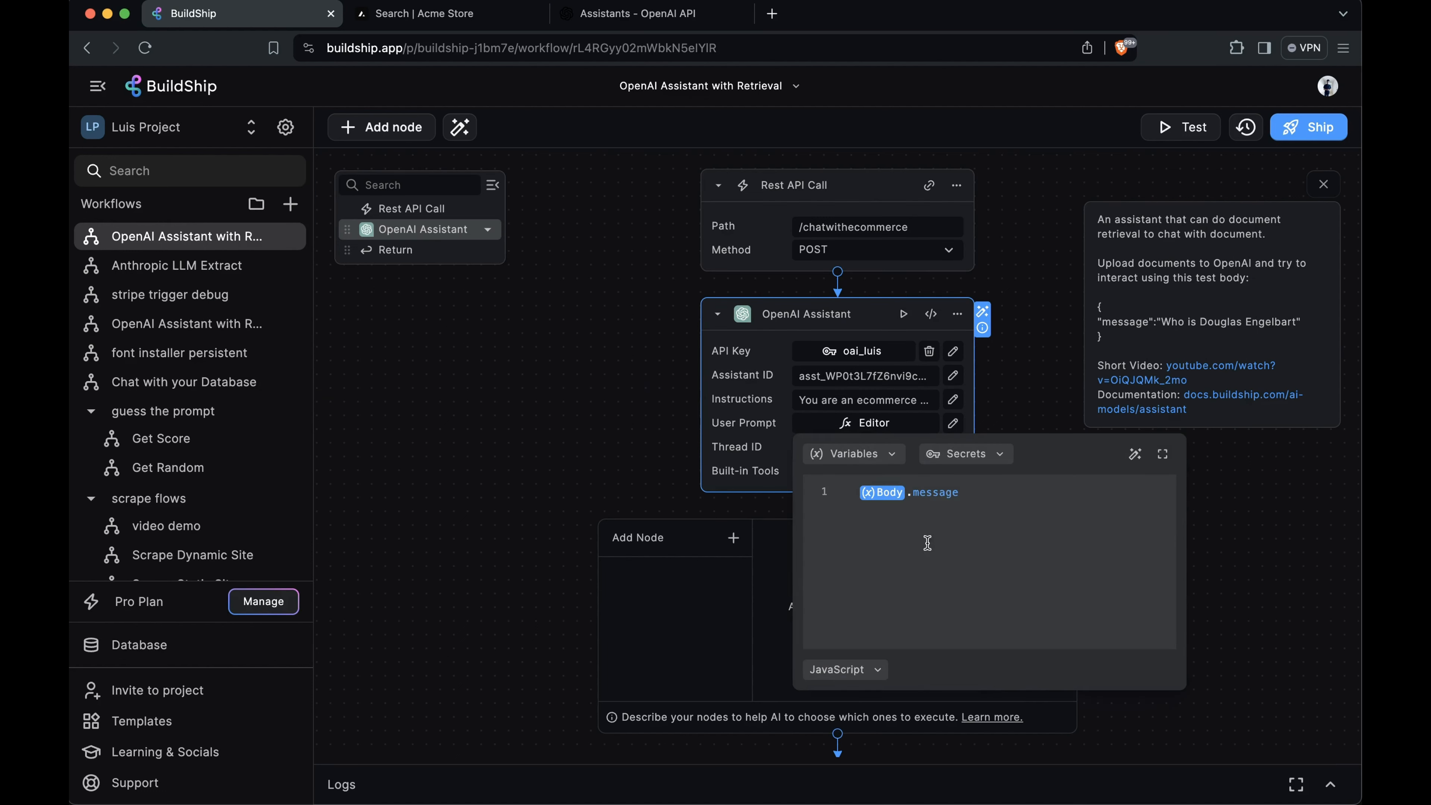
{"action": "key", "text": "Escape"}
{"action": "left_click", "coordinate": [880, 451]}
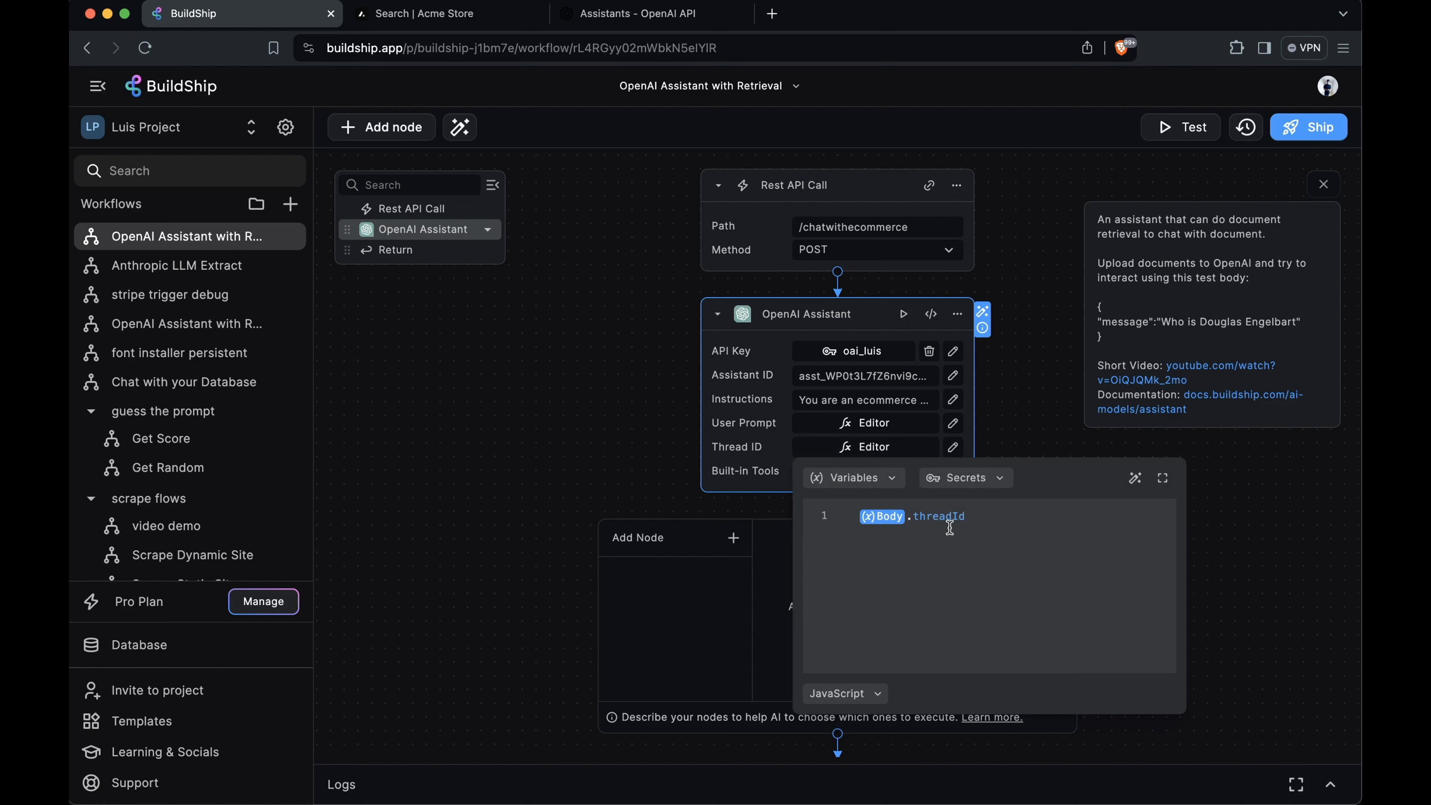
{"action": "key", "text": "BackSpace"}
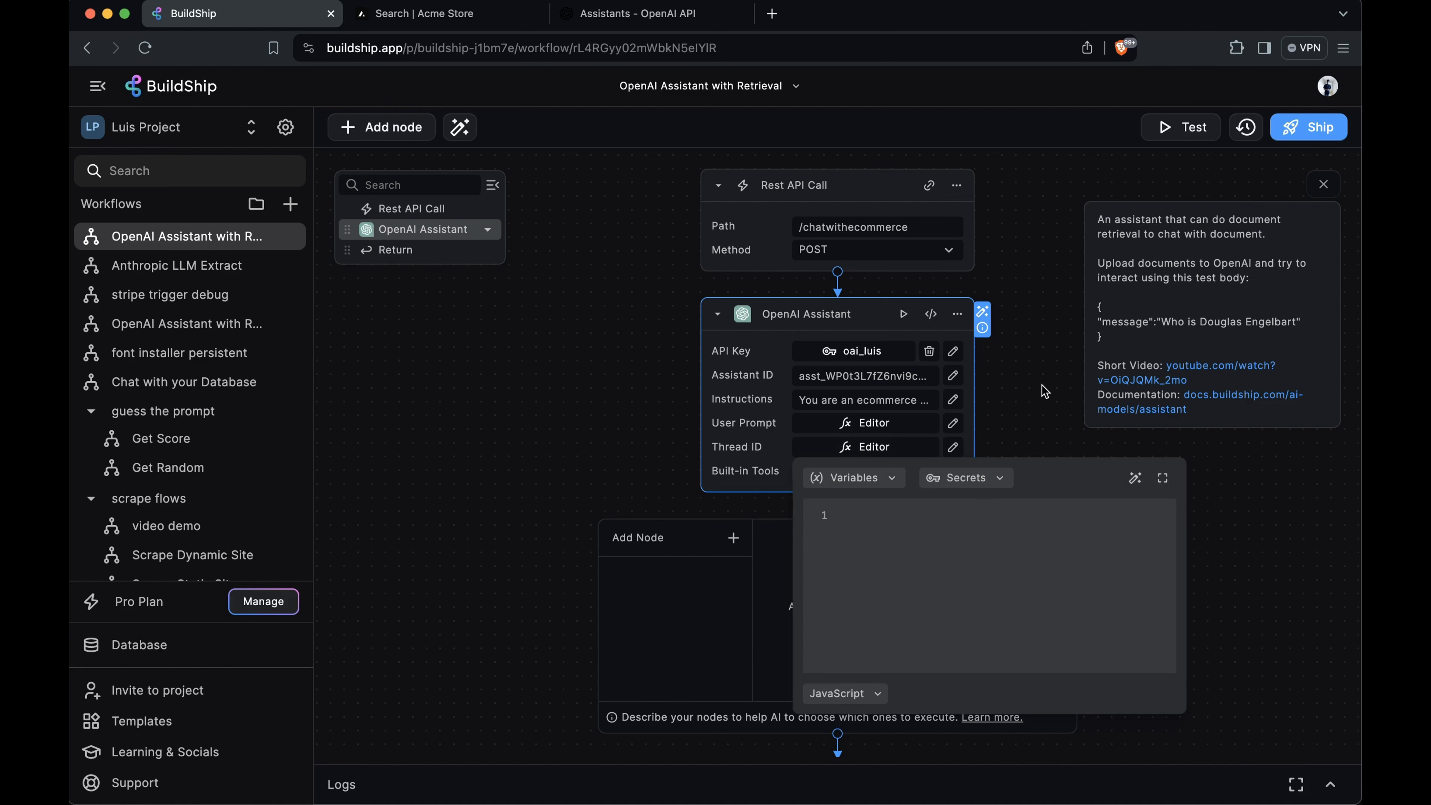
{"action": "left_click", "coordinate": [1029, 412]}
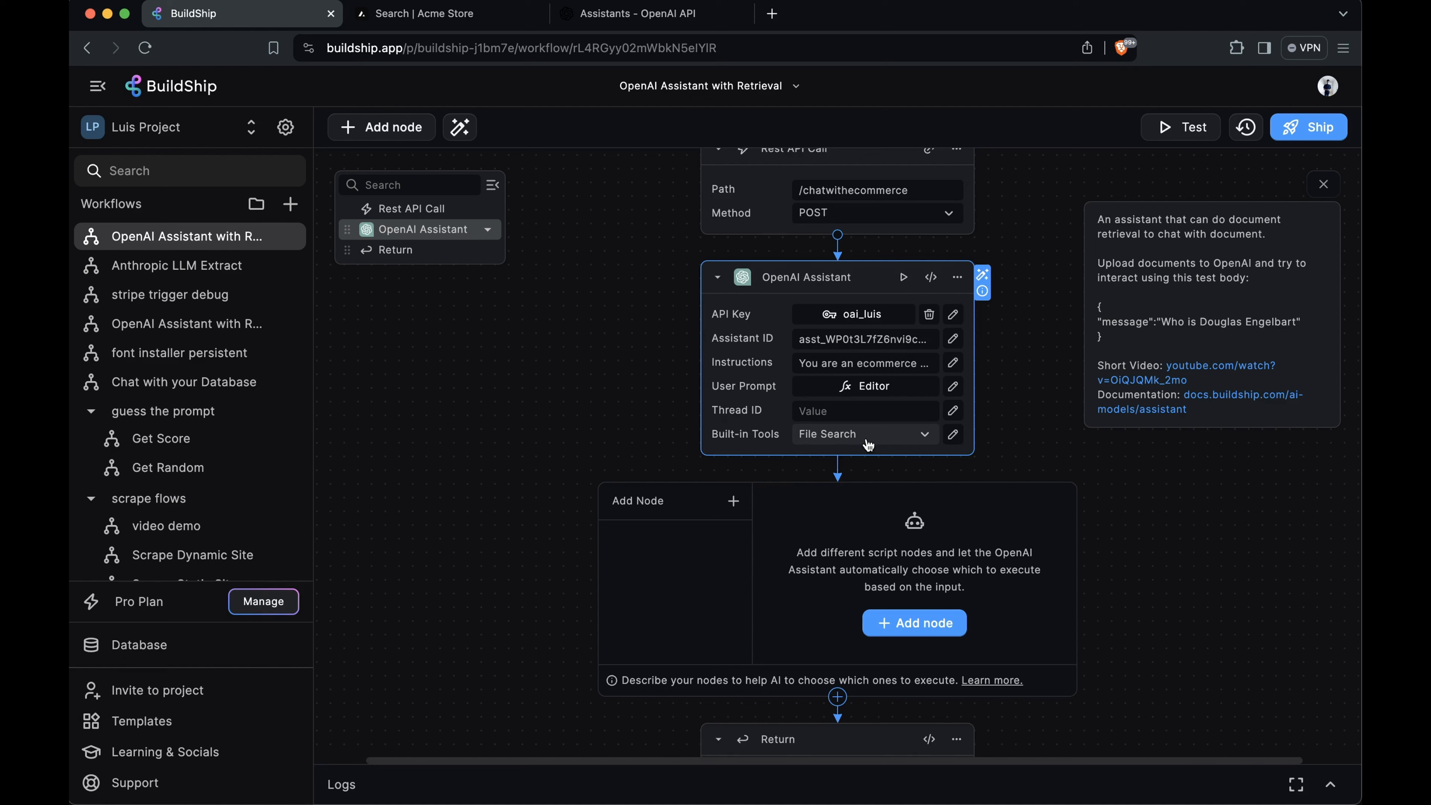
Step: Review the Return node's Value, and test the workflow with the body {"message": "Hi, I'm looking for a hat"}, reading the hats in the answer
{"action": "scroll", "coordinate": [840, 693], "scroll_direction": "down", "scroll_amount": 5}
{"action": "left_click", "coordinate": [870, 473]}
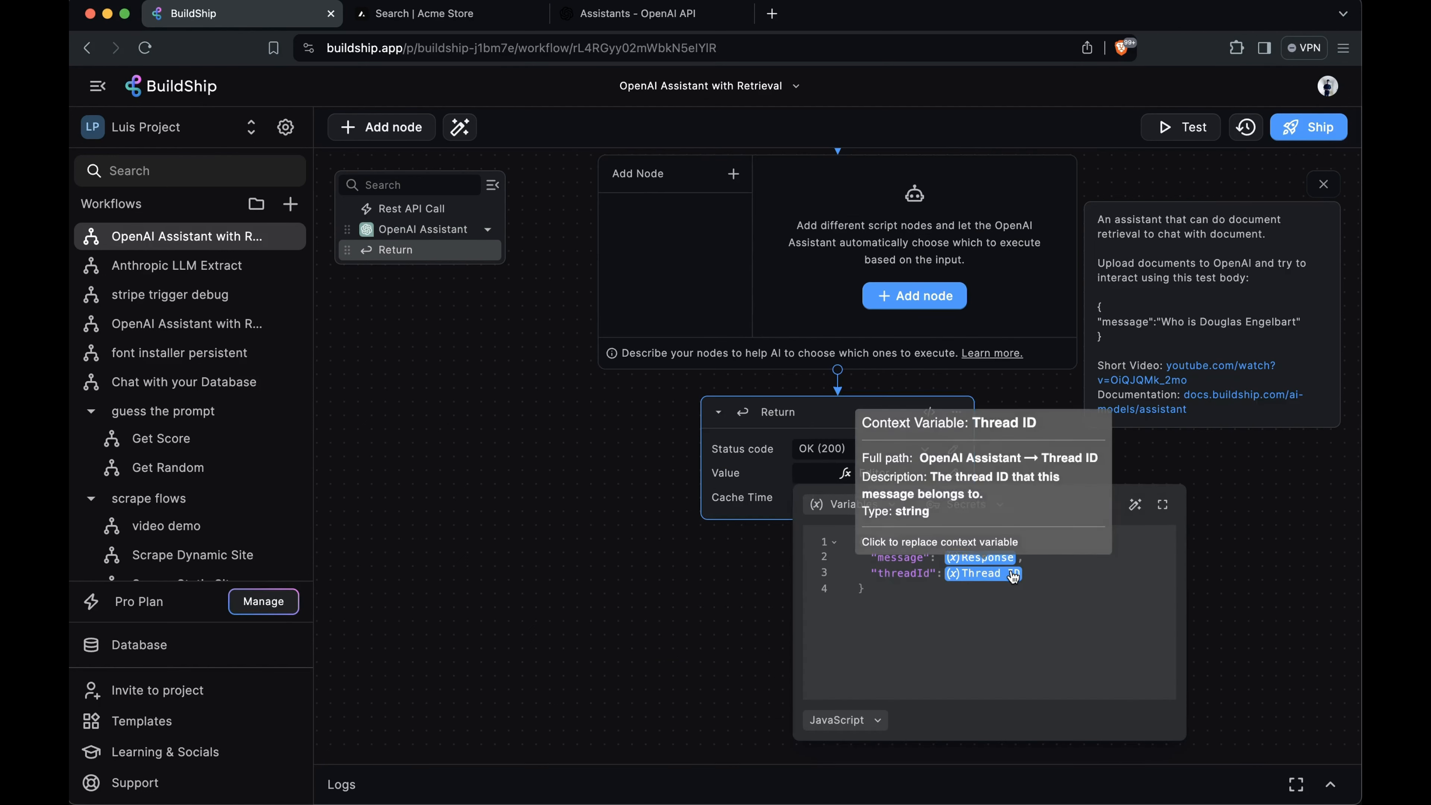
{"action": "left_click", "coordinate": [994, 559]}
{"action": "left_click", "coordinate": [1118, 672]}
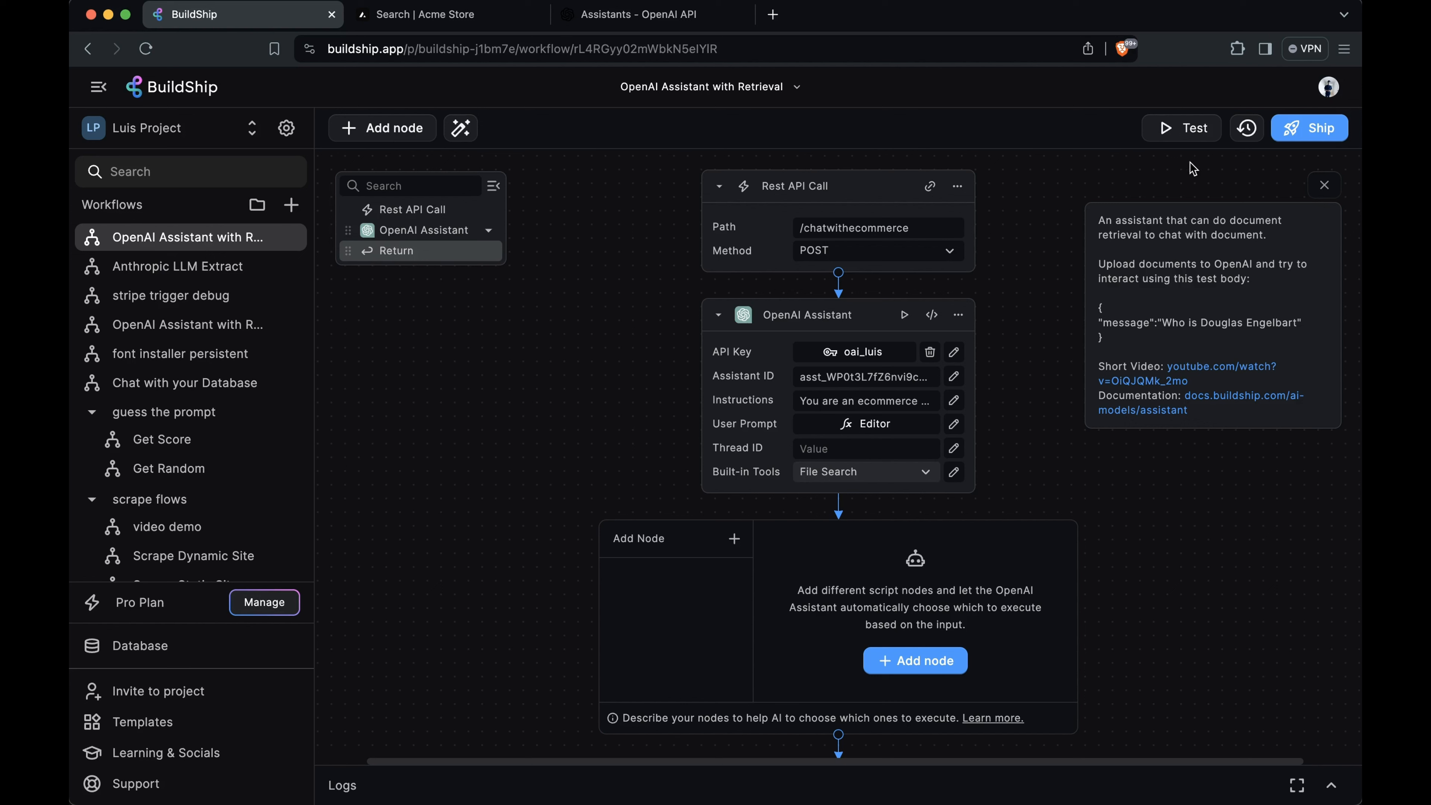
{"action": "left_click", "coordinate": [1180, 135]}
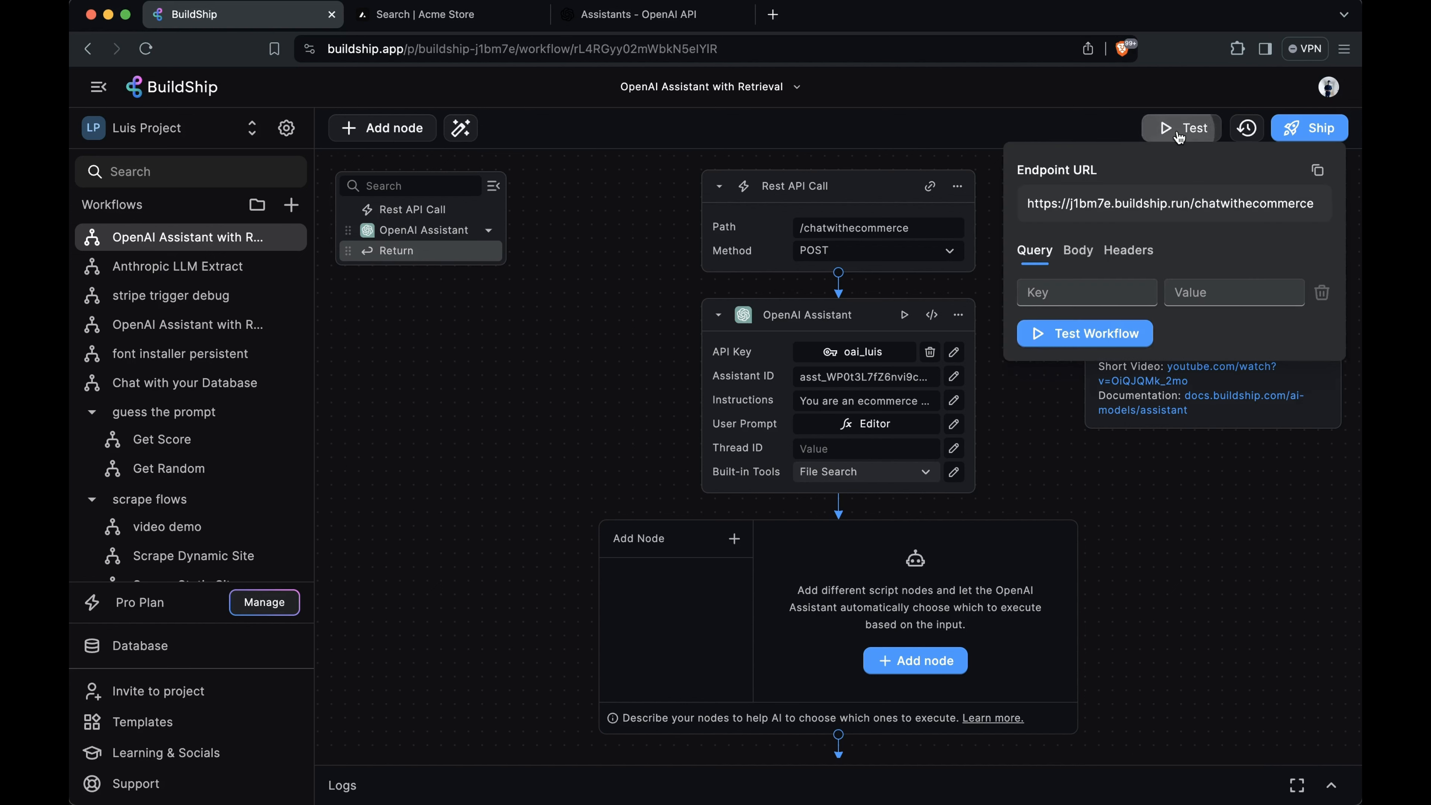
{"action": "left_click", "coordinate": [1078, 250]}
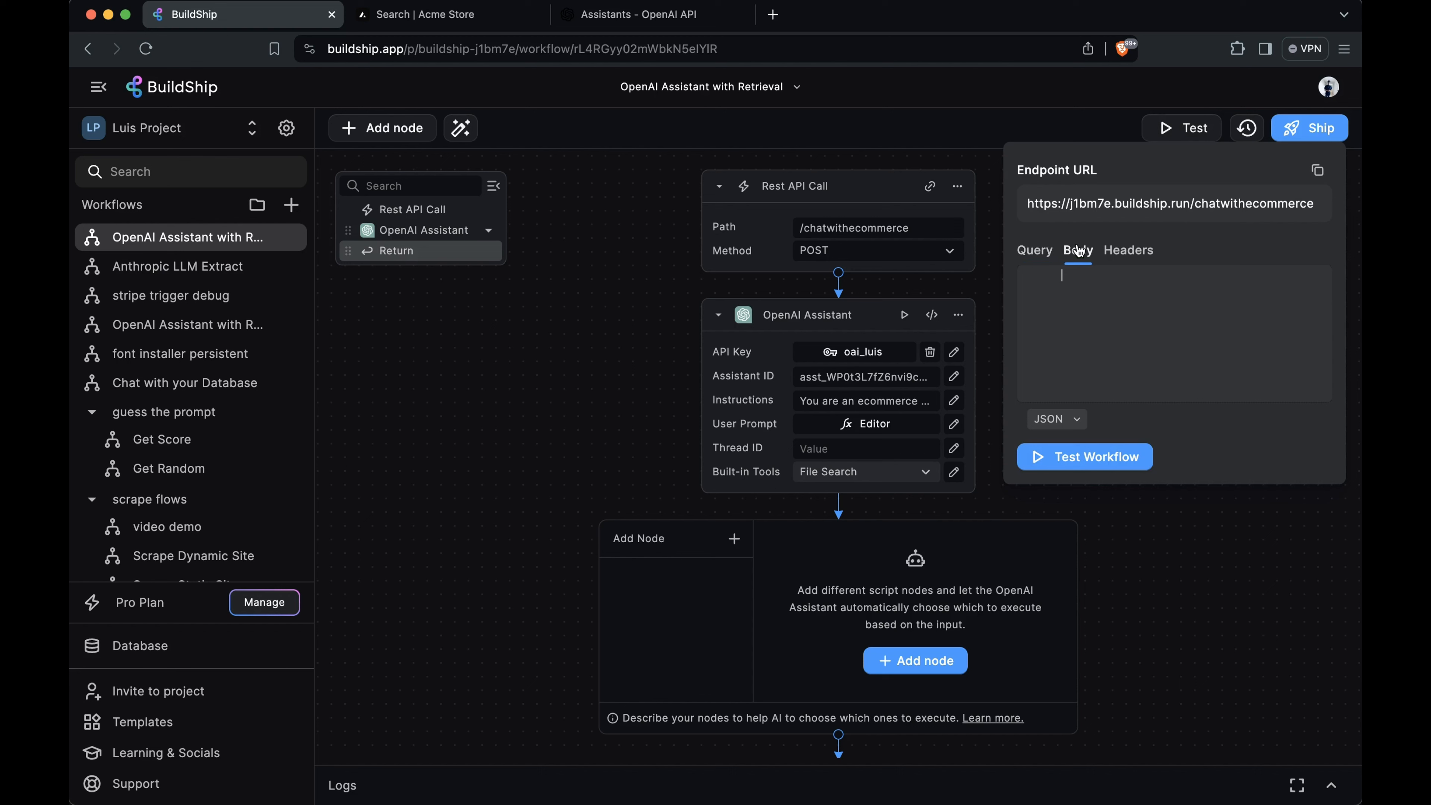
{"action": "left_click", "coordinate": [1095, 321]}
{"action": "key", "text": "super+v"}
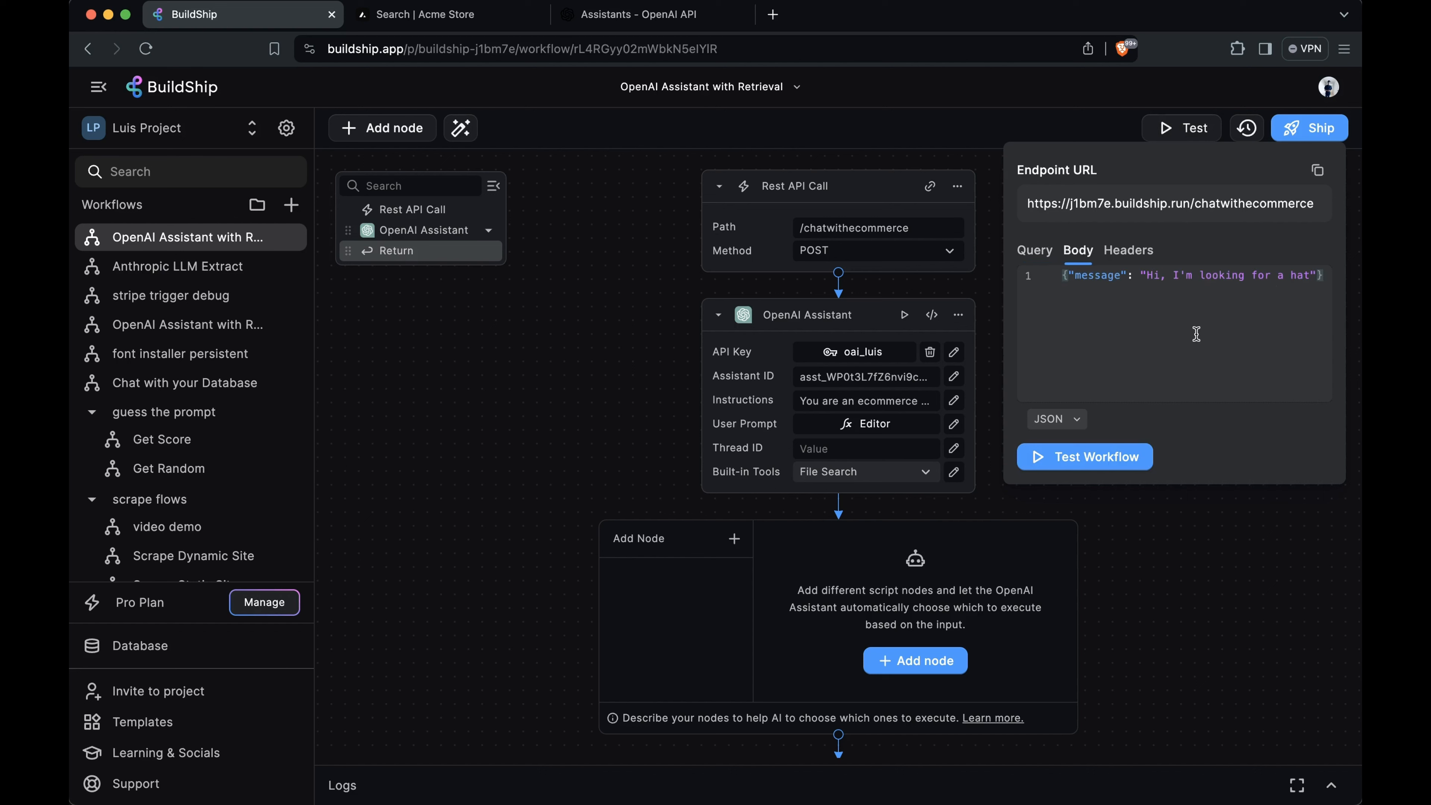
{"action": "left_click", "coordinate": [1090, 460]}
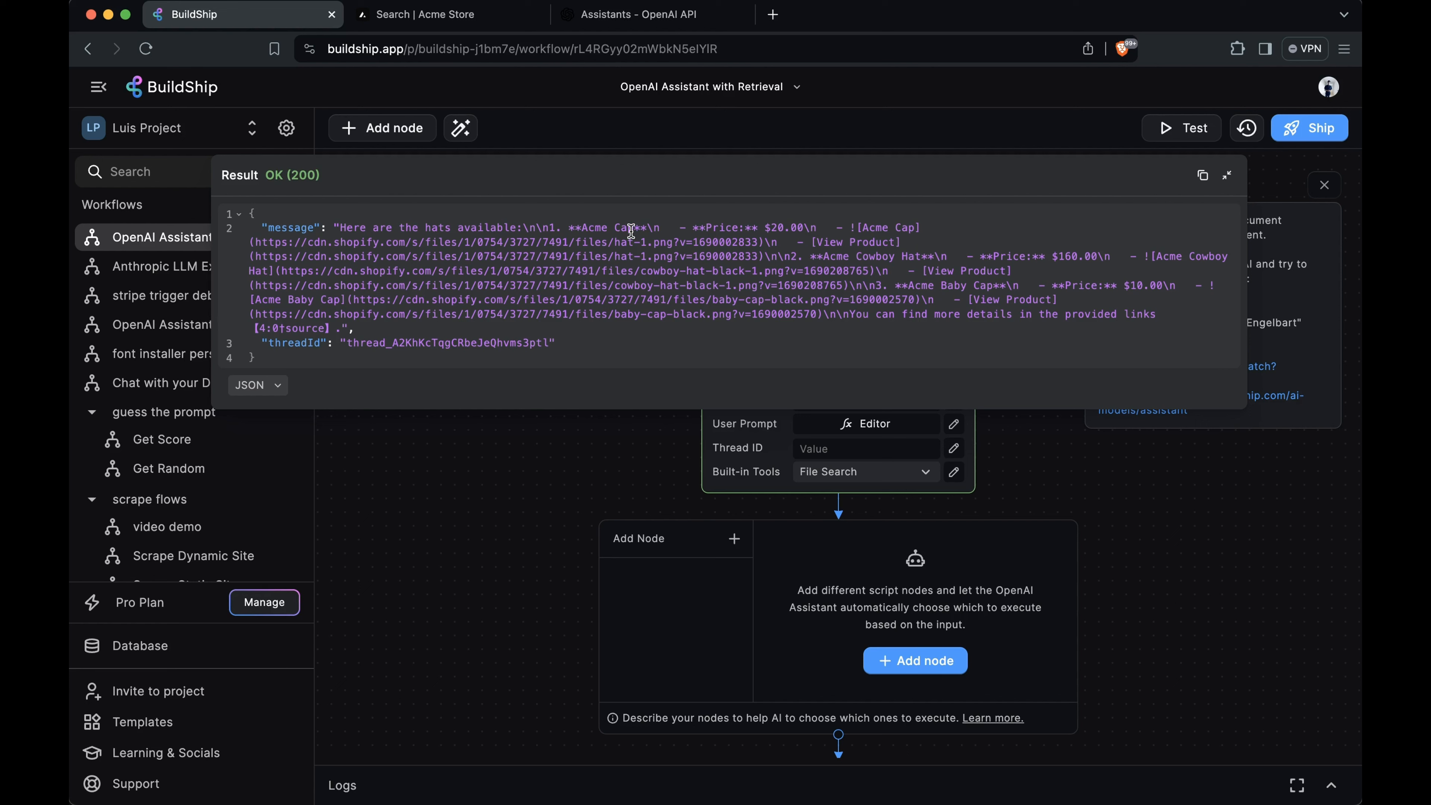
{"action": "left_click_drag", "start_coordinate": [635, 230], "coordinate": [585, 227]}
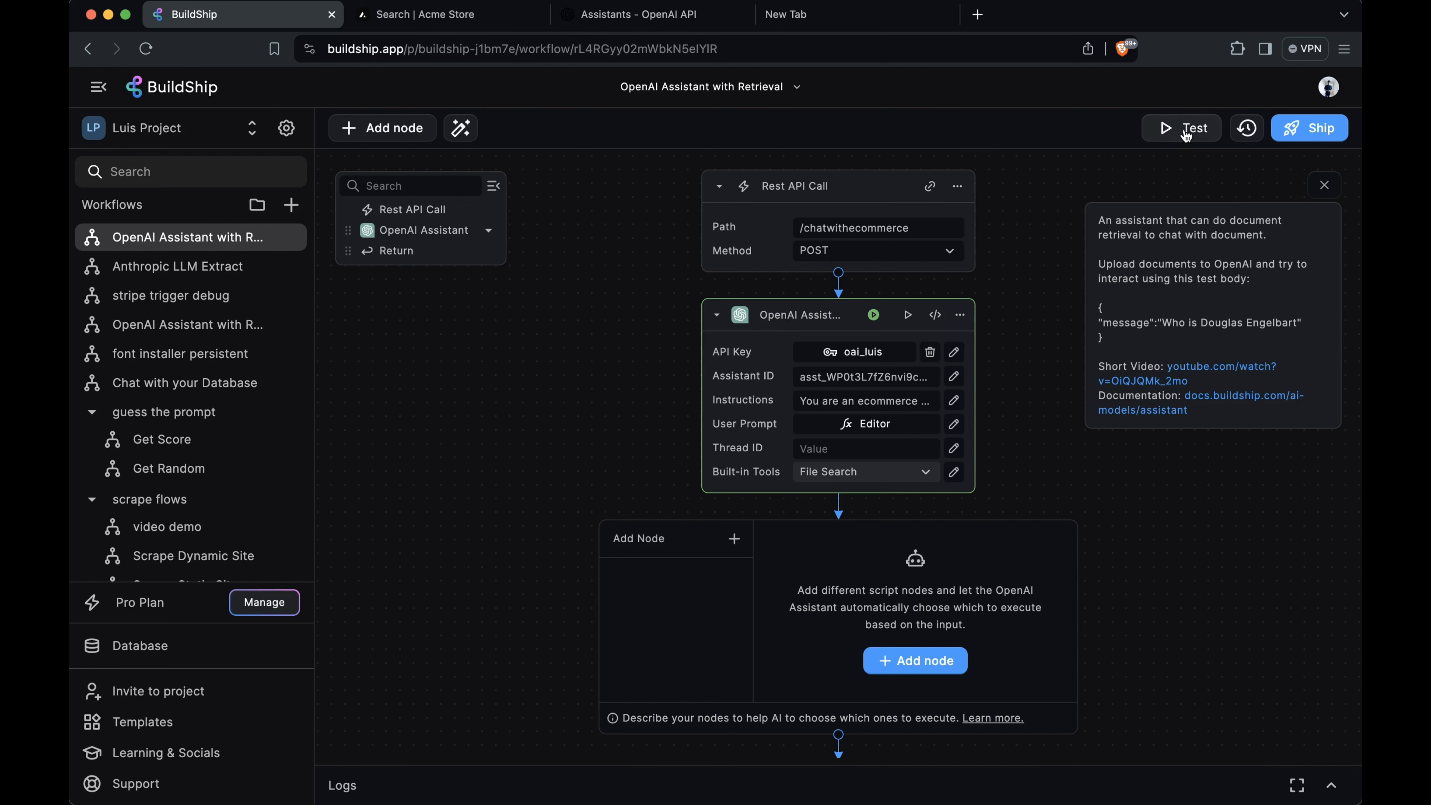
Step: Test the workflow with the message "Hi, do you have anything for my dog?" and compare the suggested product with its Acme Store listing
{"action": "left_click", "coordinate": [1181, 128]}
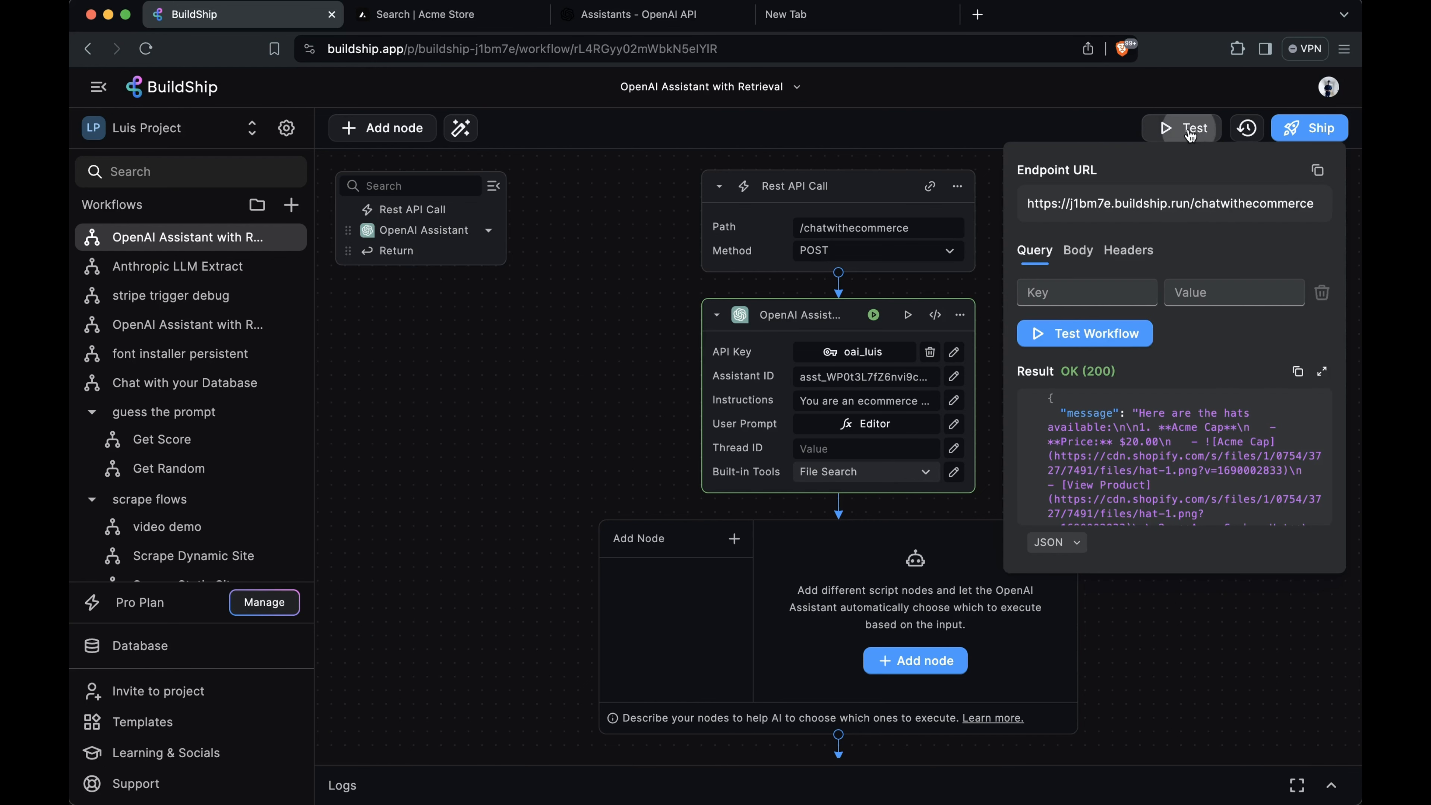
{"action": "left_click", "coordinate": [1077, 250]}
{"action": "left_click", "coordinate": [1133, 295]}
{"action": "key", "text": "ctrl+a"}
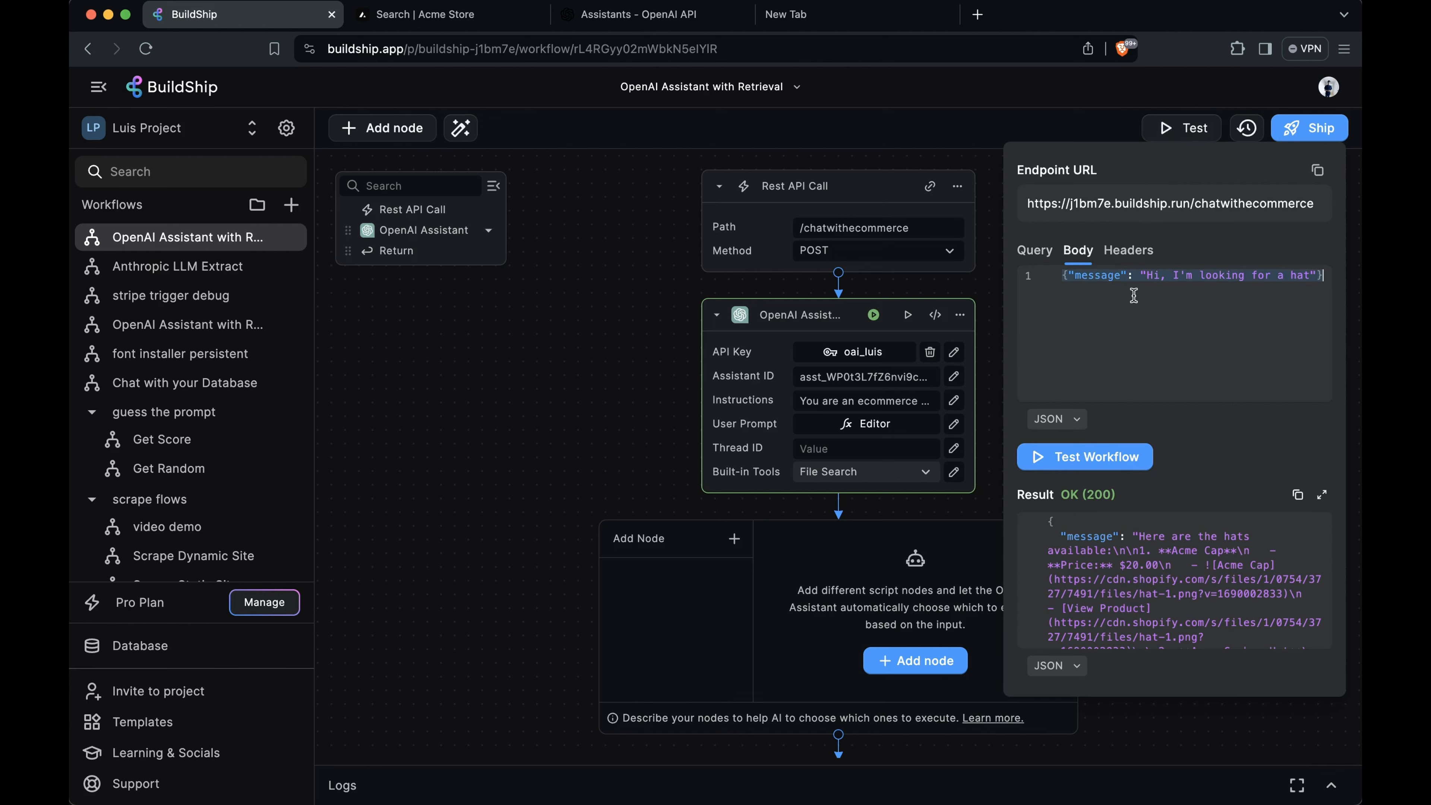
{"action": "type", "text": "{\"message\": \"Hi, do you have anything for my dog?\"}"}
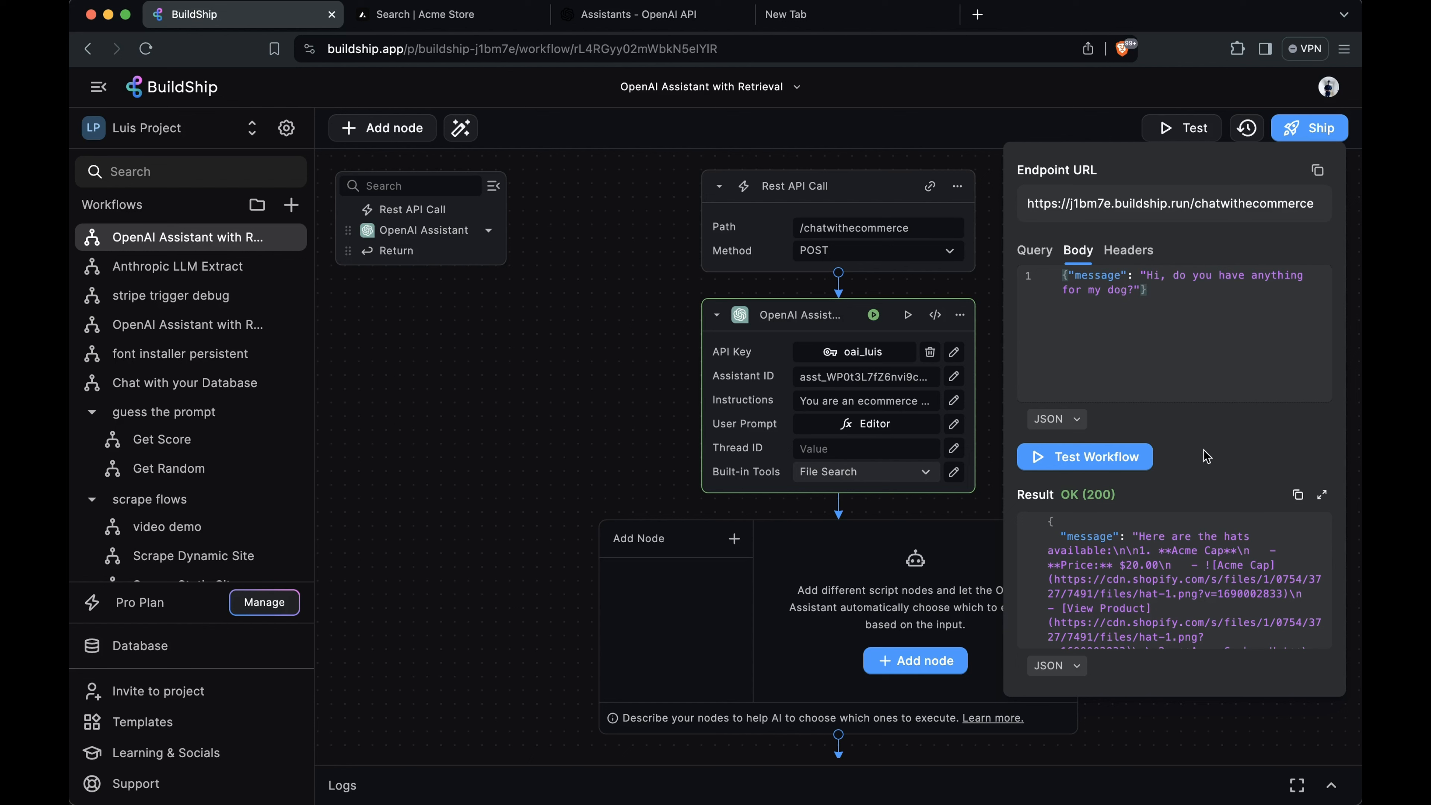
{"action": "left_click", "coordinate": [1099, 457]}
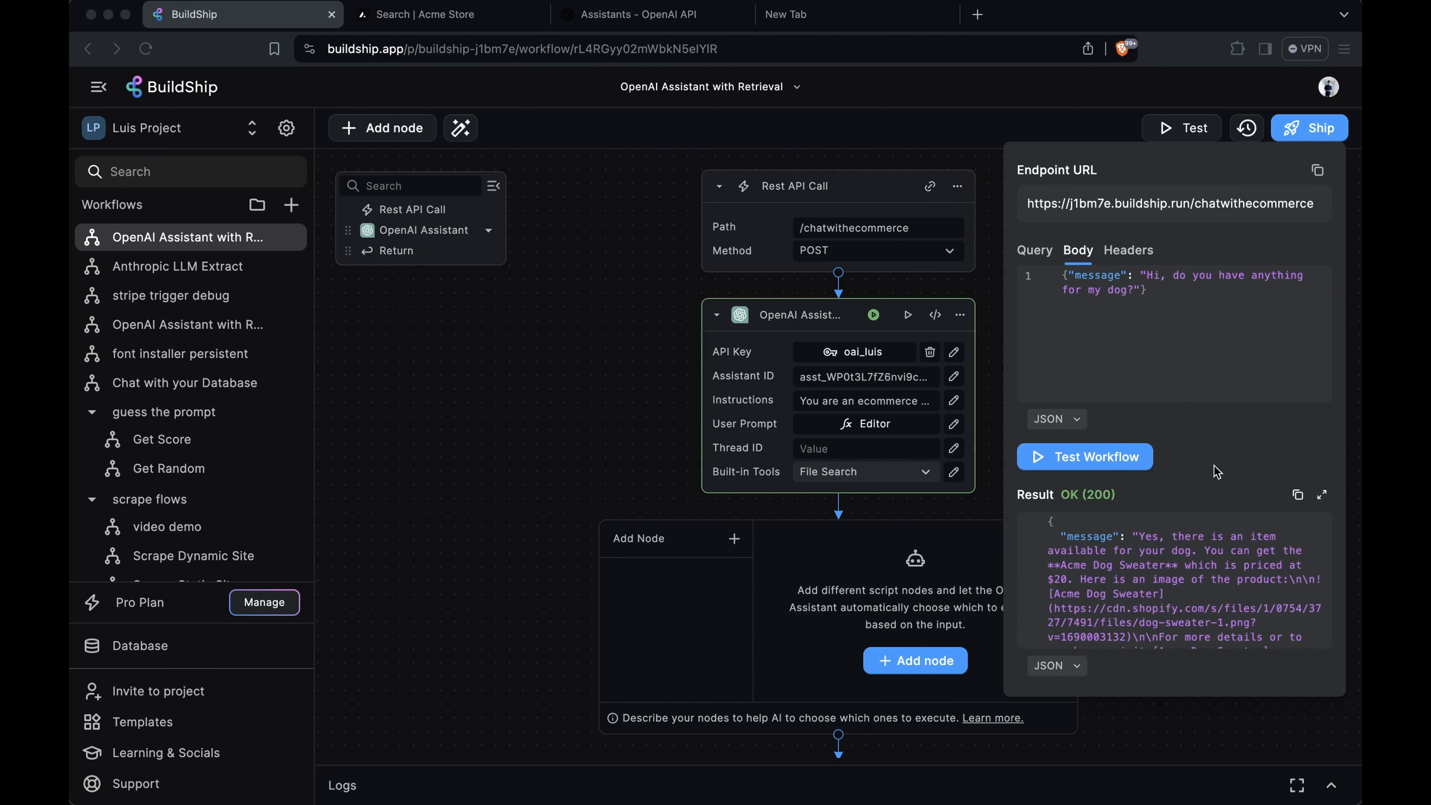
{"action": "left_click", "coordinate": [1321, 495]}
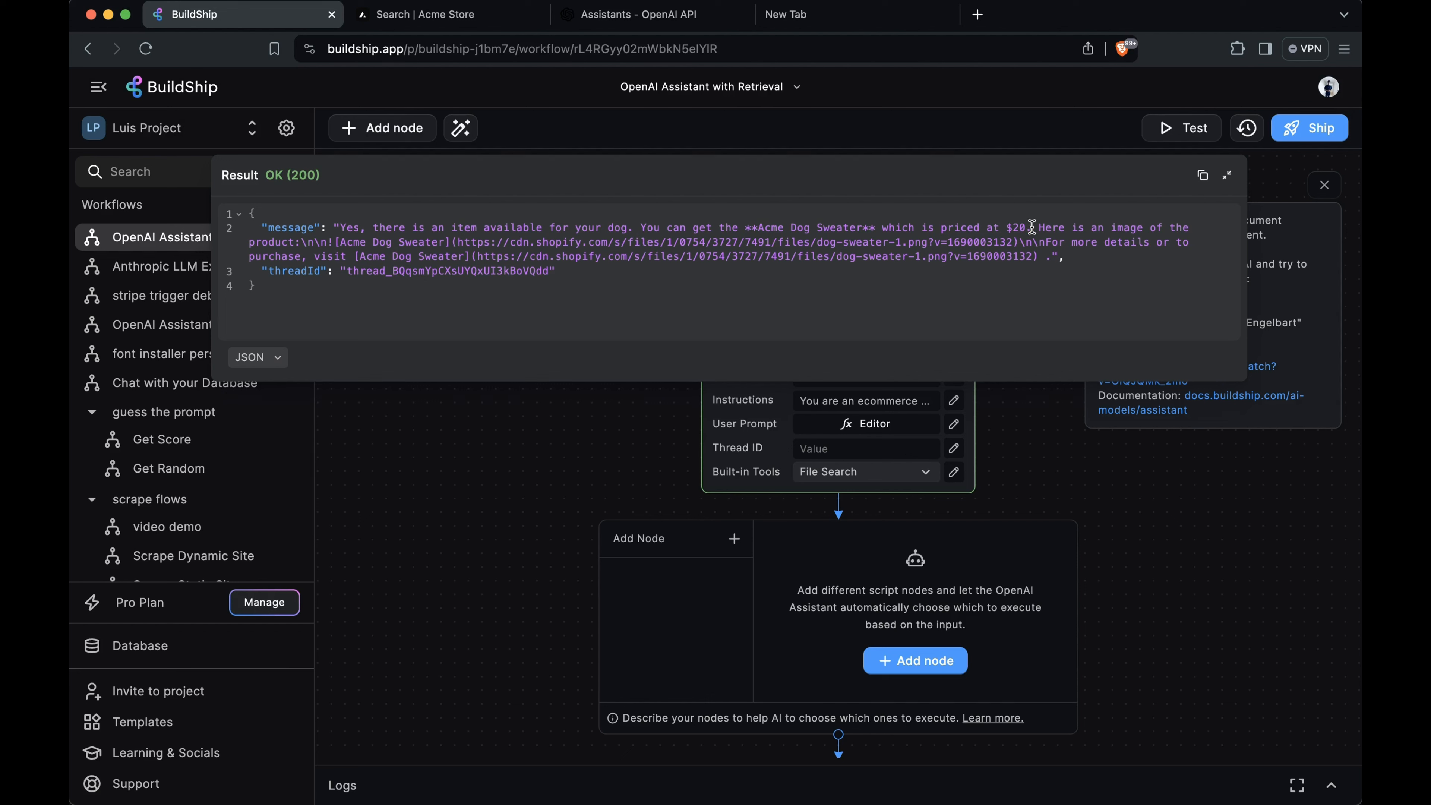
{"action": "left_click", "coordinate": [466, 22]}
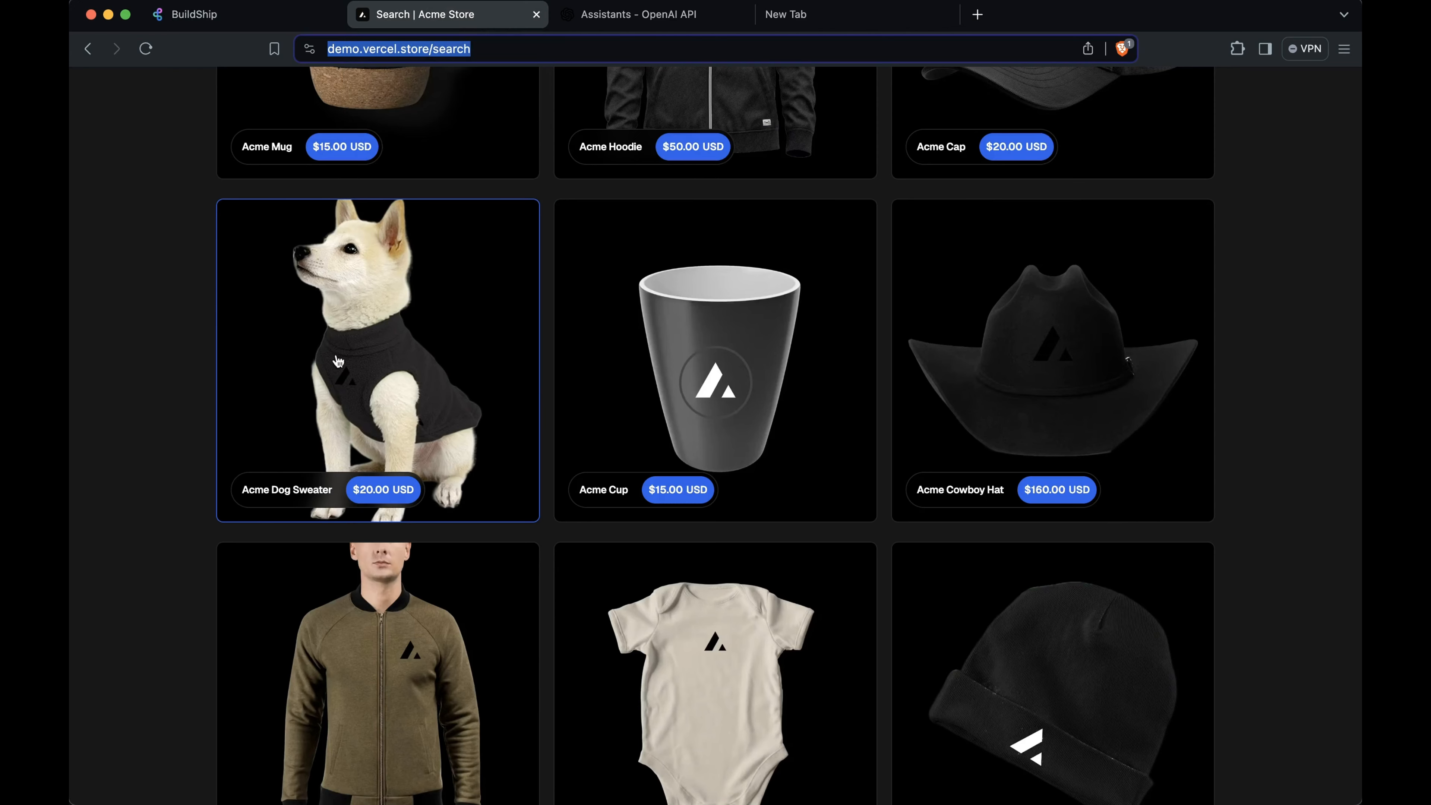